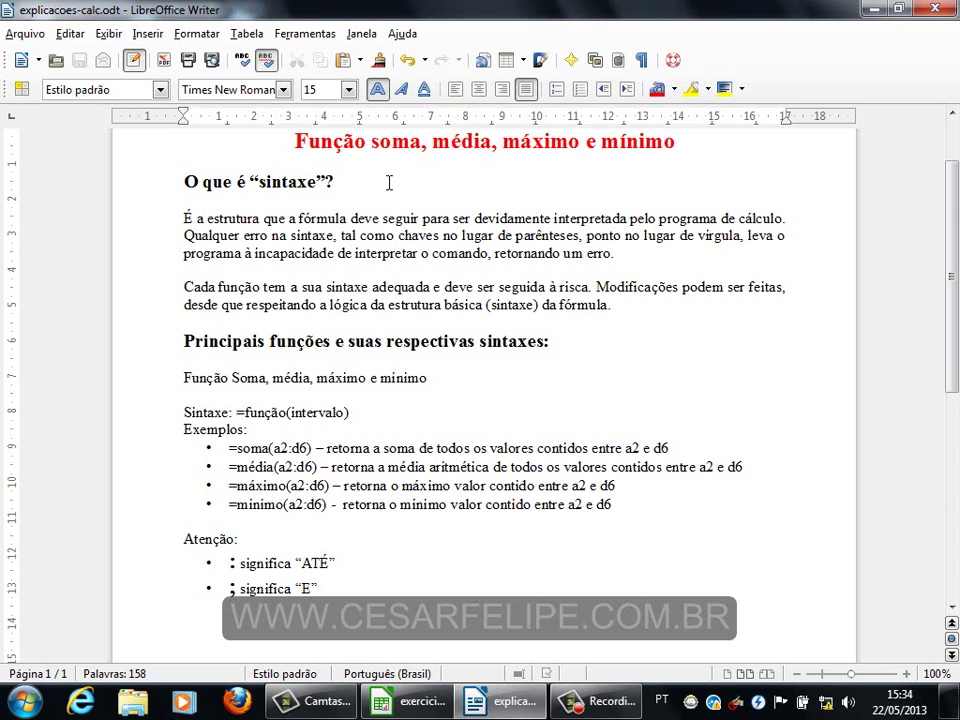
Examine the "O que é sintaxe?" heading and the first paragraph defining syntax and the errors that break a formula.
drag(258, 182, 316, 183)
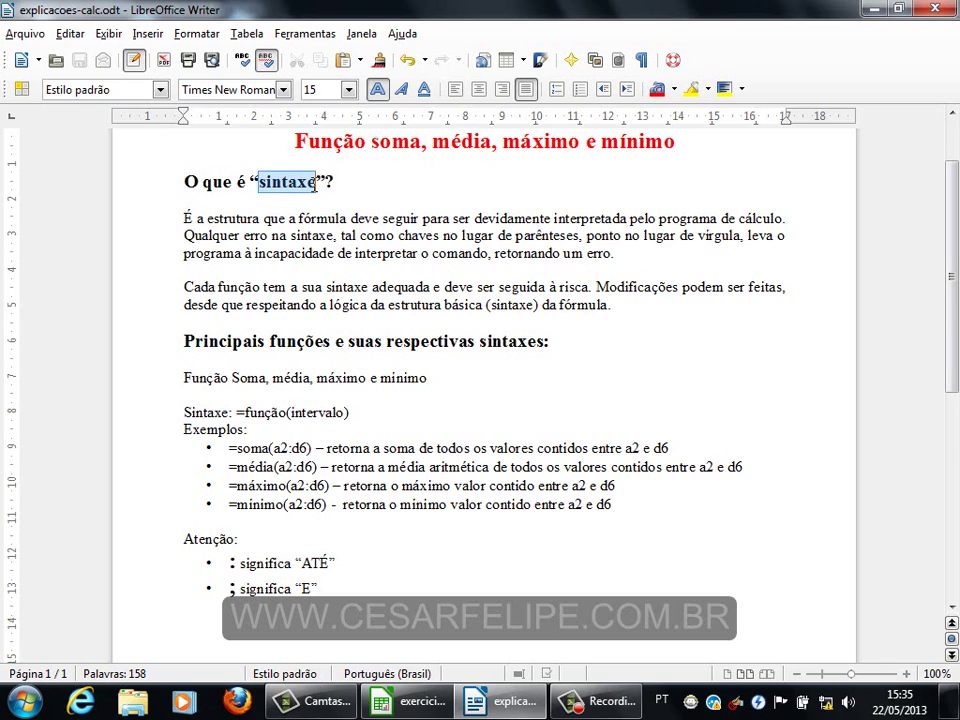
click(339, 182)
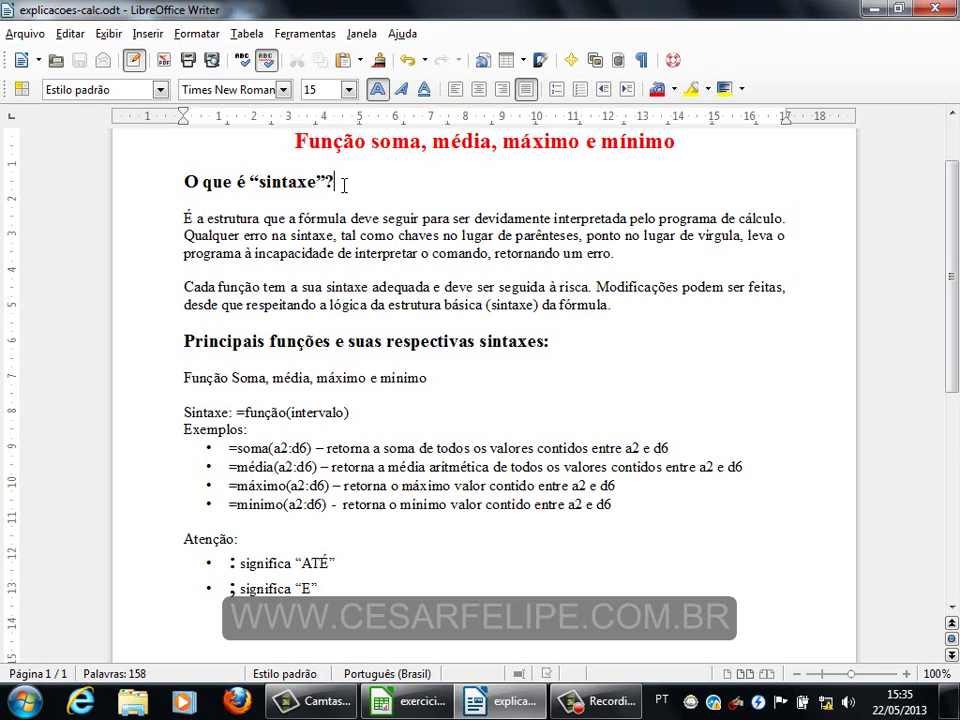
click(183, 218)
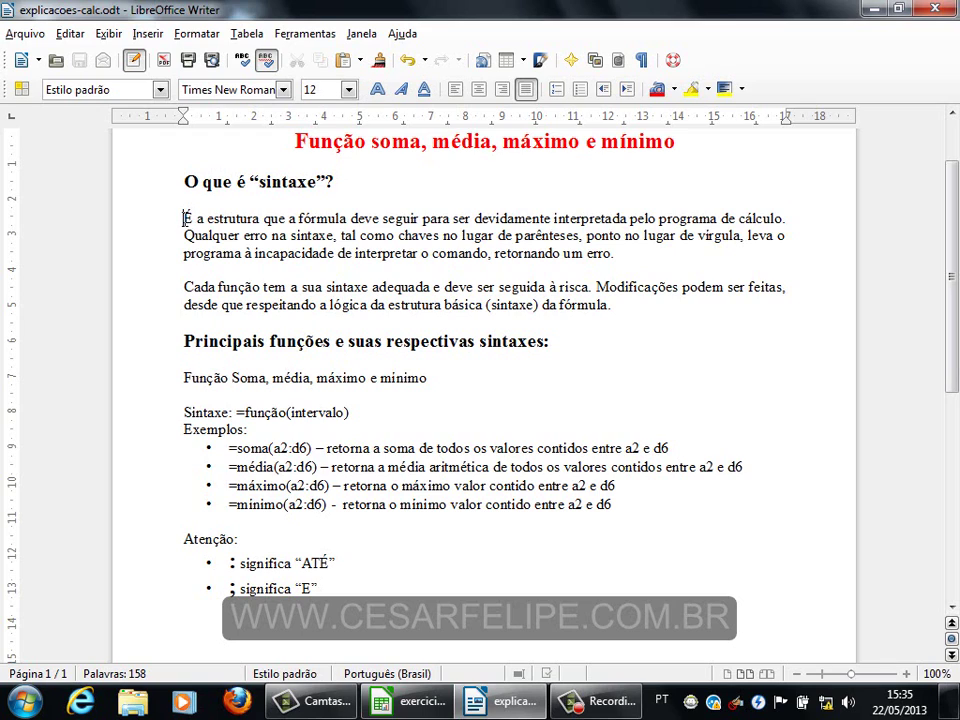
drag(184, 218, 780, 217)
click(190, 235)
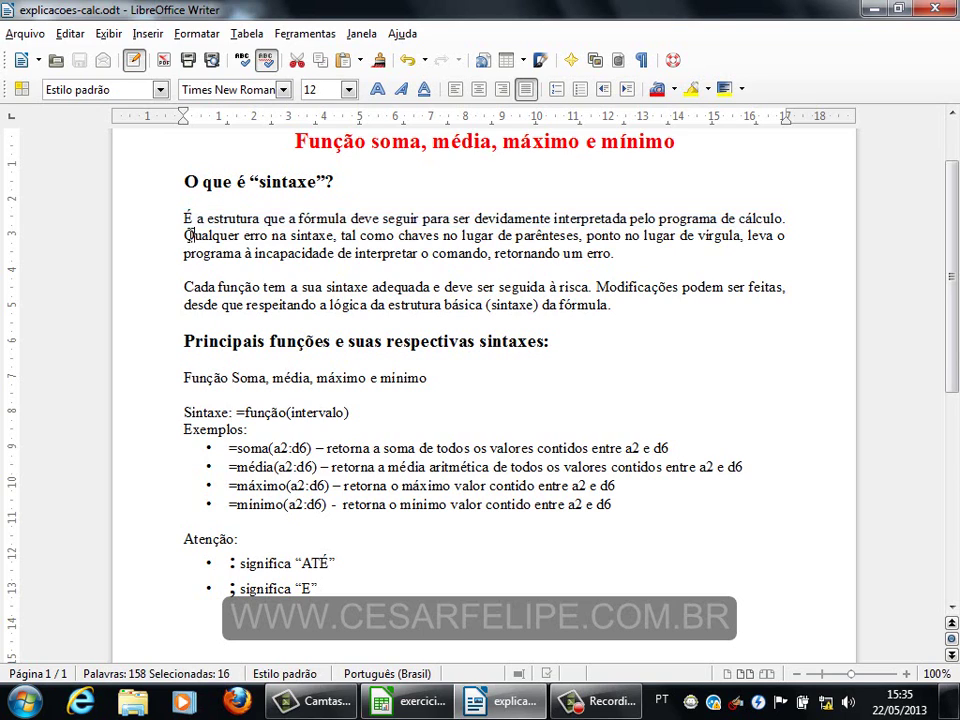
drag(191, 235, 742, 239)
click(748, 237)
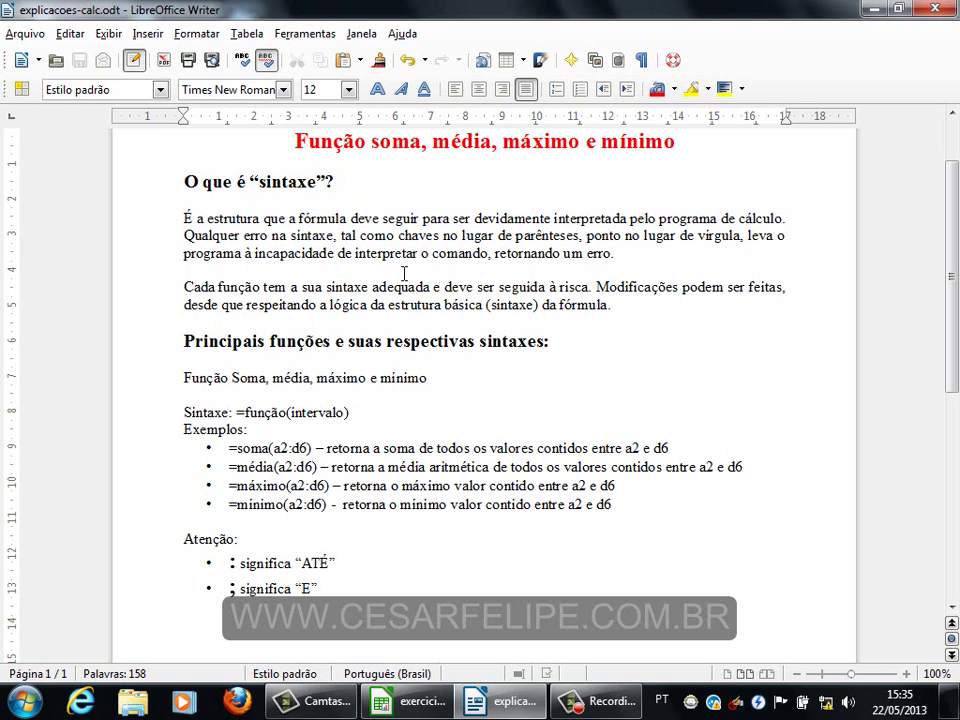
click(626, 255)
Examine the second paragraph about following each function's syntax and the modifications allowed, highlighting its key sentence and the word "sintaxe".
drag(185, 287, 597, 287)
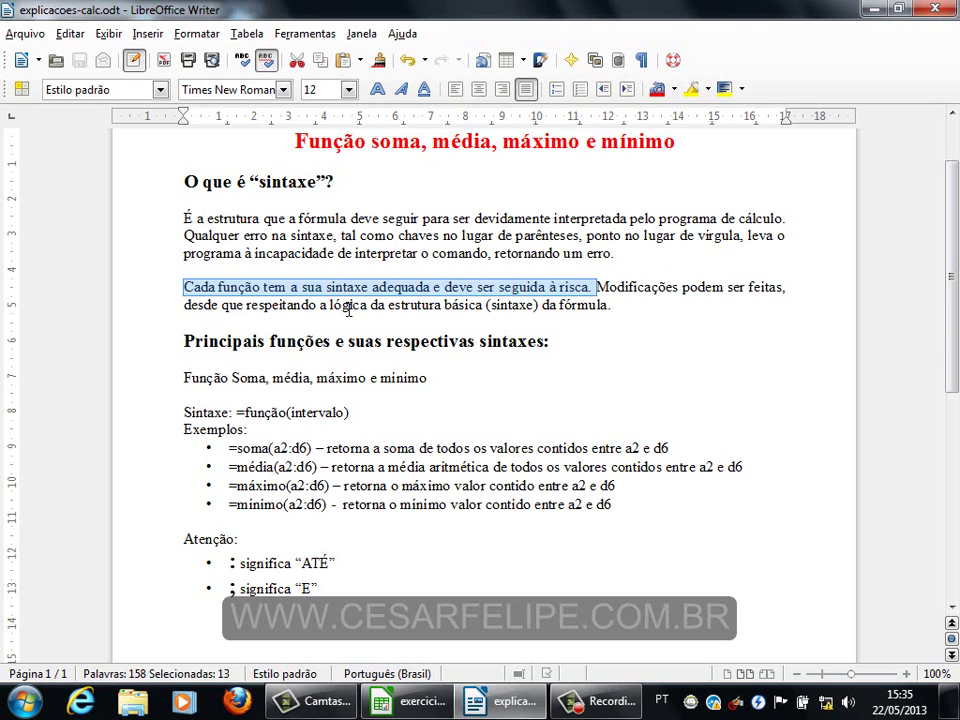
click(508, 304)
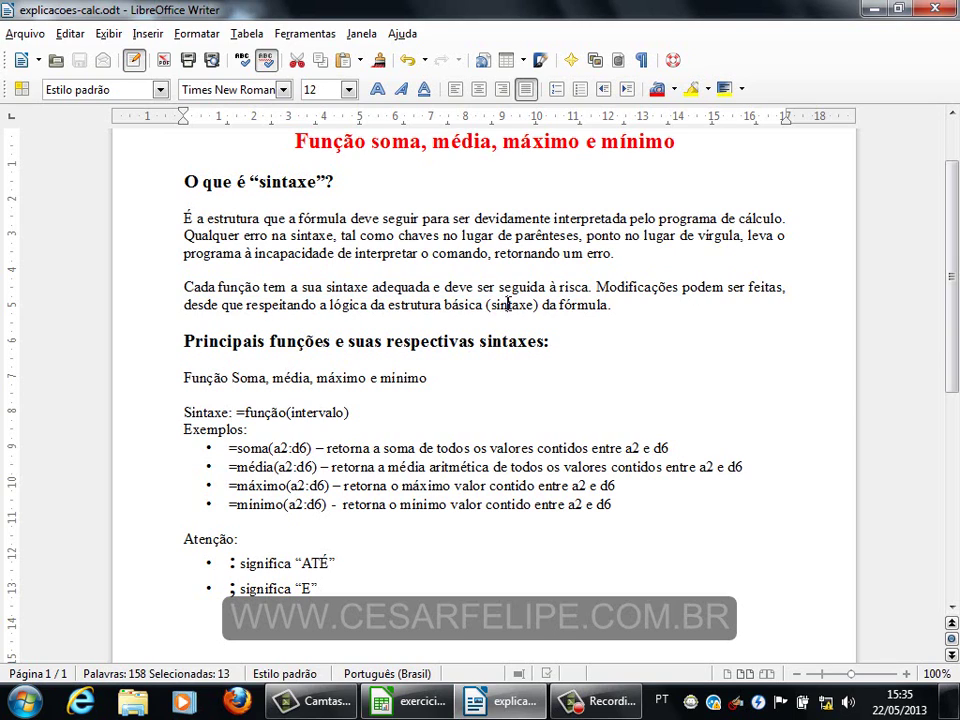
double_click(508, 304)
click(621, 309)
click(626, 256)
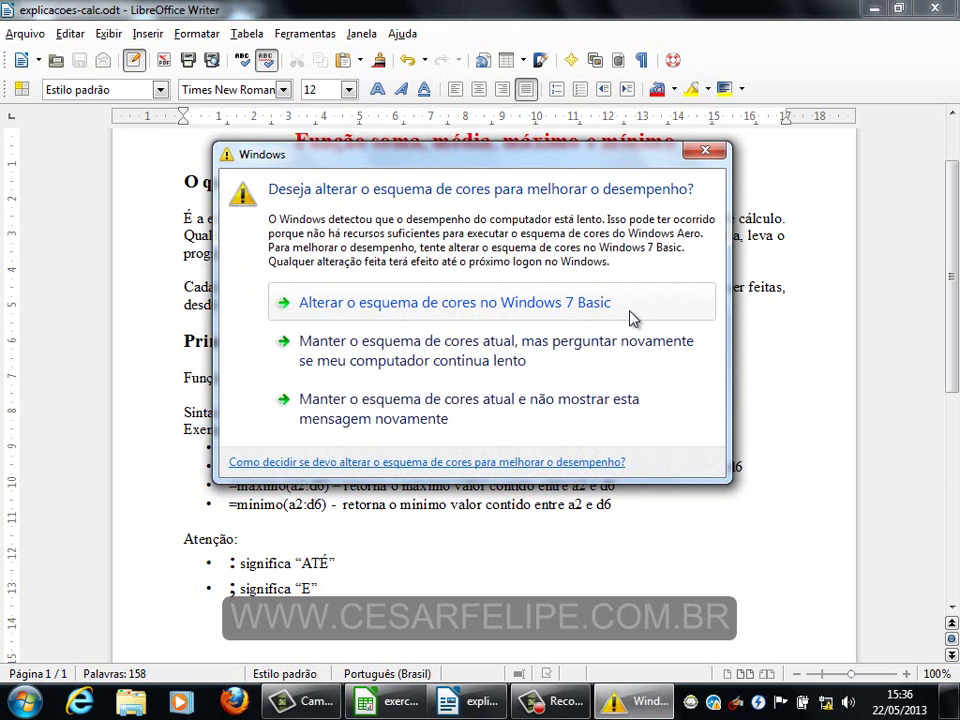
Dismiss the Windows performance prompt by keeping the current colour scheme and being asked again if the computer stays slow.
click(480, 358)
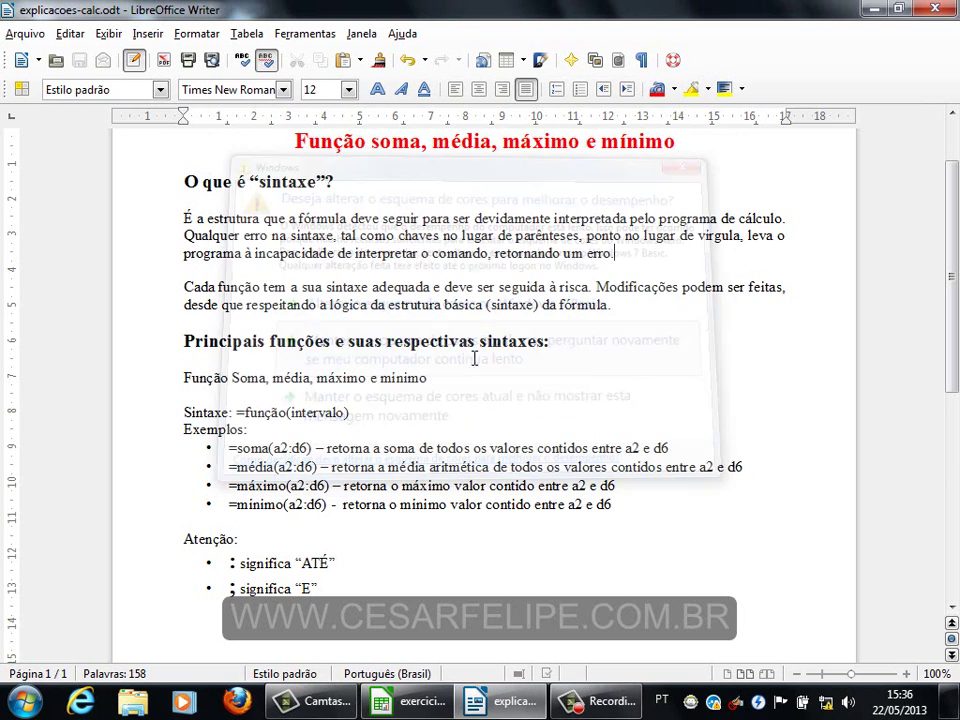
click(515, 396)
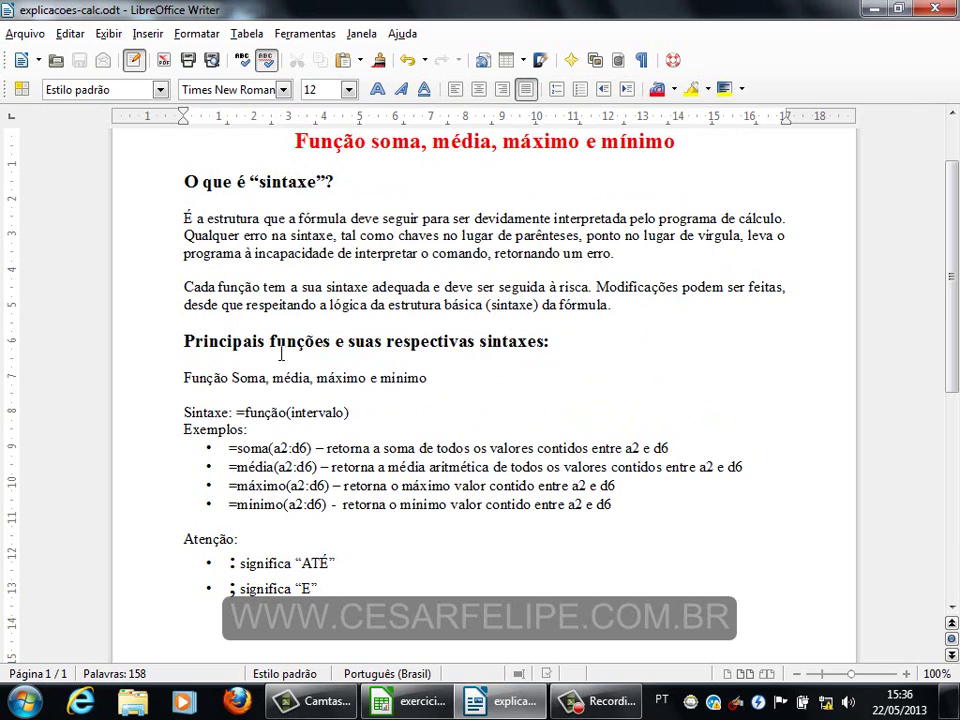
Examine the "Principais funções e suas respectivas sintaxes" heading and the parts of the general syntax =função(intervalo).
drag(181, 342, 574, 342)
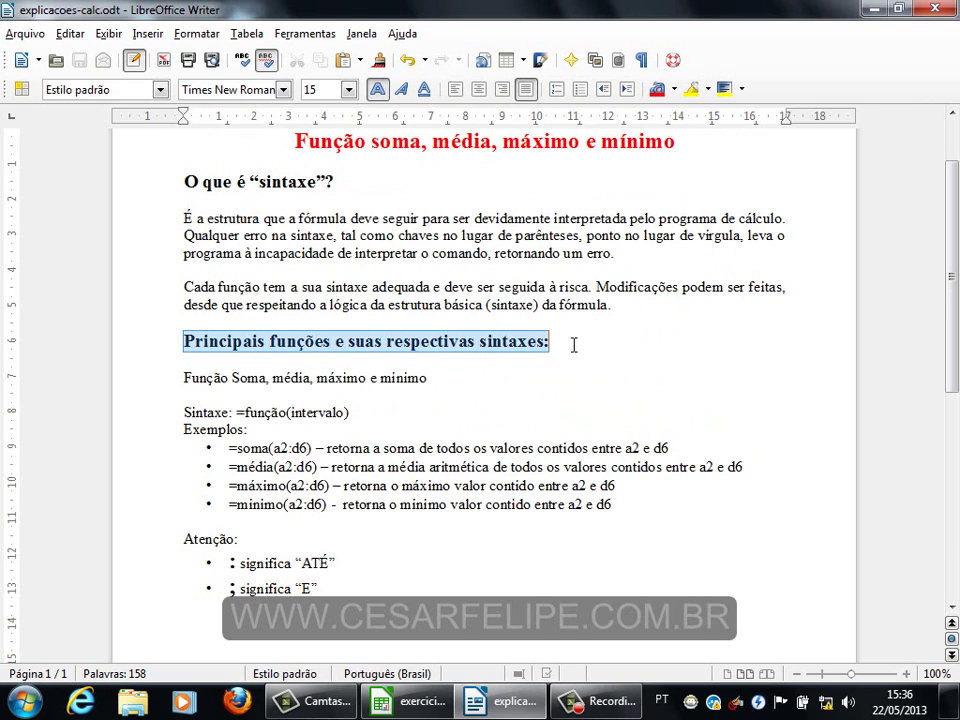
click(574, 342)
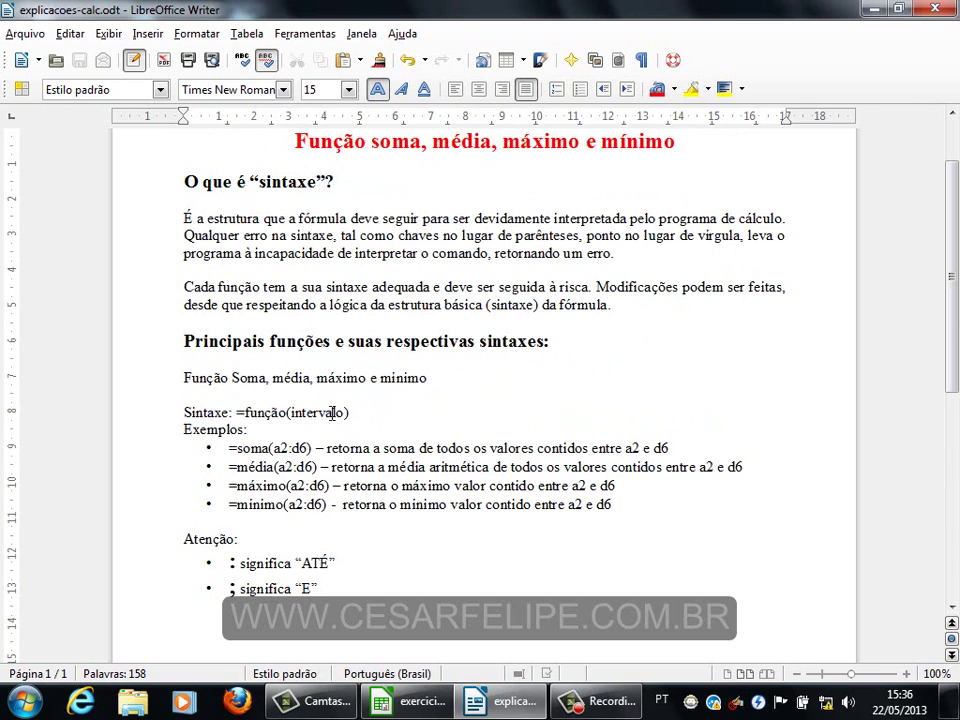
click(200, 413)
drag(185, 412, 375, 413)
click(358, 413)
drag(237, 412, 246, 413)
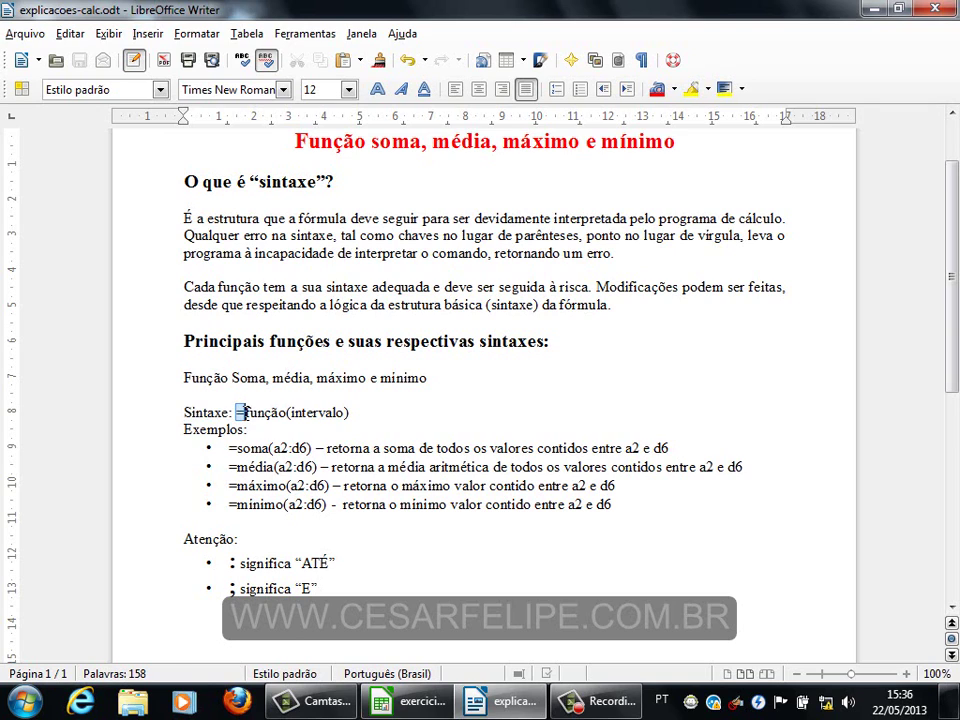
click(250, 411)
drag(247, 412, 352, 412)
click(285, 414)
click(352, 412)
Switch to the exercicios-videoaulas-calc.ods spreadsheet in Calc and select the empty range F4:H13 as an interval example.
click(425, 702)
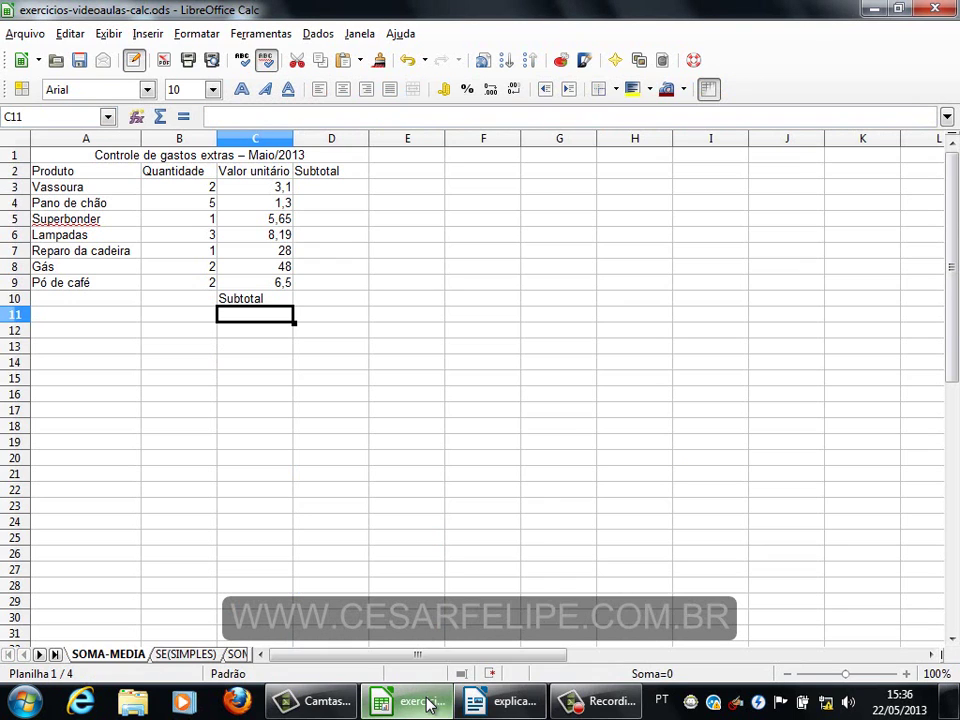
click(430, 433)
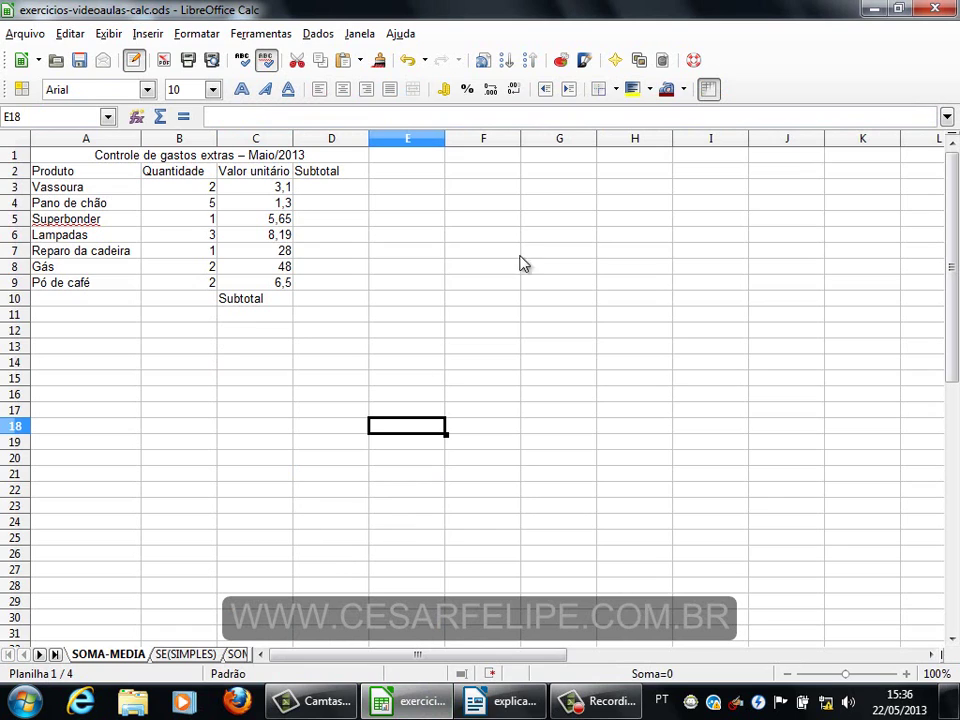
click(603, 252)
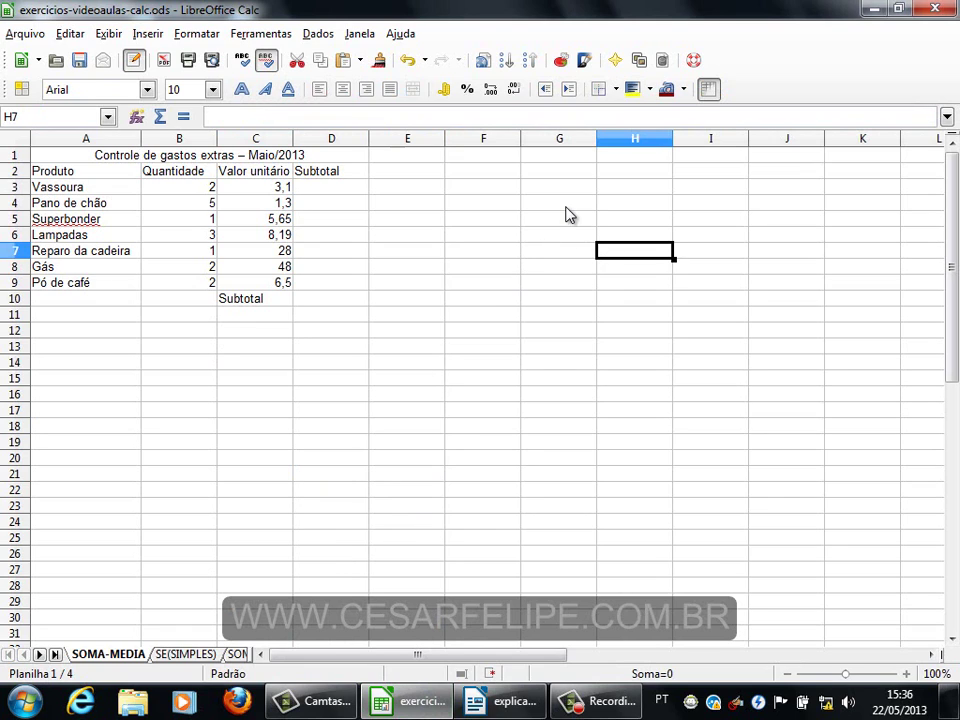
click(480, 205)
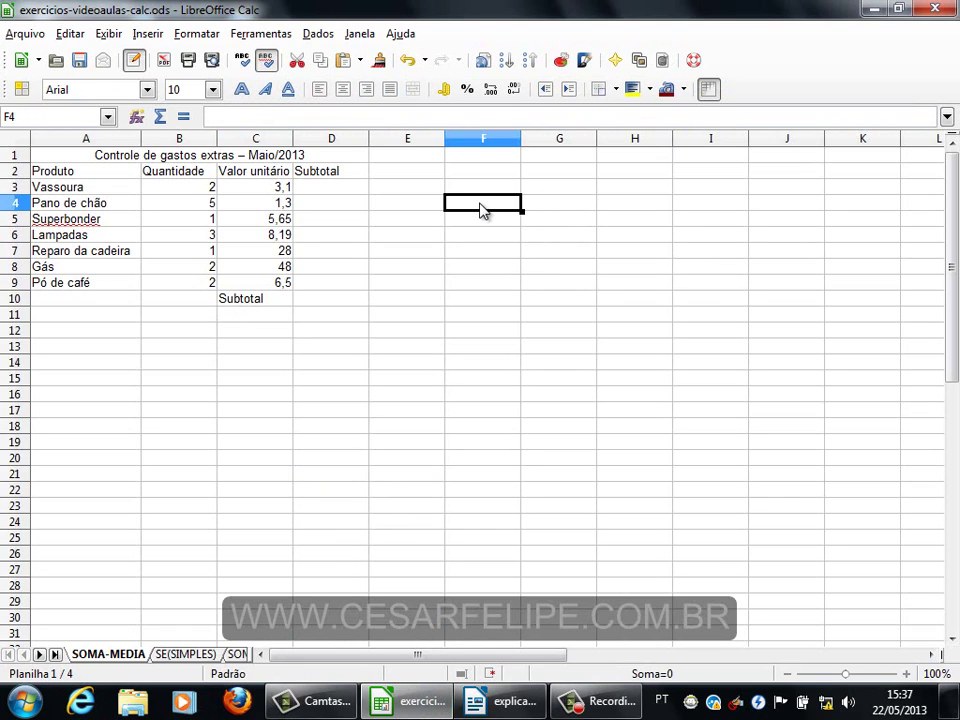
drag(480, 208, 640, 360)
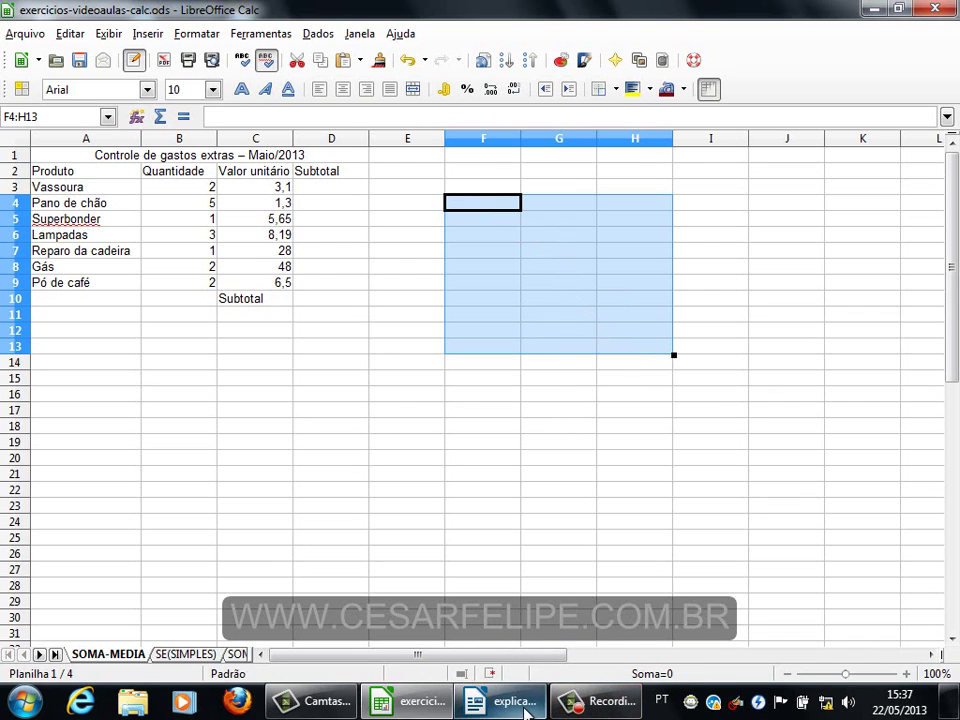
Return to the explicacoes-calc.odt document in Writer and examine the =soma(a2:d6) example, highlighting its function name and cell interval.
click(525, 711)
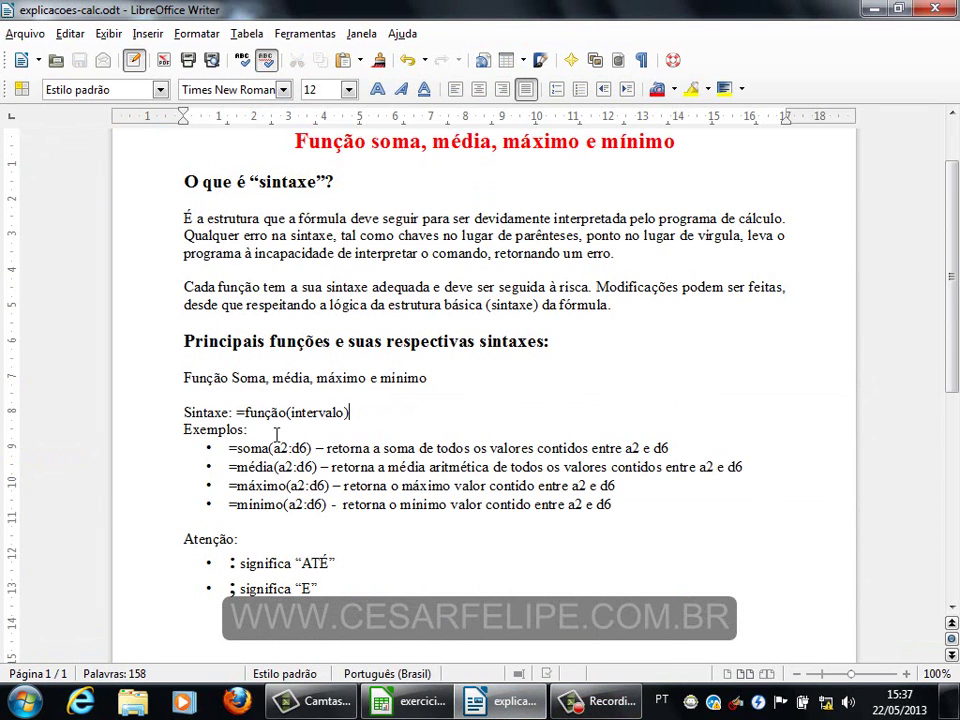
drag(186, 432, 247, 430)
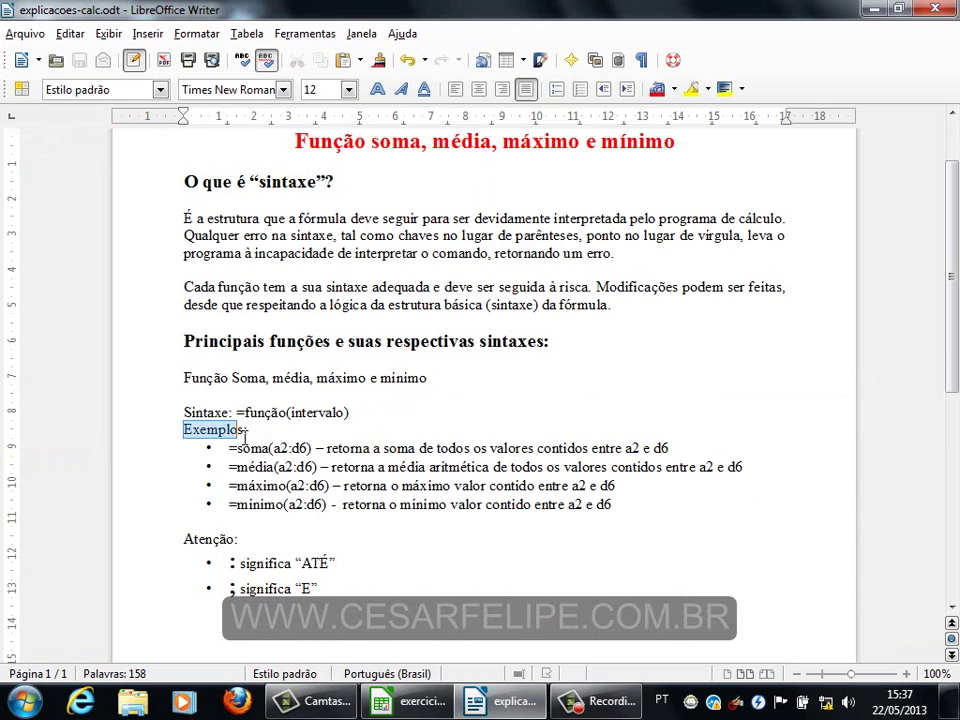
click(248, 430)
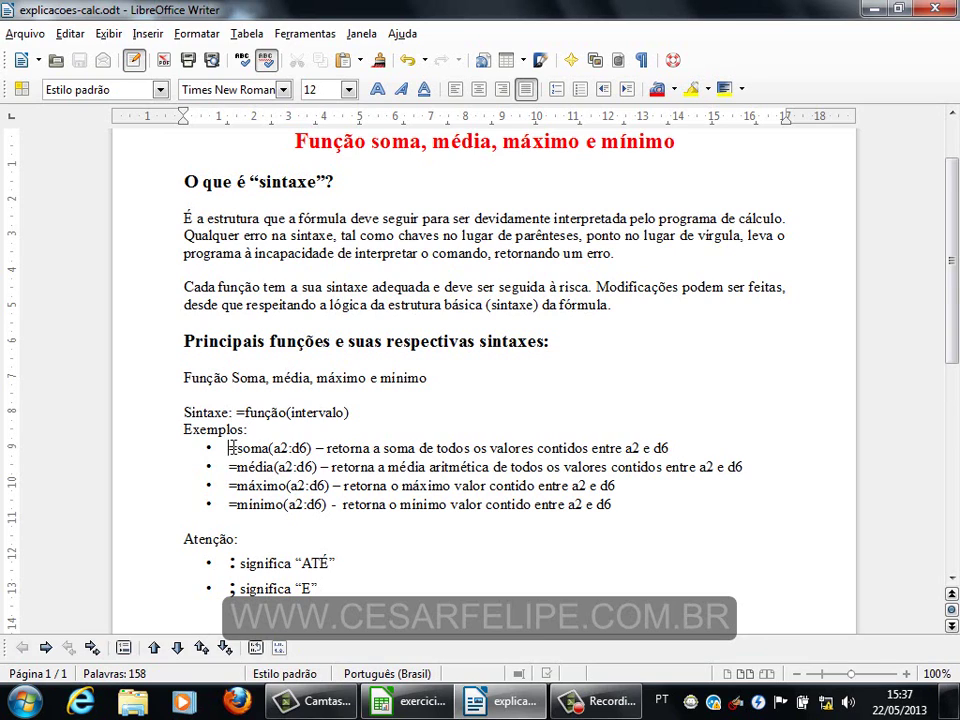
drag(234, 448, 268, 452)
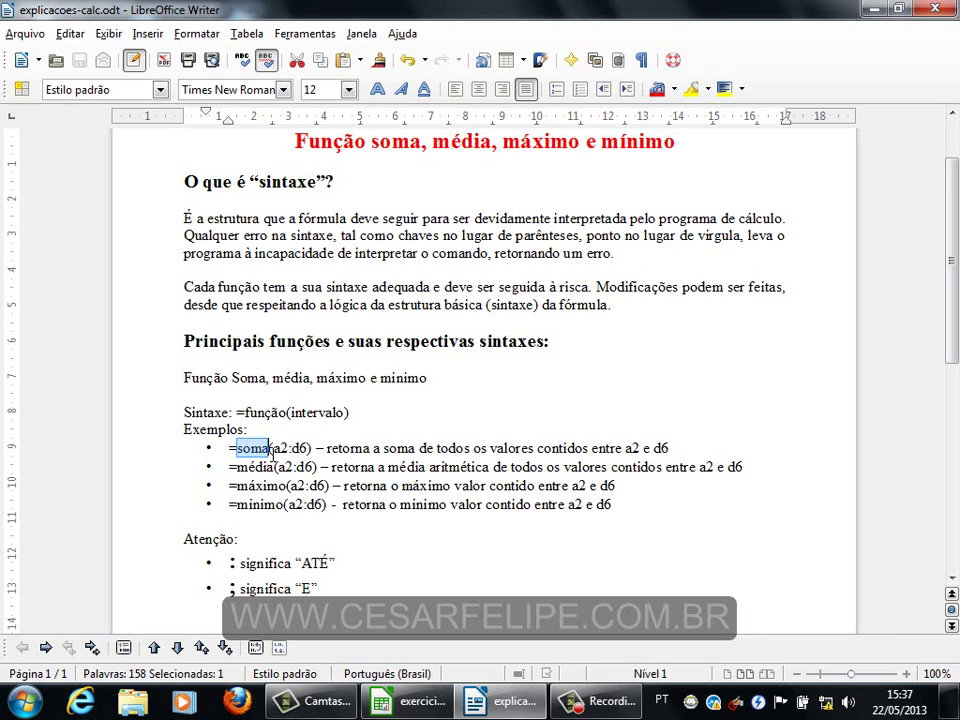
drag(270, 448, 312, 448)
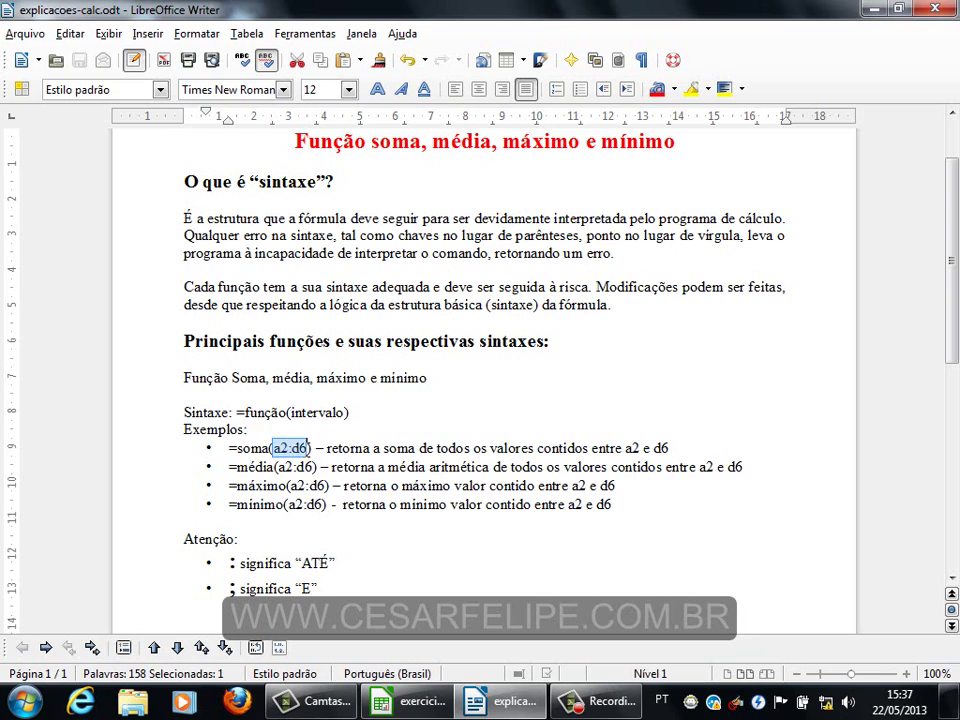
click(305, 448)
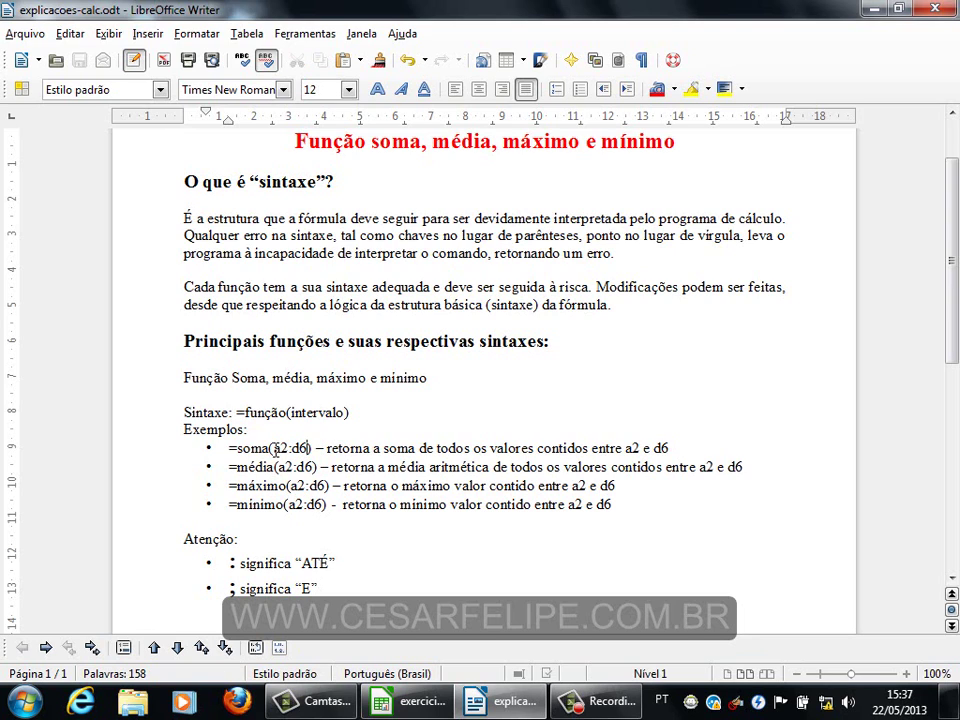
drag(272, 448, 289, 448)
drag(291, 448, 306, 448)
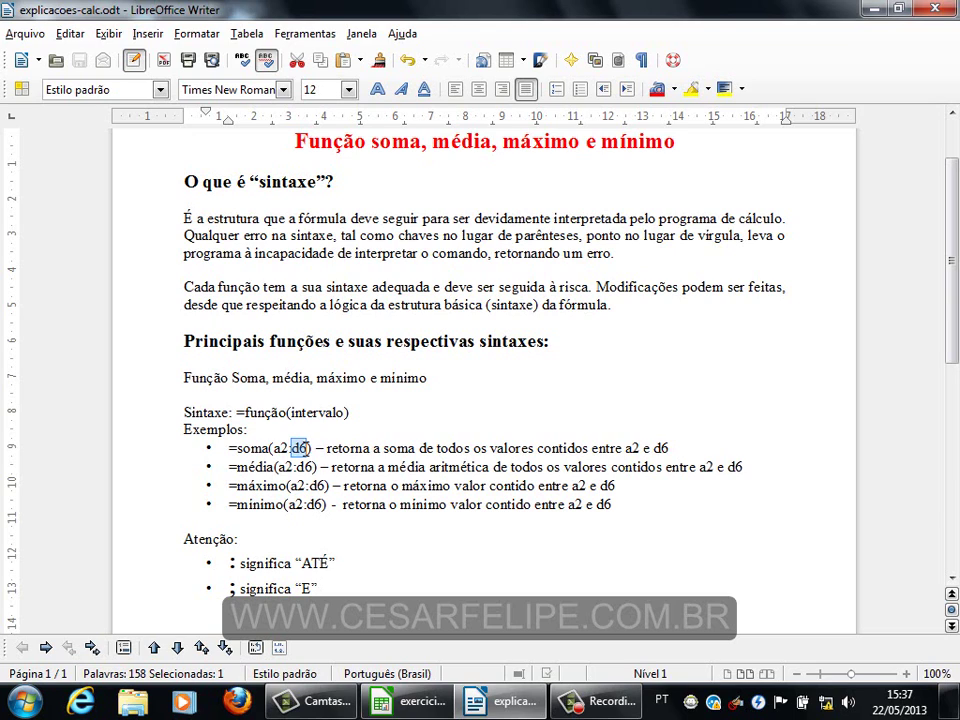
click(239, 449)
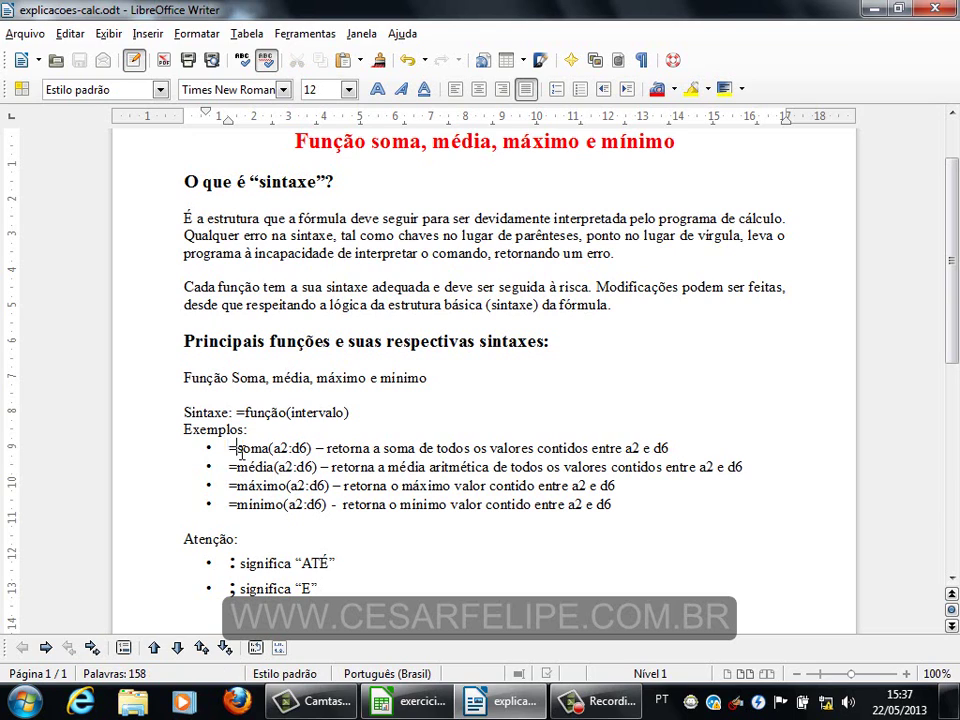
drag(229, 449, 293, 452)
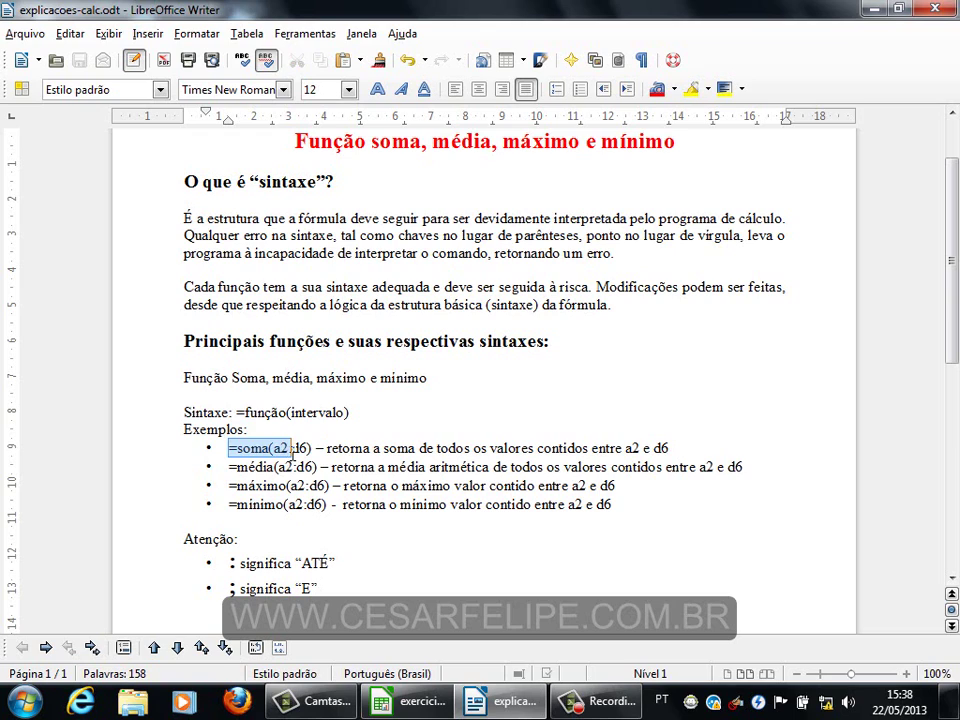
click(293, 450)
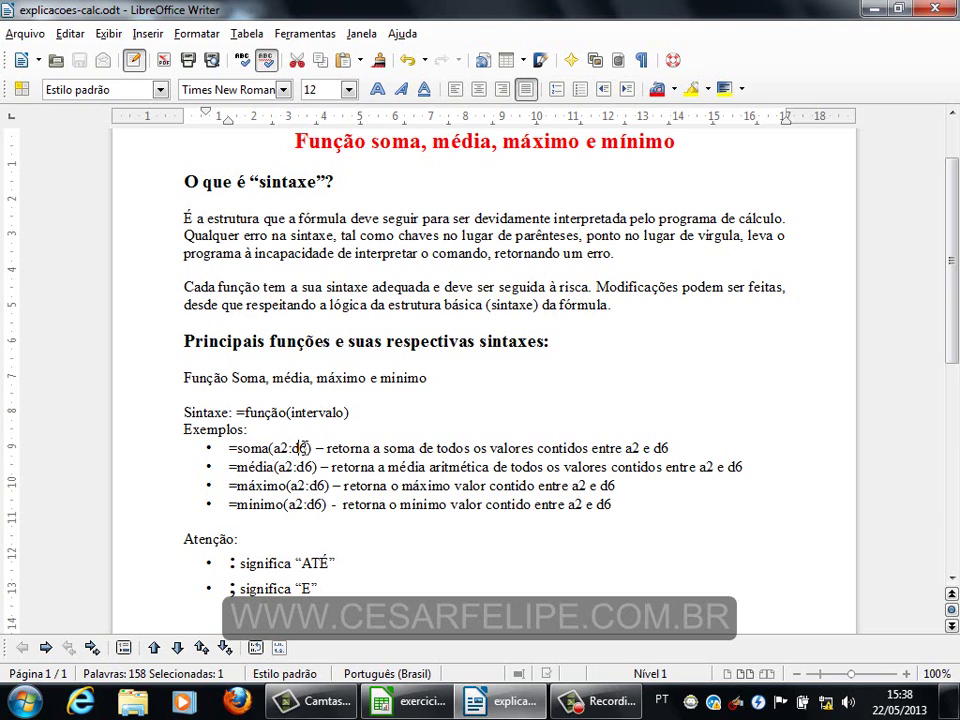
click(303, 448)
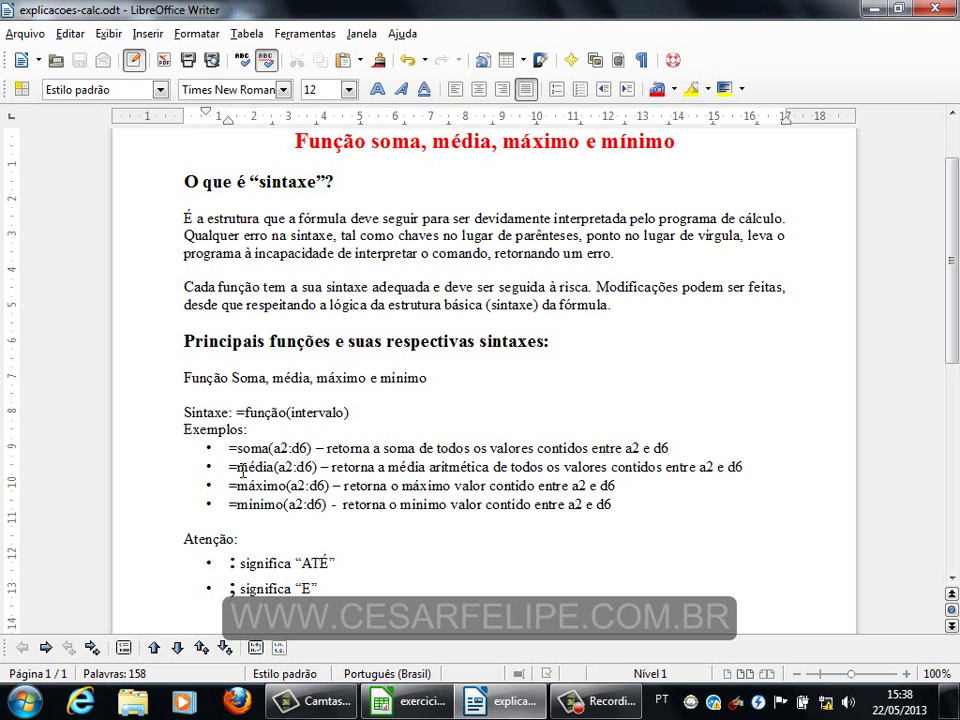
Examine the =média(a2:d6) example and its explanation of the arithmetic mean between a2 and d6.
drag(238, 466, 262, 468)
double_click(250, 469)
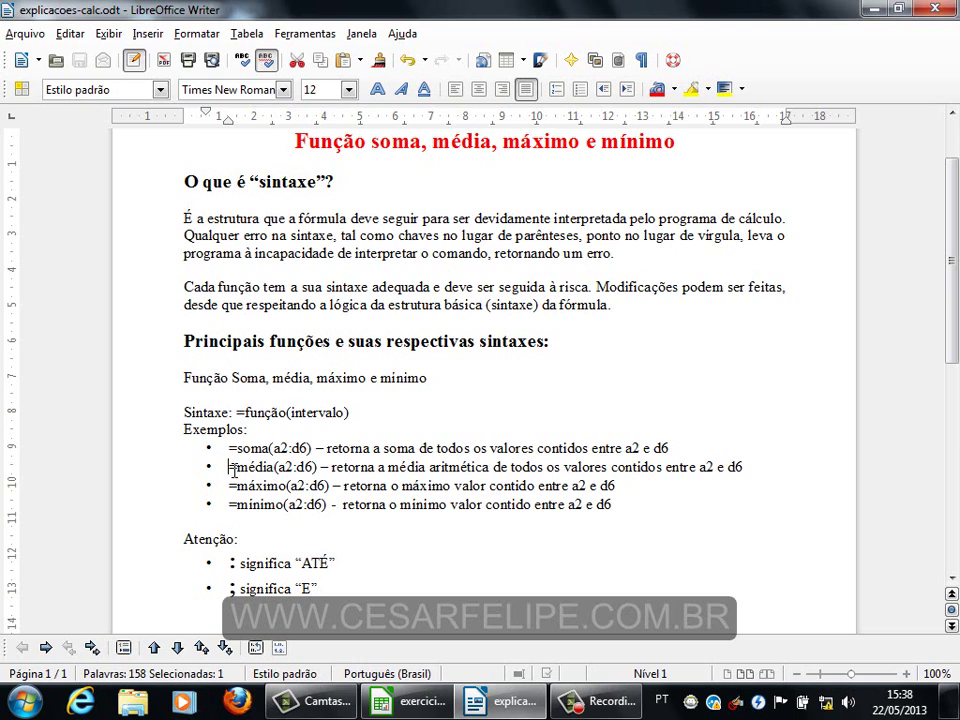
drag(236, 467, 752, 466)
click(278, 467)
click(324, 467)
click(752, 467)
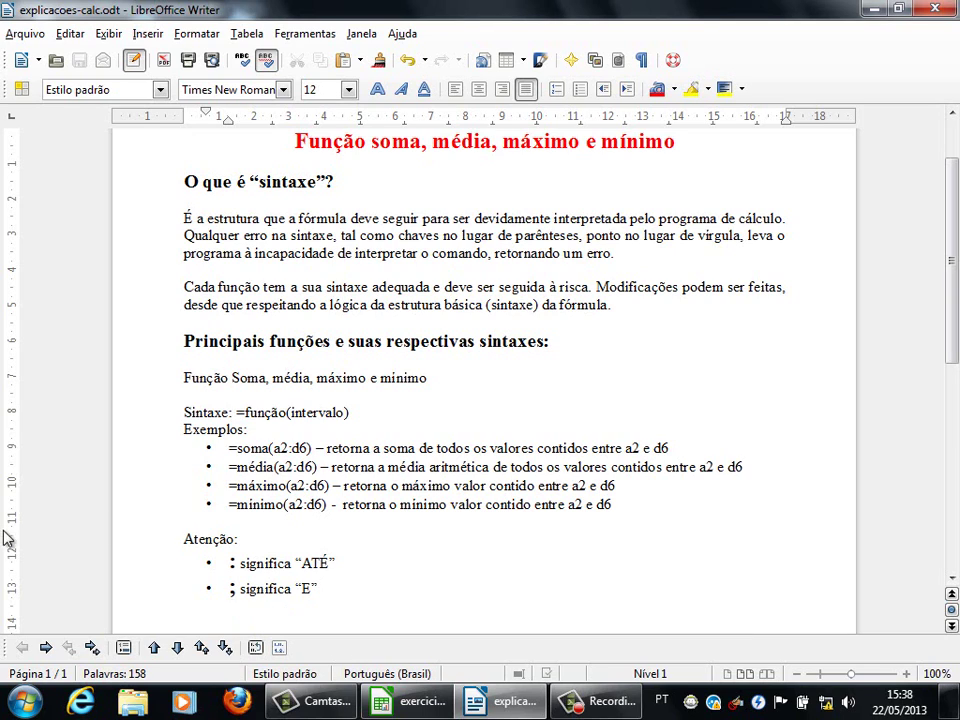
Examine the =máximo(a2:d6) example, highlighting its interval, function name and description.
drag(289, 486, 327, 488)
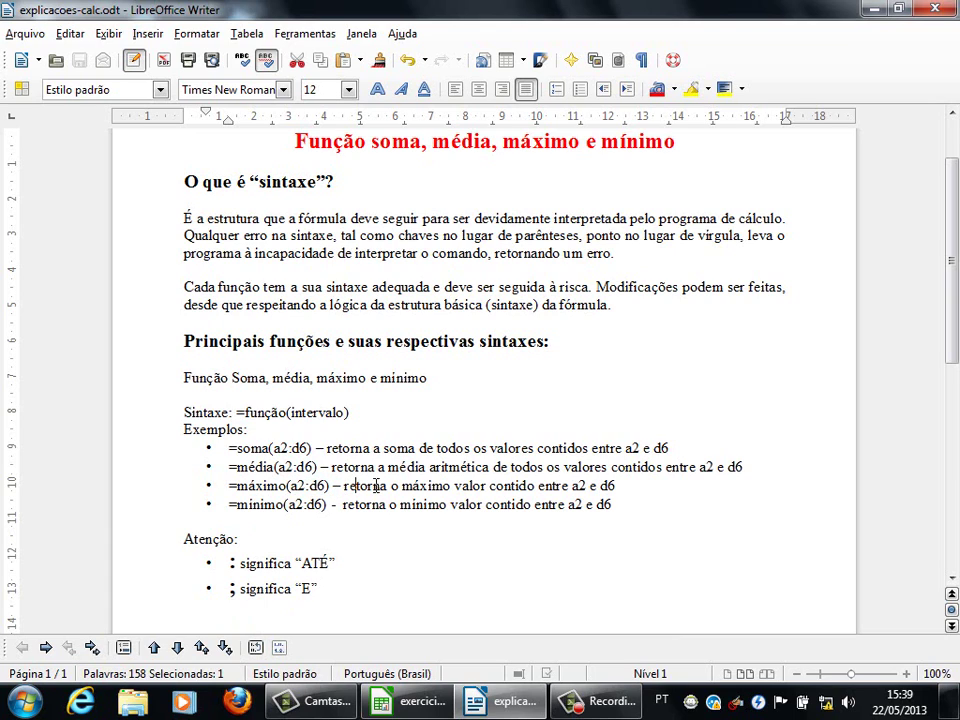
click(360, 486)
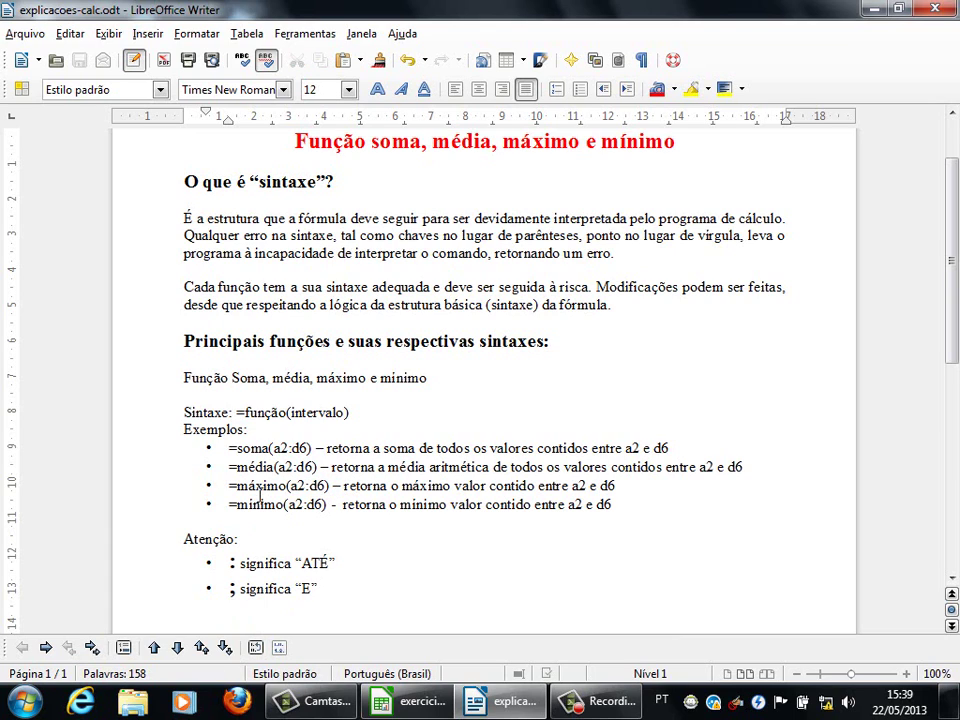
drag(237, 486, 287, 485)
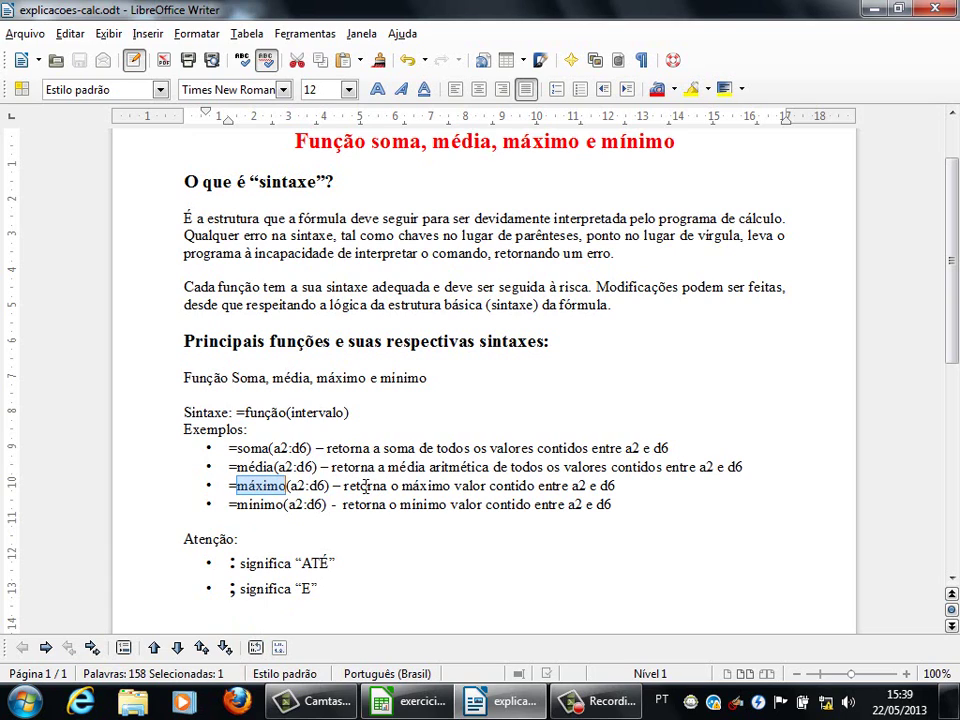
drag(366, 486, 626, 488)
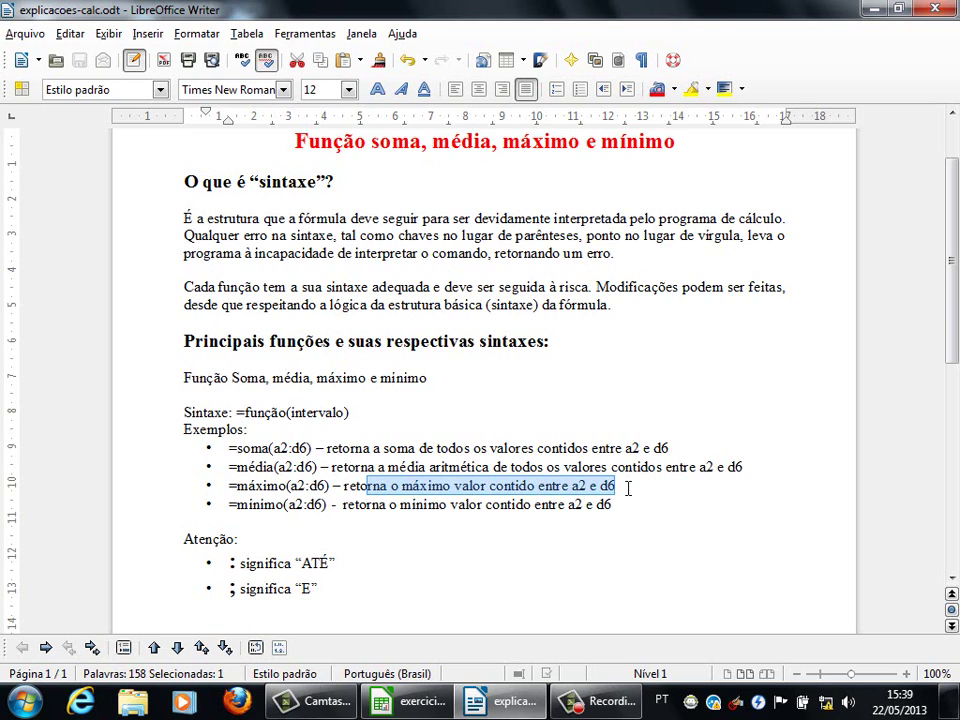
Examine the =mínimo(a2:d6) example, highlighting its function name and its description.
drag(248, 506, 264, 507)
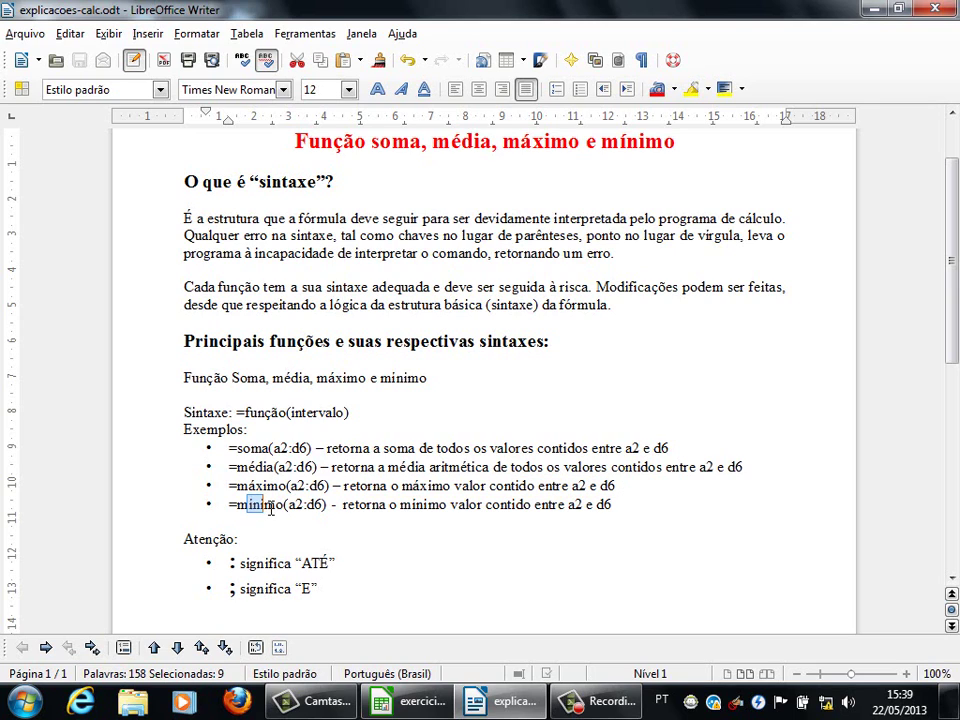
drag(350, 506, 605, 503)
click(566, 514)
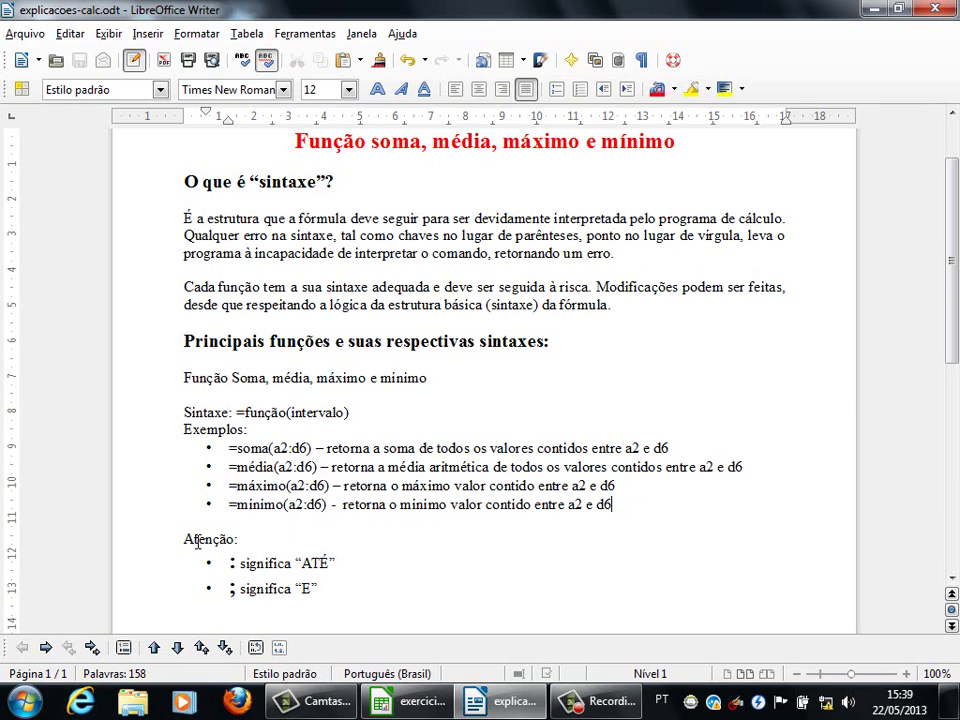
Examine the Atenção notes, highlighting the colon's meaning "ATÉ" and the semicolon's meaning "E".
drag(192, 540, 219, 540)
click(241, 542)
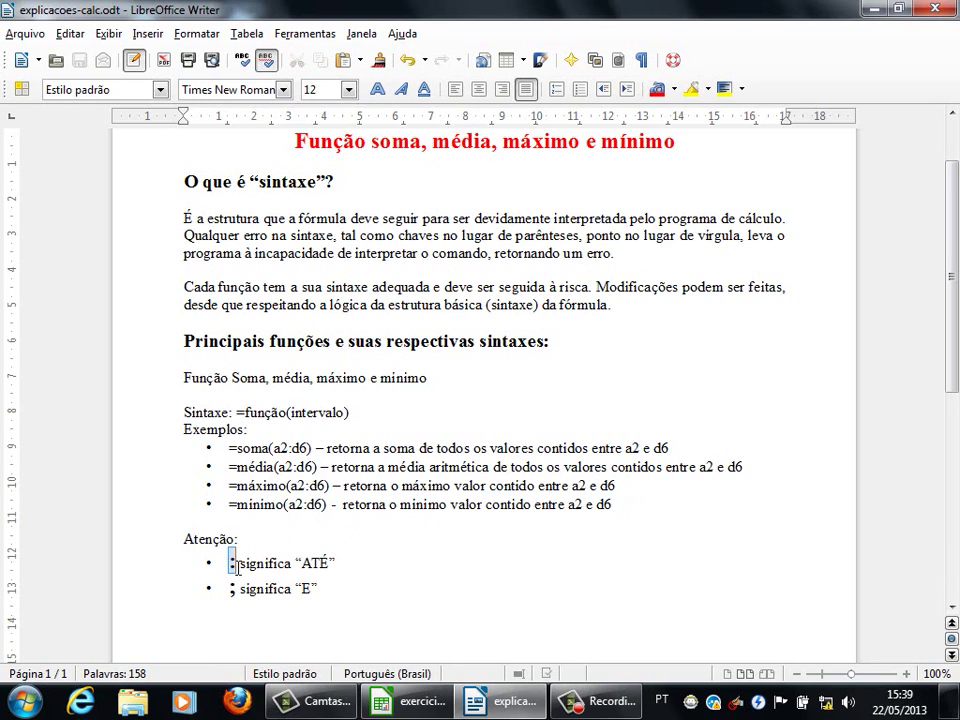
drag(227, 563, 326, 563)
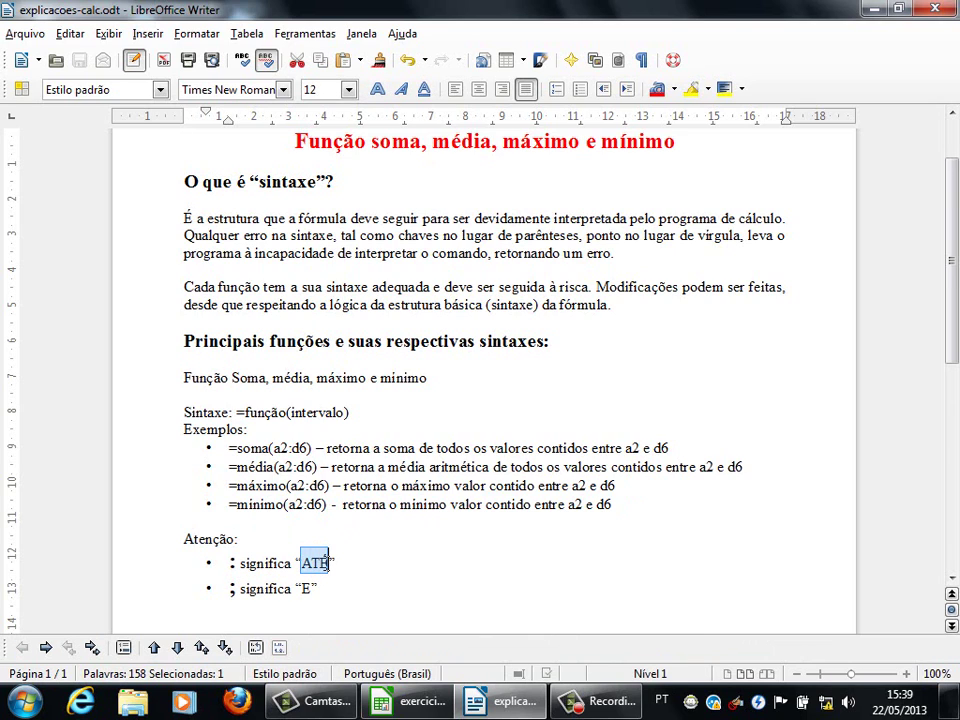
click(232, 585)
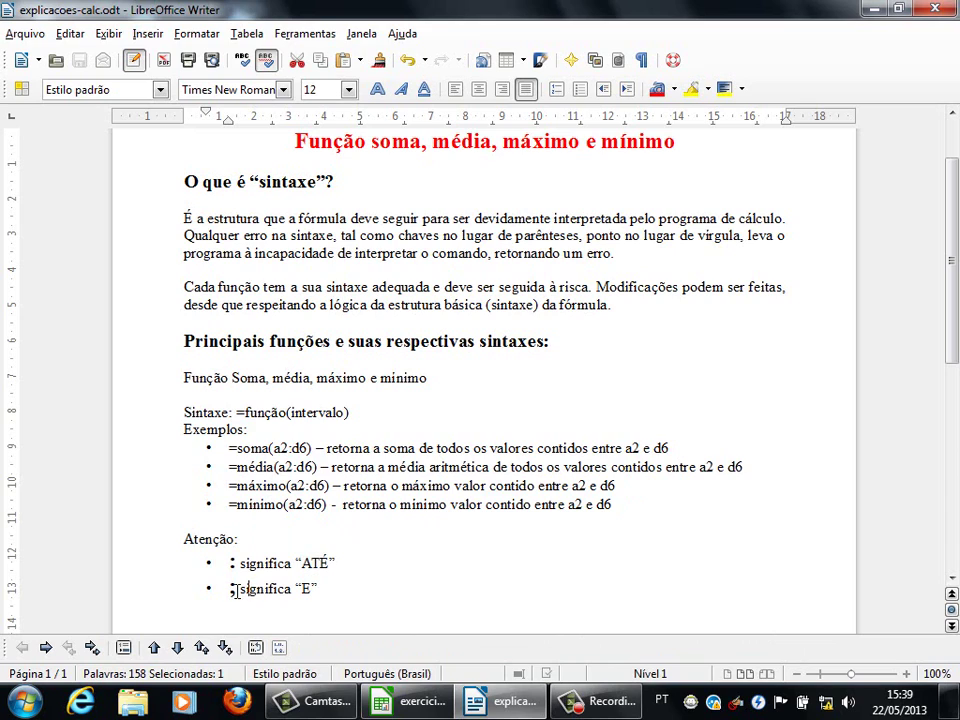
double_click(307, 589)
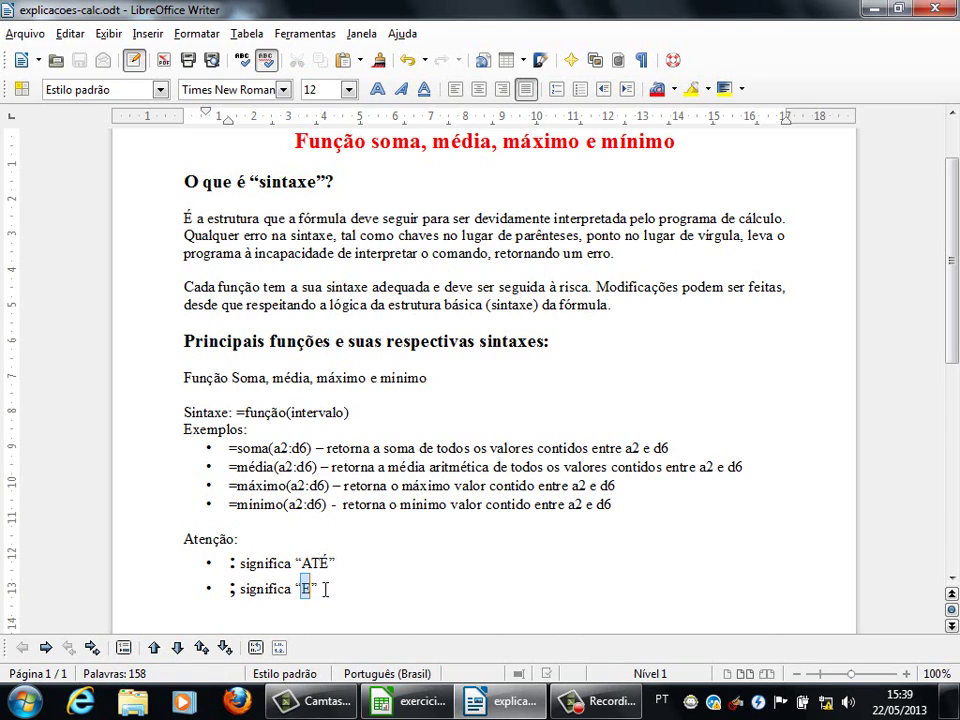
click(350, 588)
Format the =soma(a2:d6) example text in bold at 18 pt.
drag(228, 450, 316, 450)
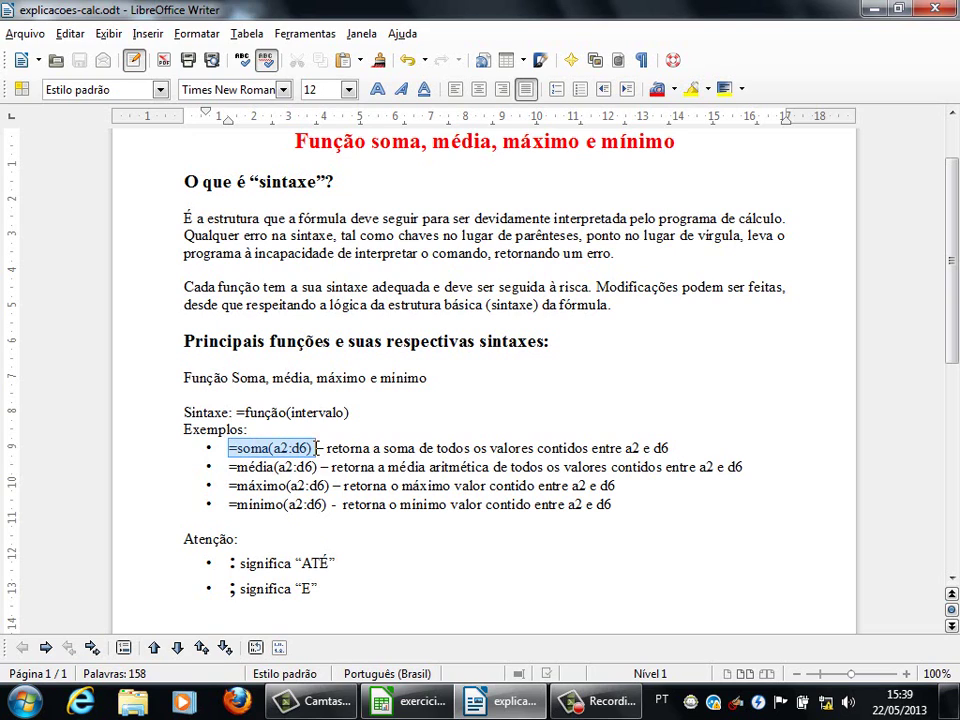
click(350, 91)
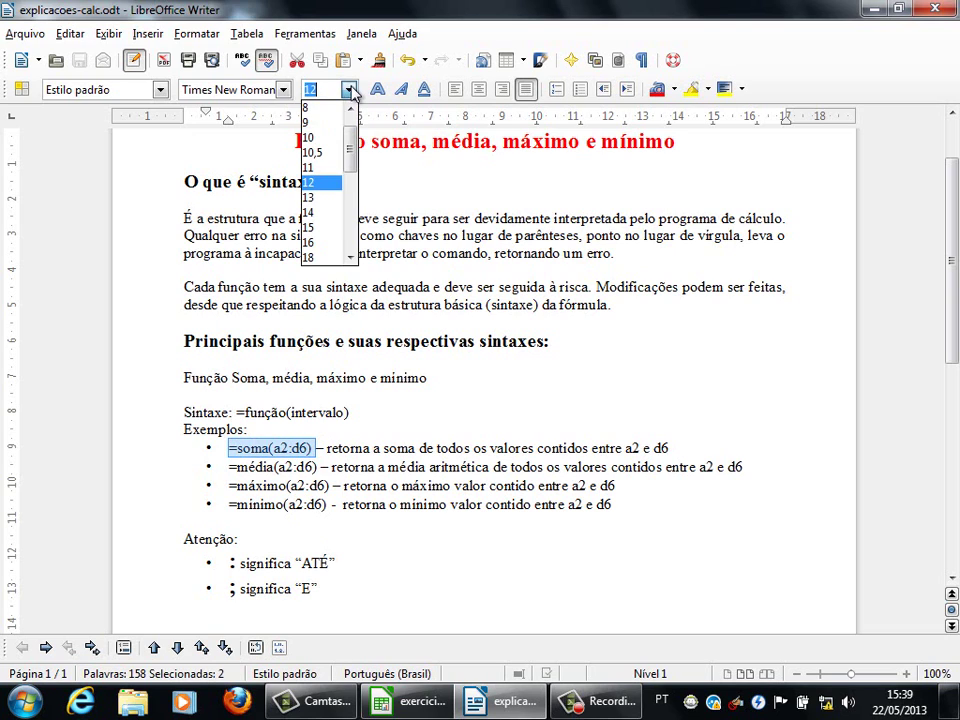
click(318, 258)
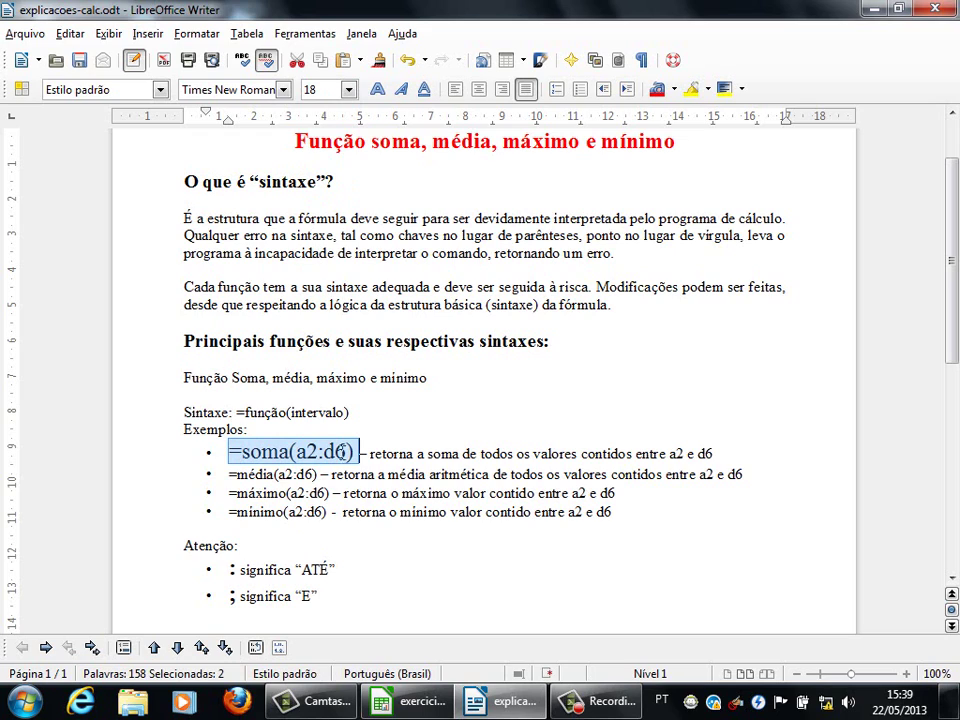
click(378, 90)
click(372, 456)
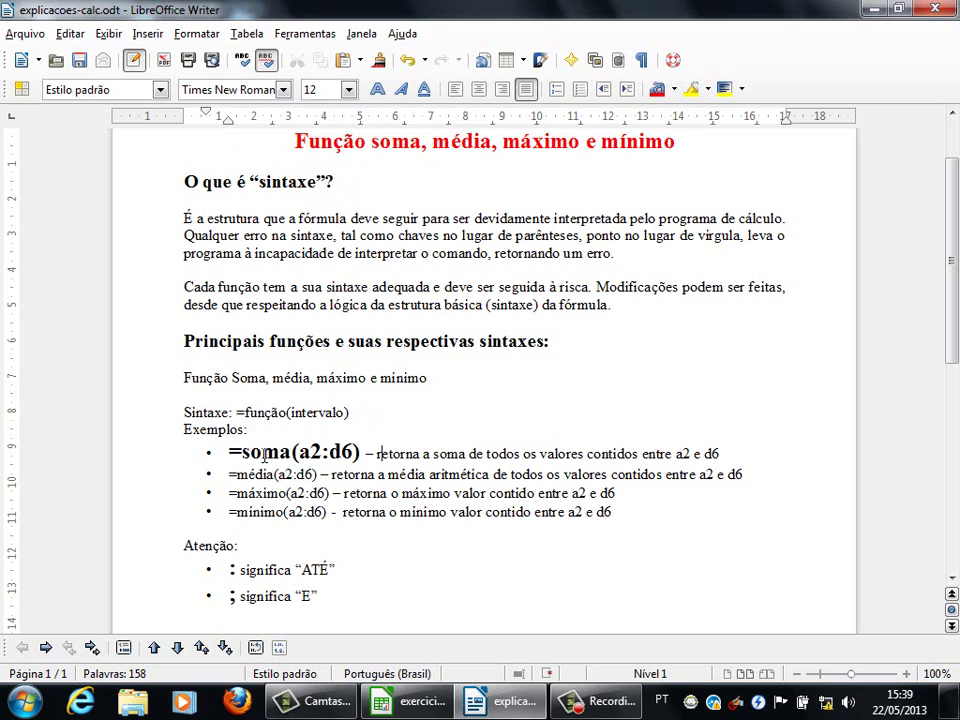
Examine the interval of the enlarged =soma(a2:d6) example, highlighting a2, the colon and d6.
drag(297, 452, 330, 452)
click(322, 452)
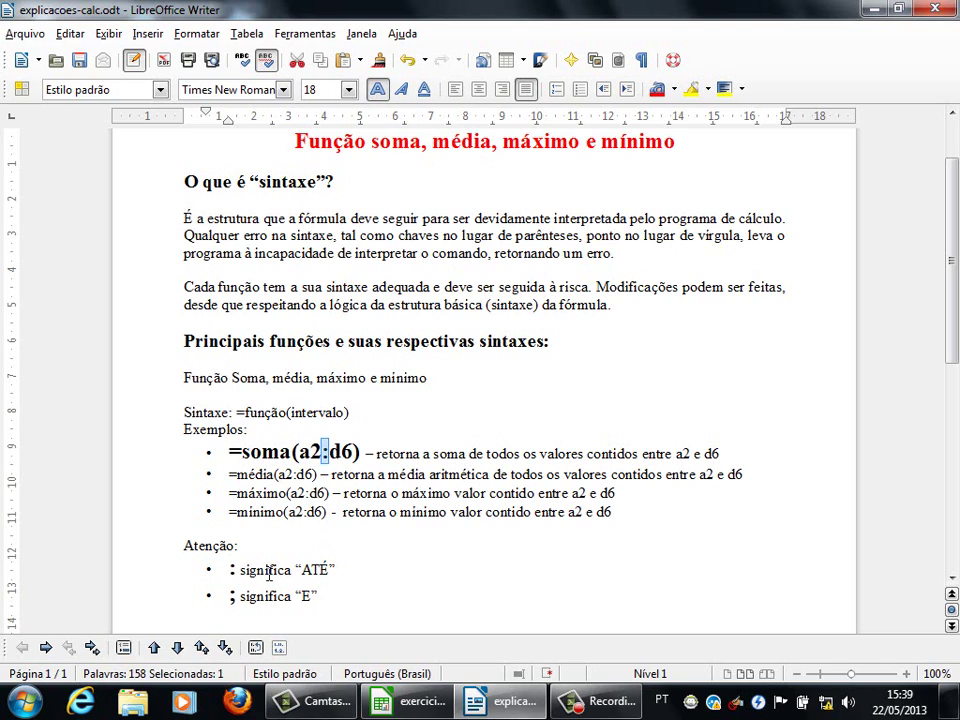
drag(324, 452, 349, 452)
click(345, 474)
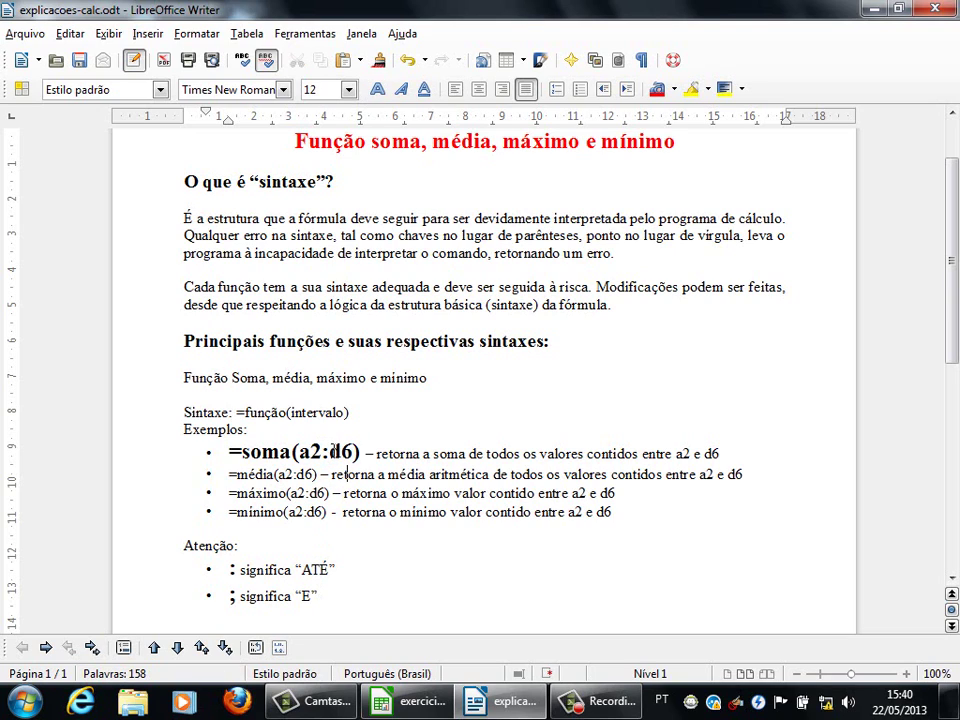
Replace the colon with a semicolon in the =soma example's interval and examine the function name and the a2 reference.
click(330, 452)
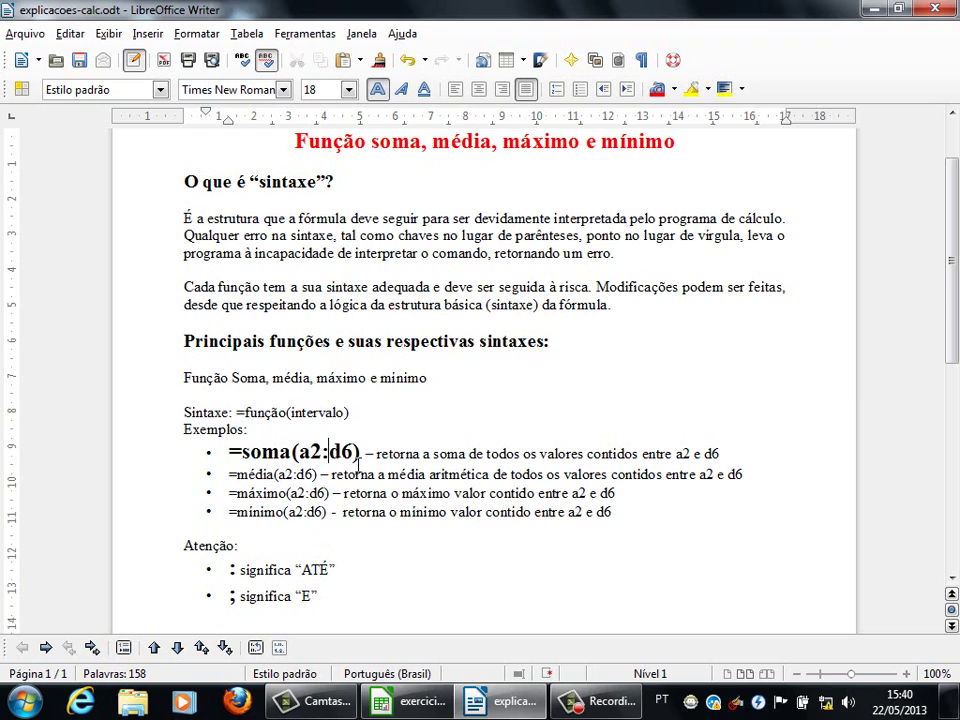
key(BackSpace)
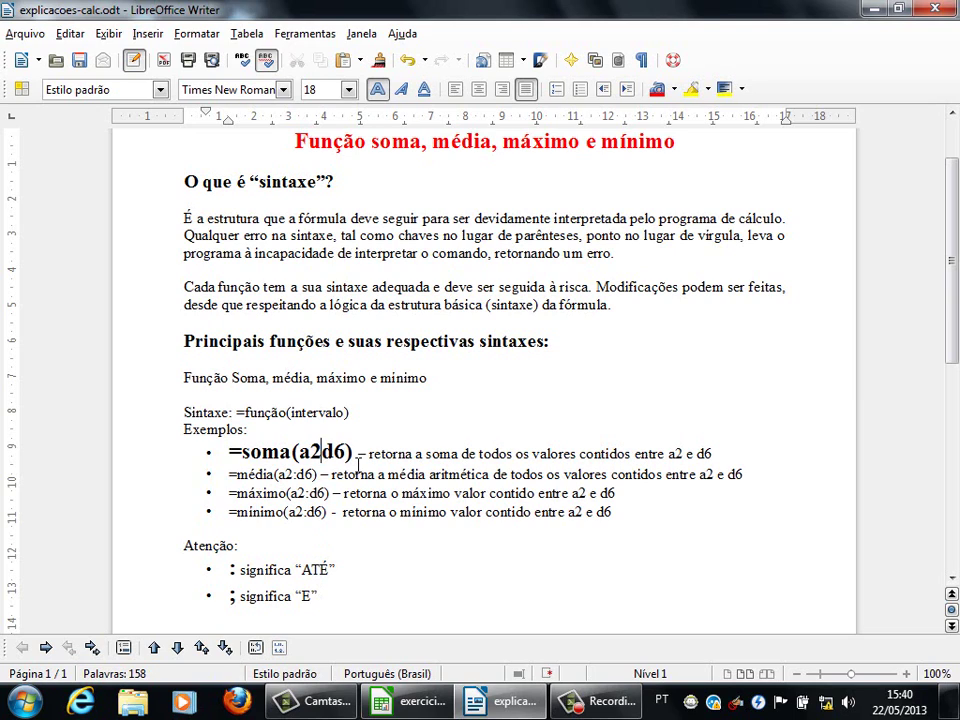
text(;)
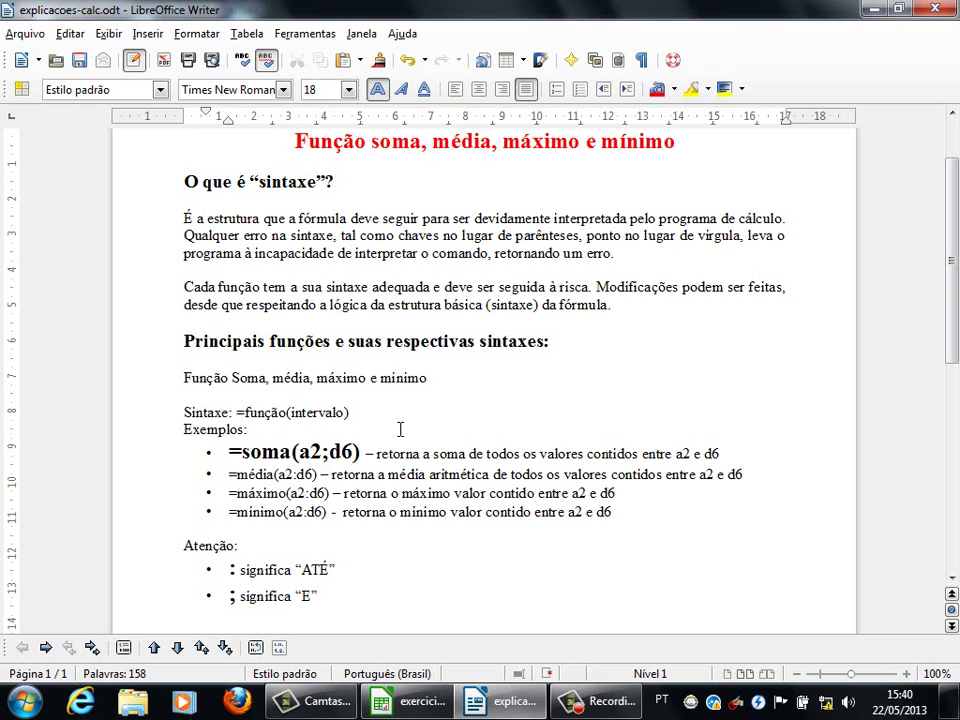
double_click(247, 453)
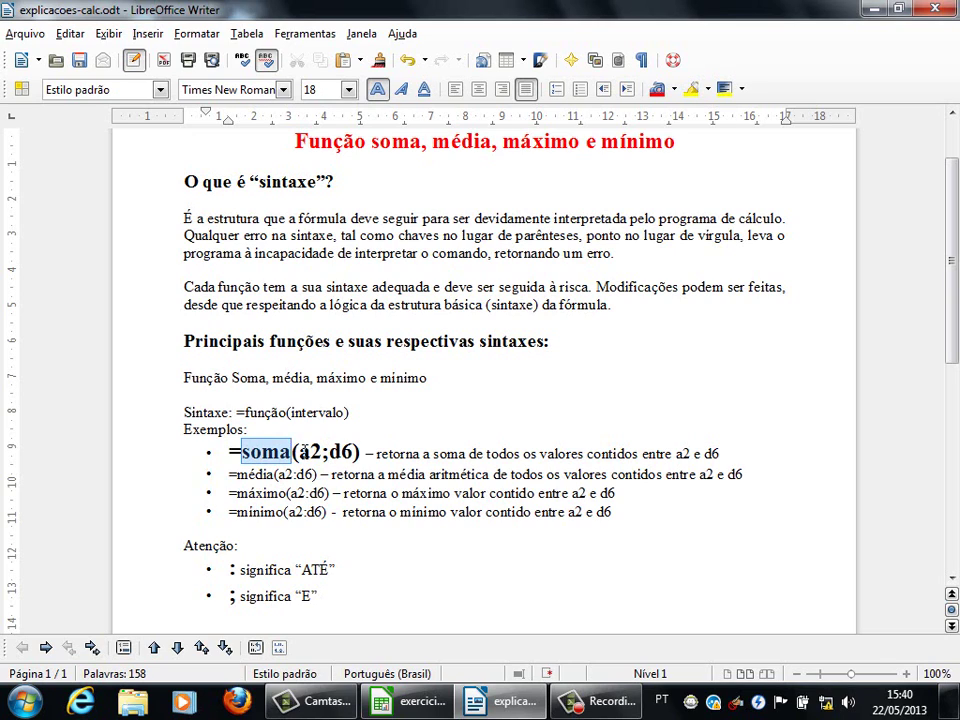
drag(298, 453, 320, 453)
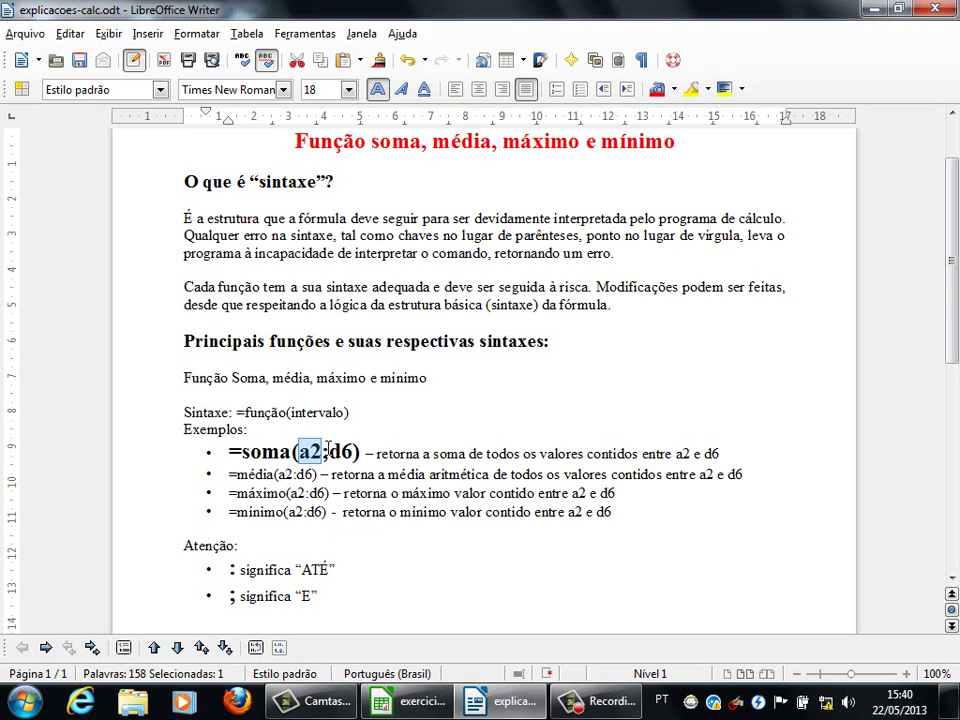
click(358, 429)
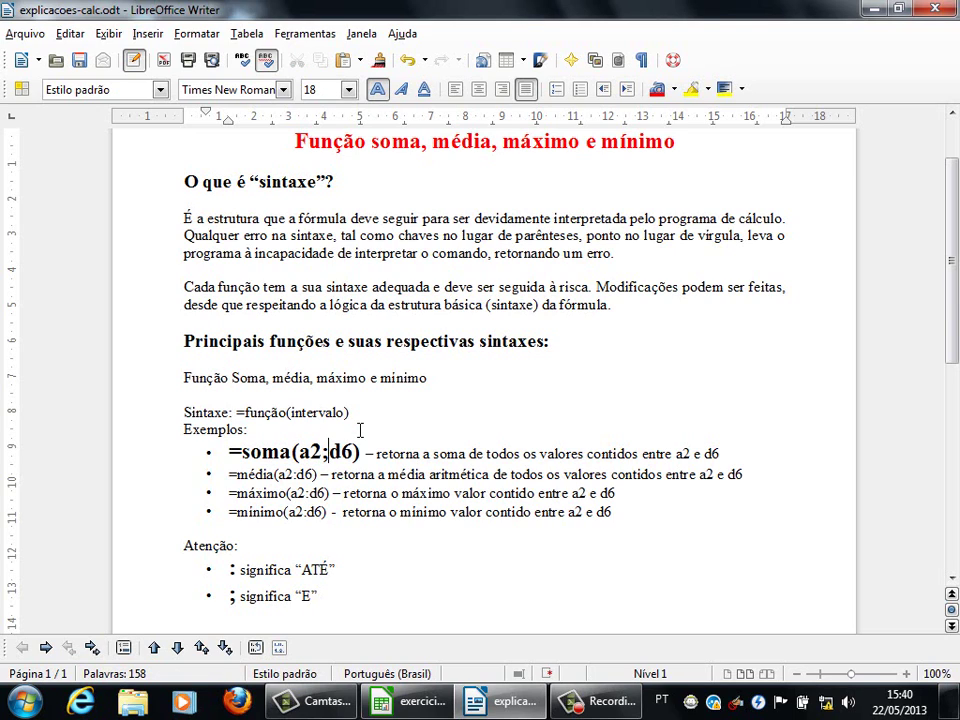
Revert the =soma example to a colon and its original formatting, and keep the current Windows colour scheme without showing the message again.
key(ctrl+z)
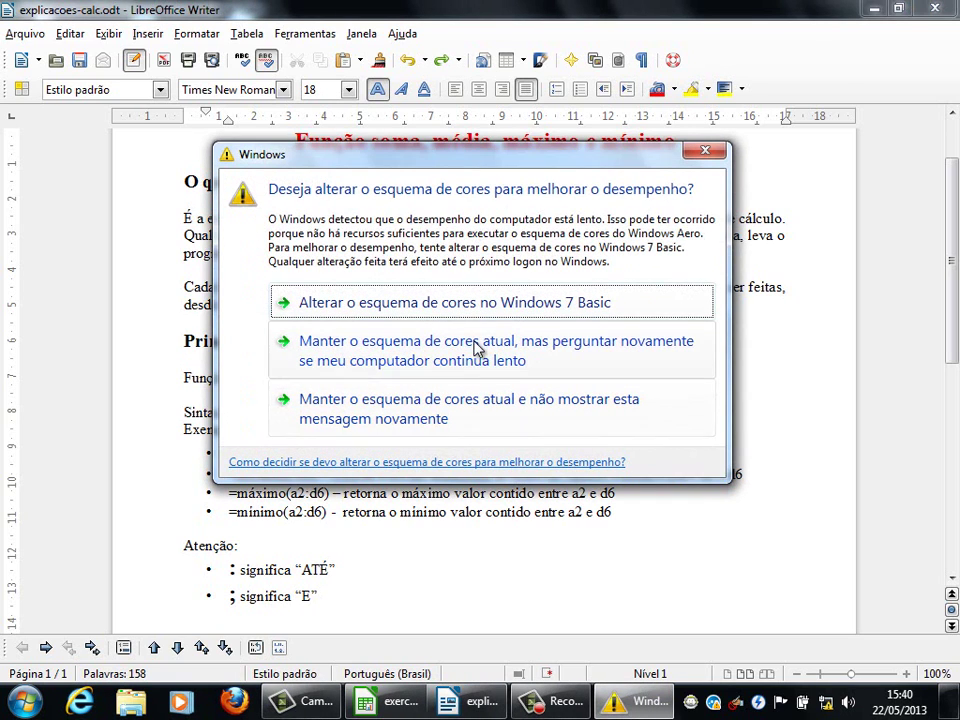
click(478, 408)
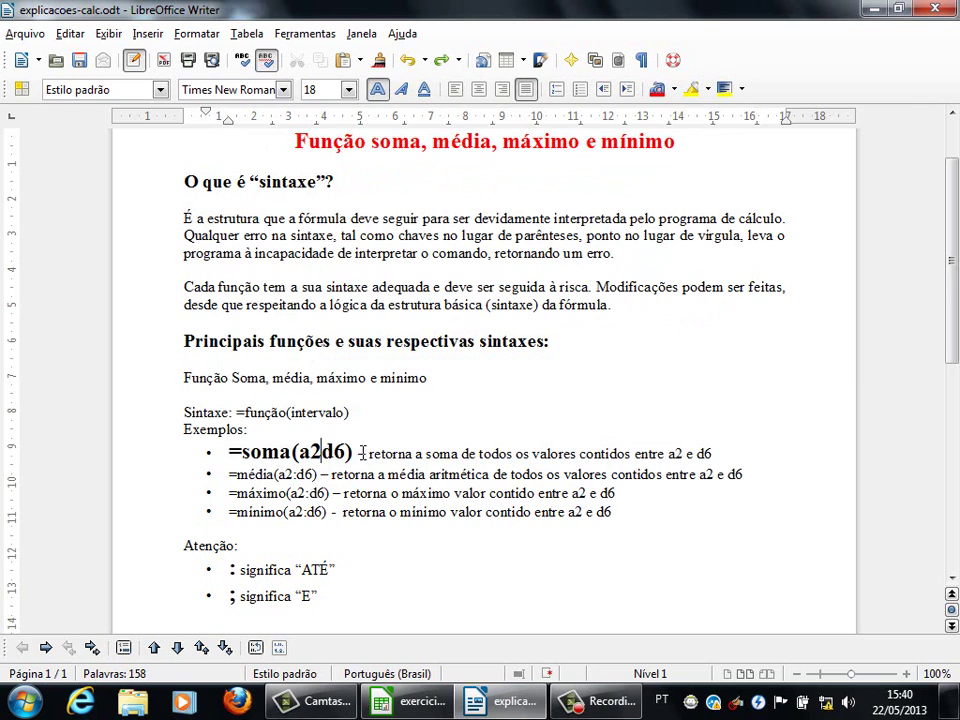
text(:)
drag(228, 453, 364, 453)
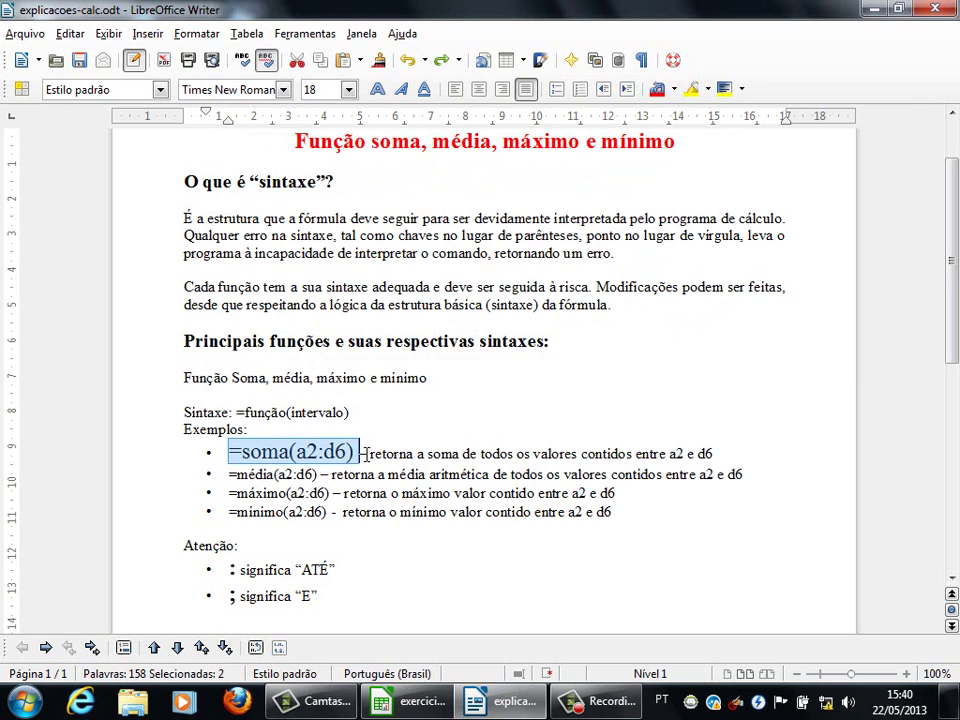
key(ctrl+m)
click(355, 449)
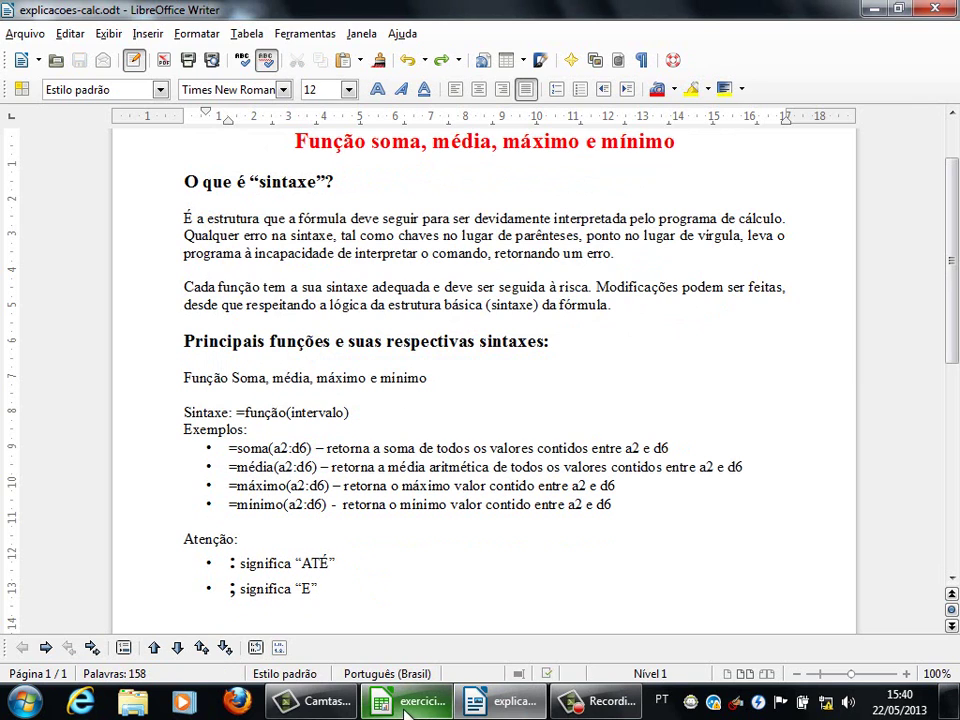
Switch to the exercicios-videoaulas-calc.ods spreadsheet in Calc and examine the empty Subtotal cells D3 to D10.
mouse_move(410, 700)
click(343, 660)
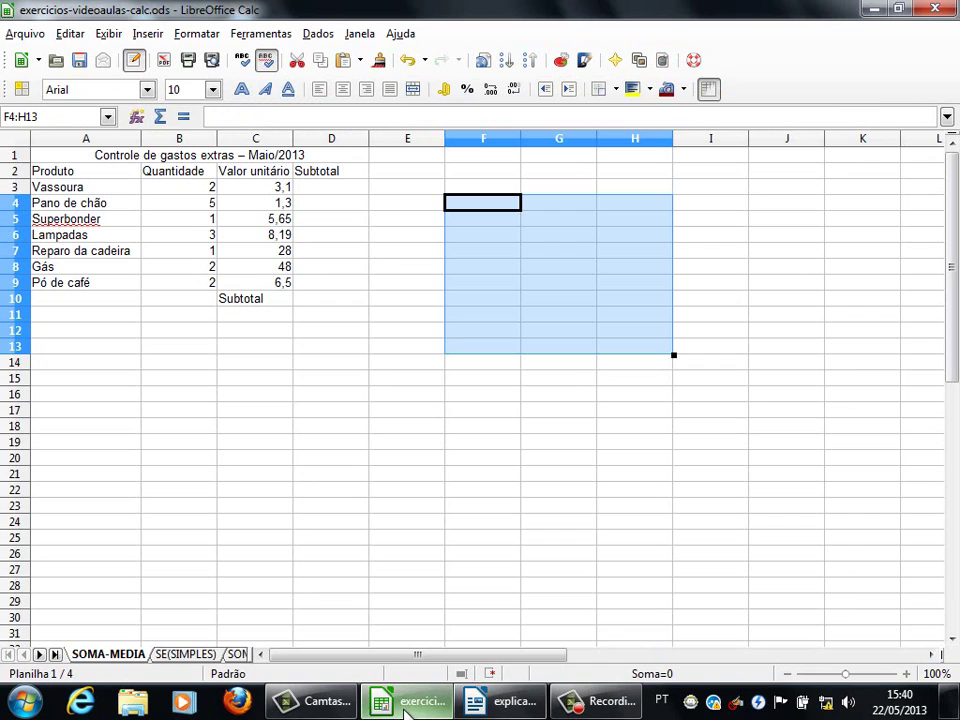
click(339, 189)
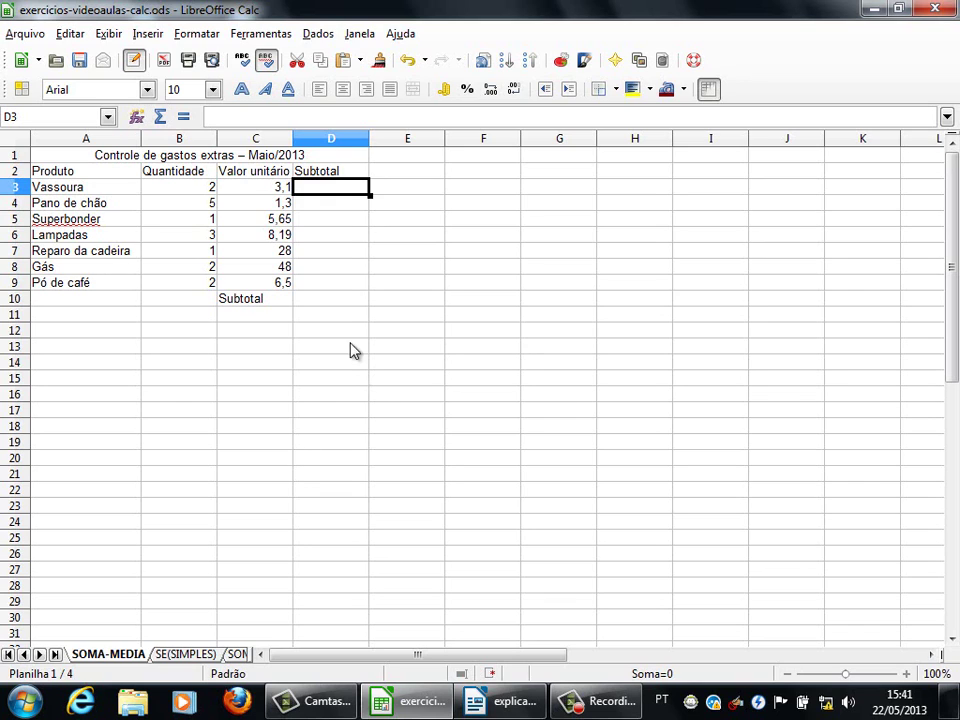
click(336, 266)
click(335, 190)
click(327, 302)
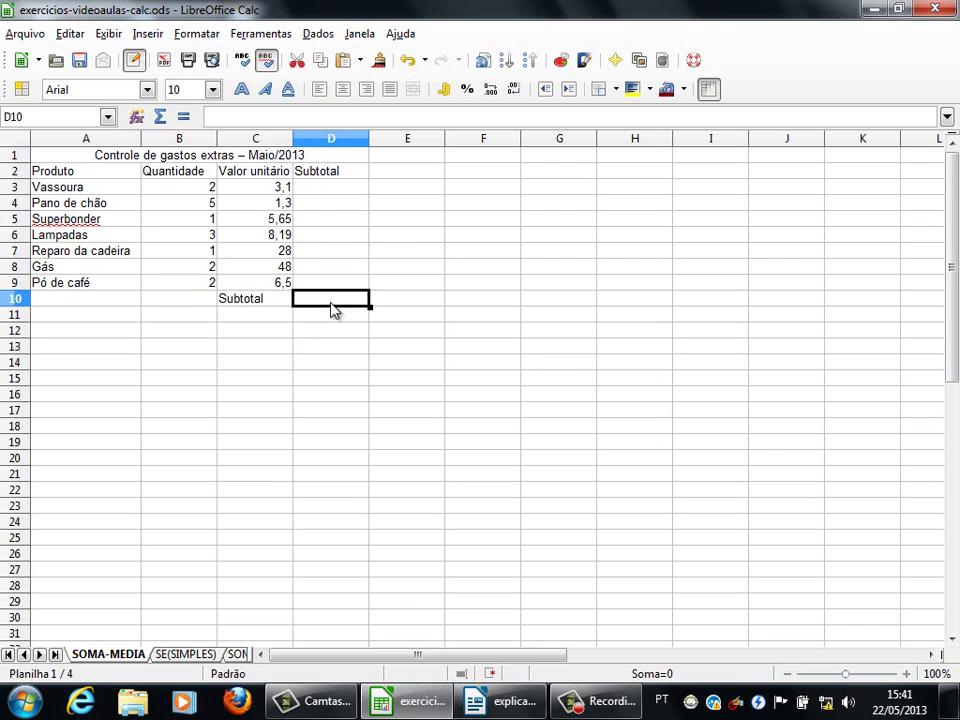
click(437, 303)
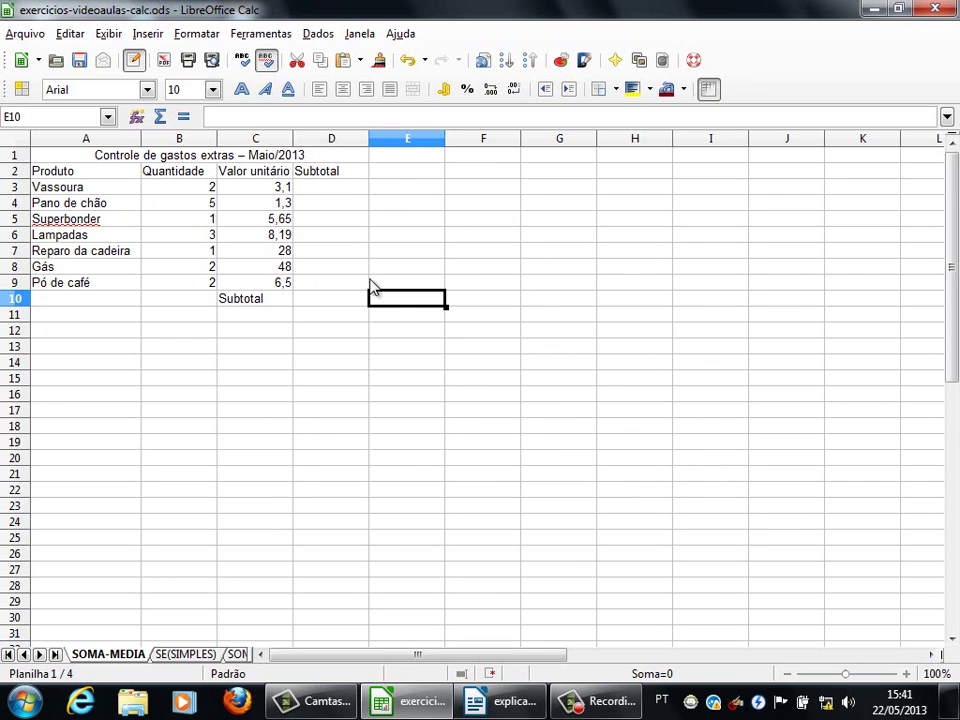
Examine the expense table's headings, product names, quantities and unit values, and the cell beside the bottom Subtotal label.
click(326, 175)
click(103, 176)
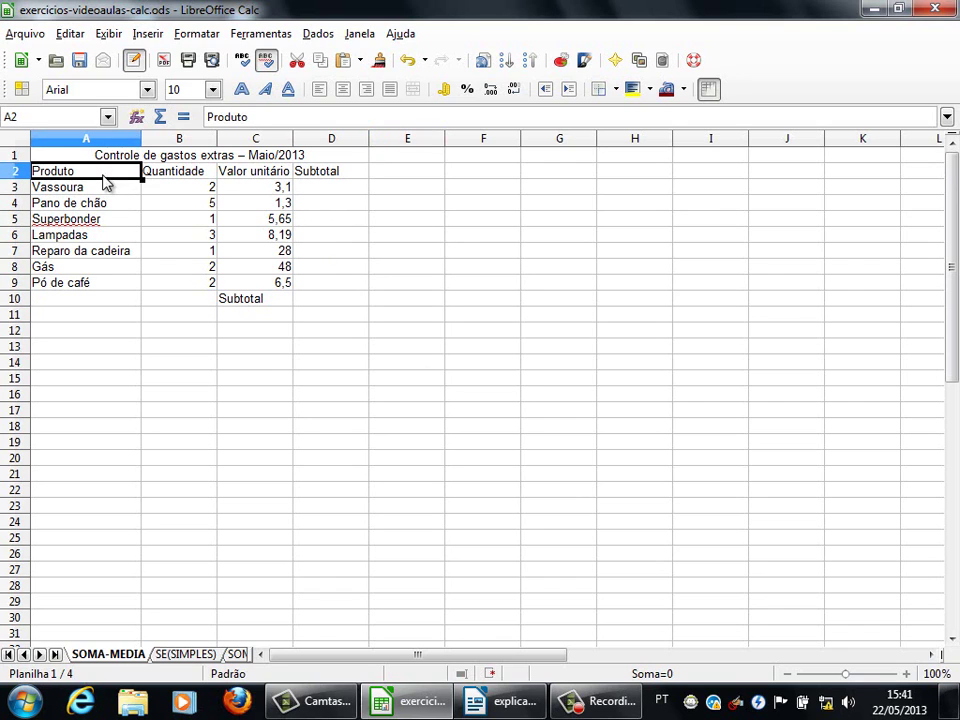
click(101, 234)
key(Down)
key(Down)
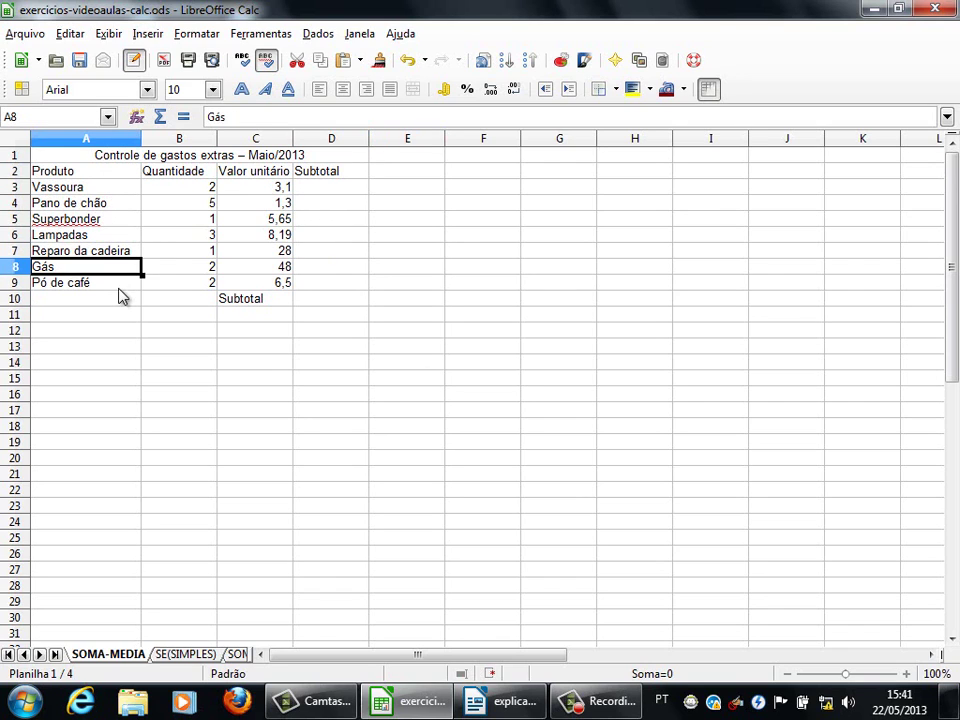
key(Down)
key(Right)
key(Right)
click(253, 190)
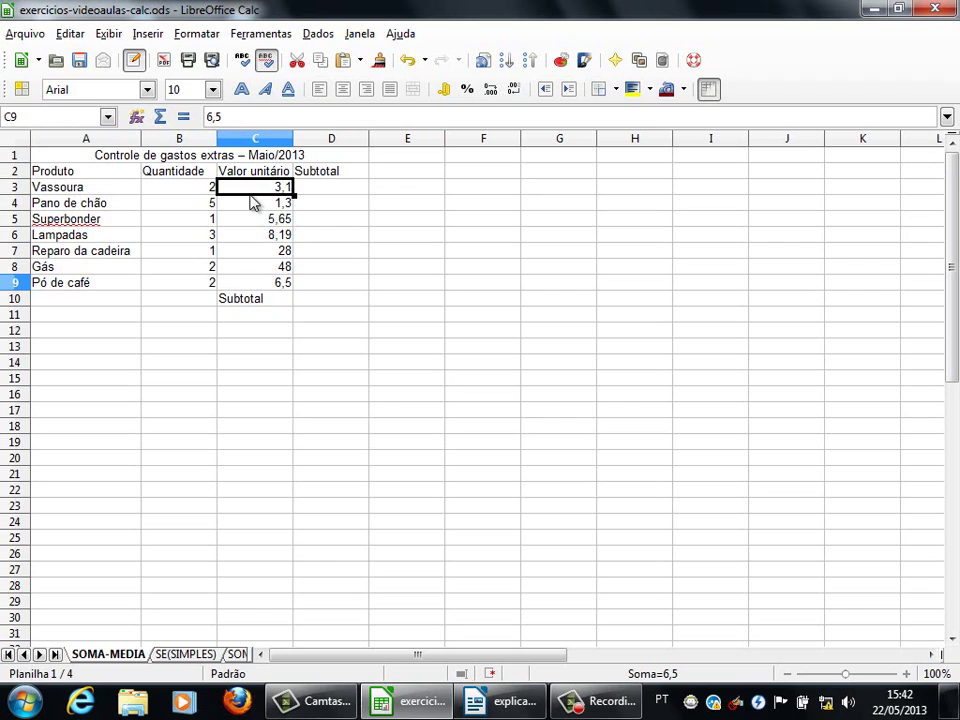
click(193, 204)
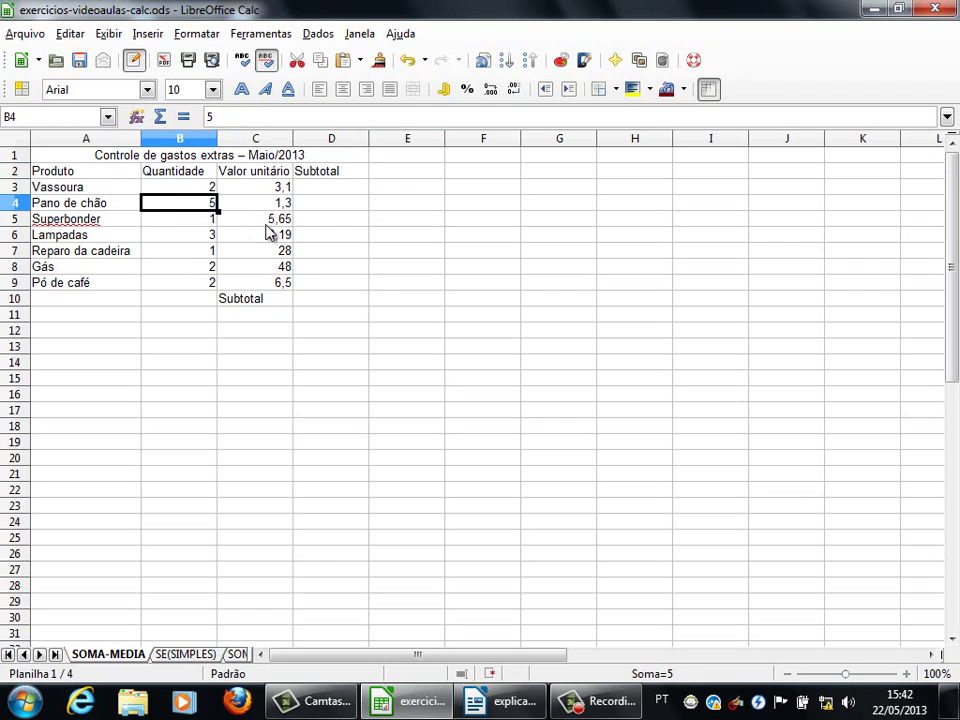
click(340, 305)
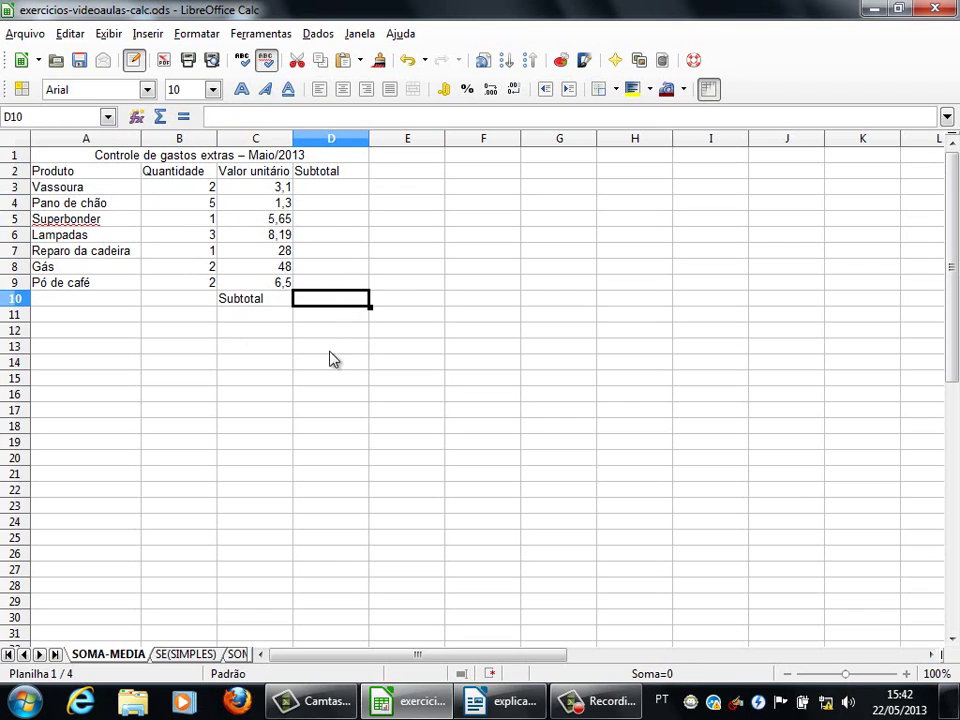
click(270, 328)
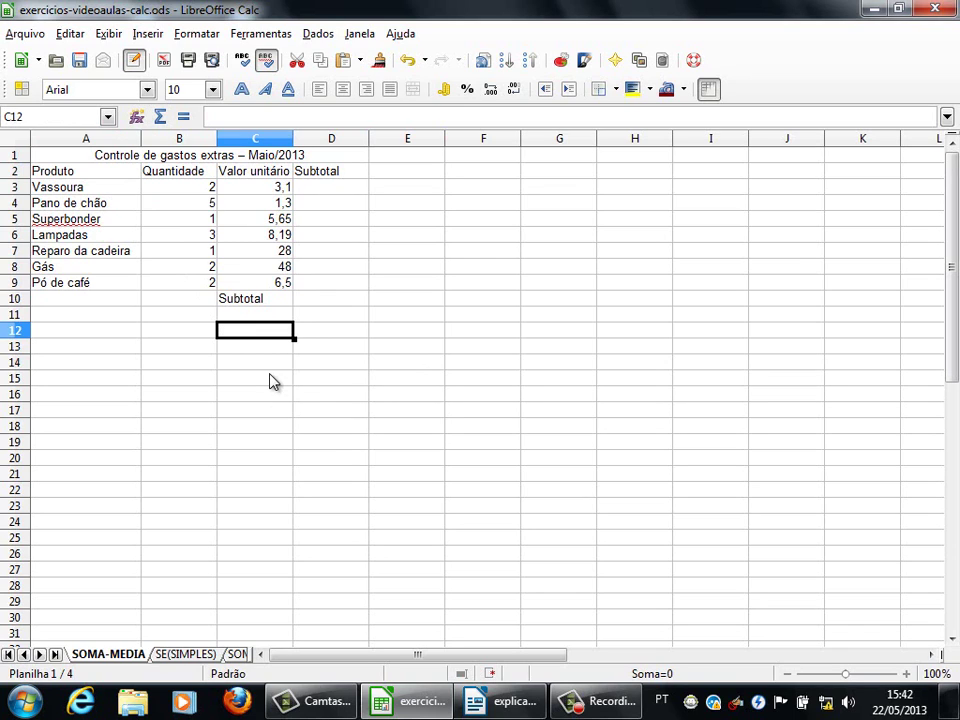
Apply full outer and inner borders to the expense table A1:D10.
drag(94, 159, 305, 305)
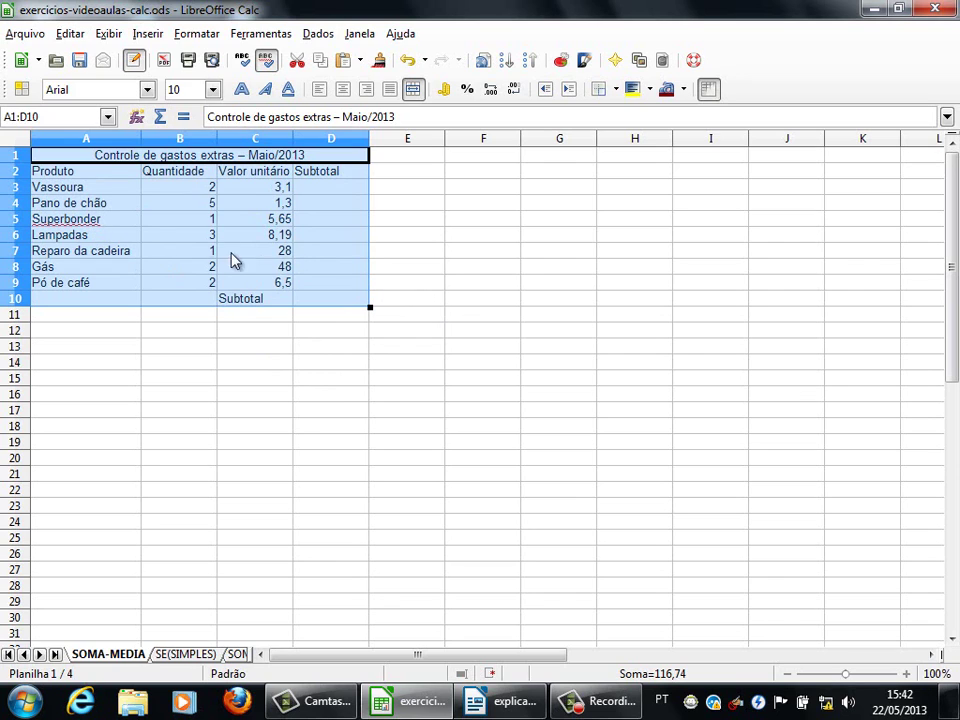
click(103, 168)
drag(86, 152, 313, 315)
click(617, 90)
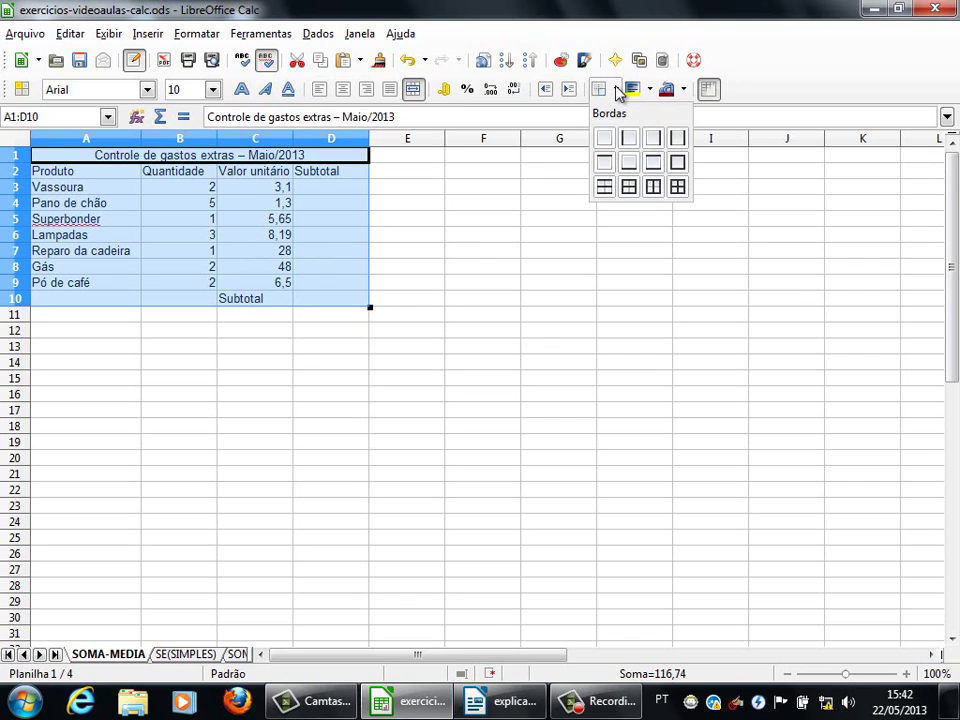
click(678, 187)
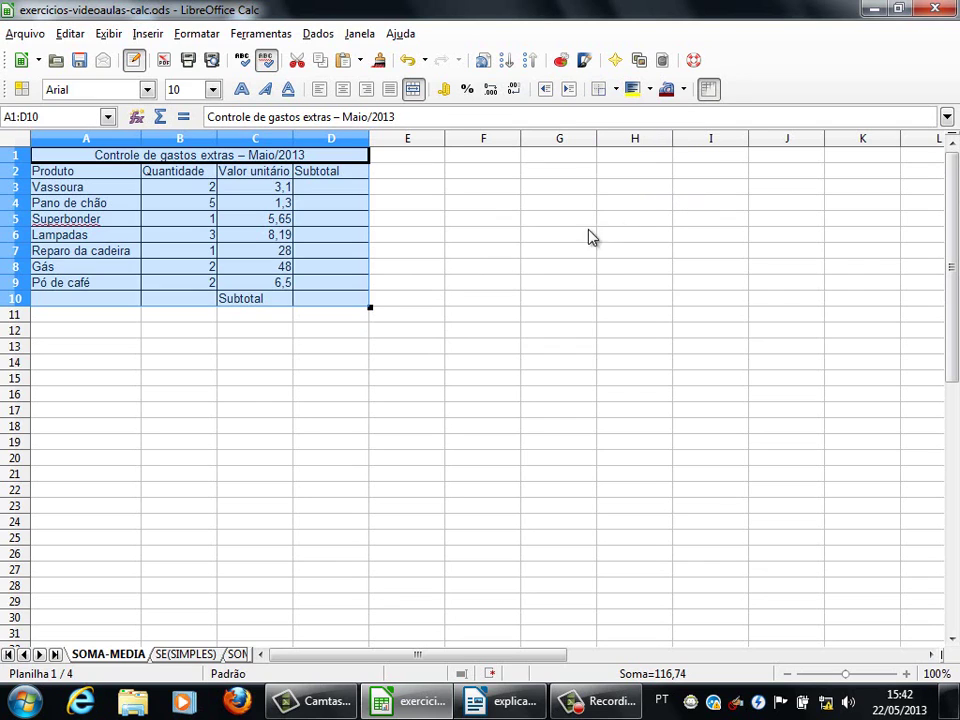
click(405, 330)
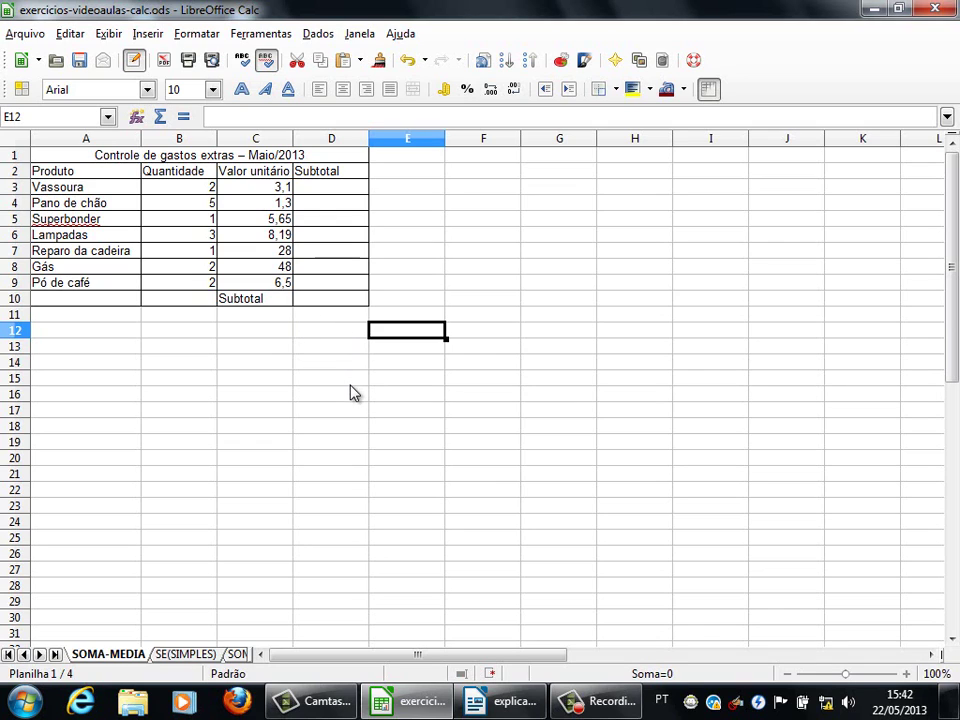
click(300, 352)
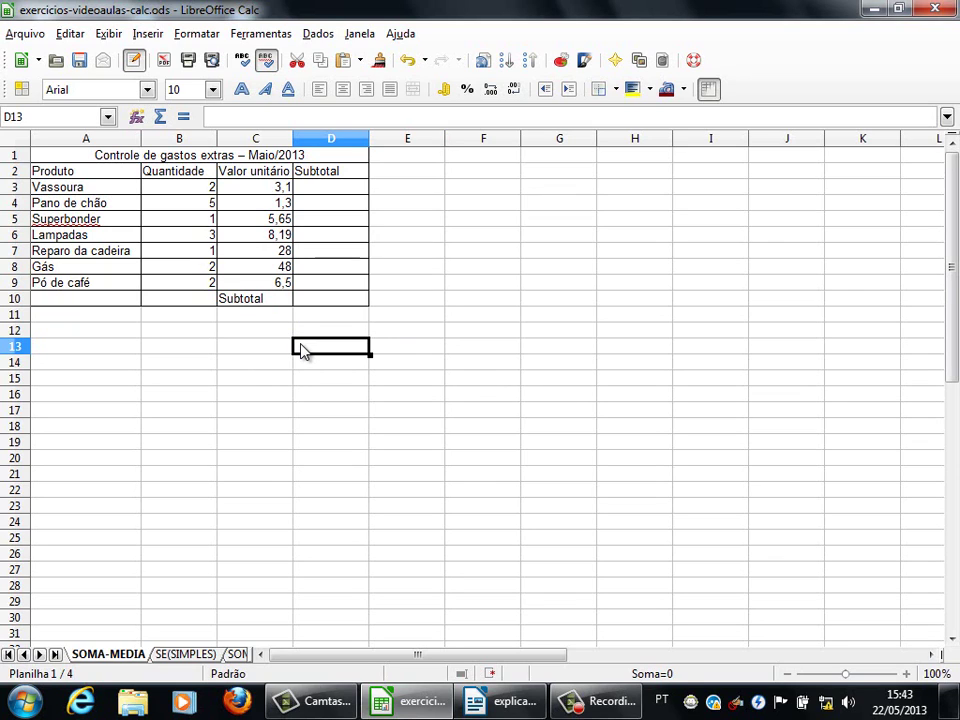
click(212, 89)
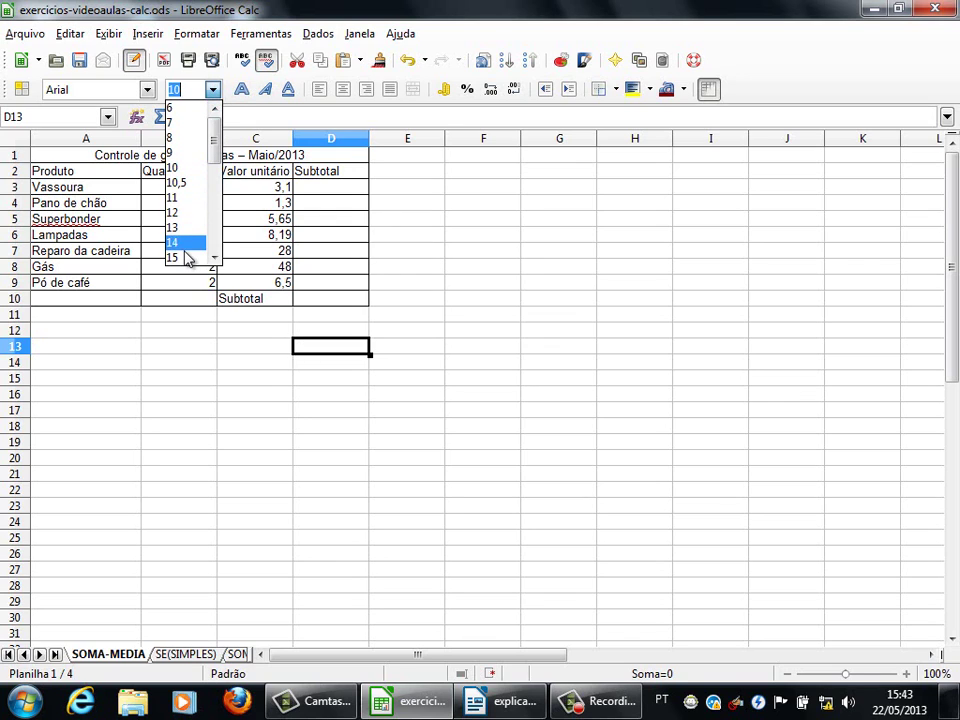
click(193, 360)
click(367, 334)
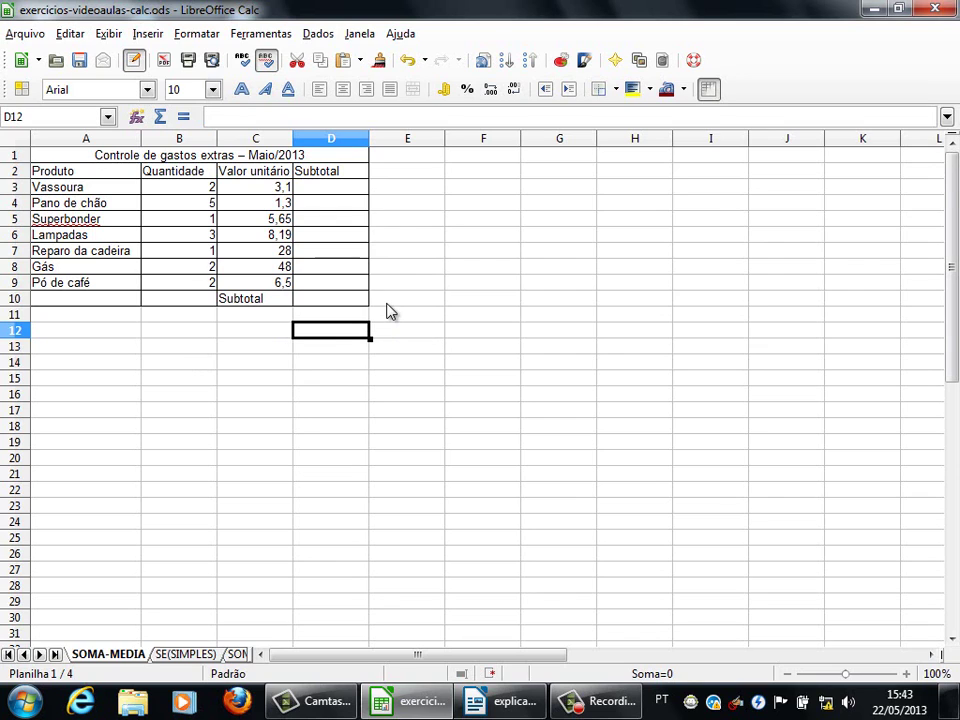
Set the sheet's zoom to 150%.
click(108, 35)
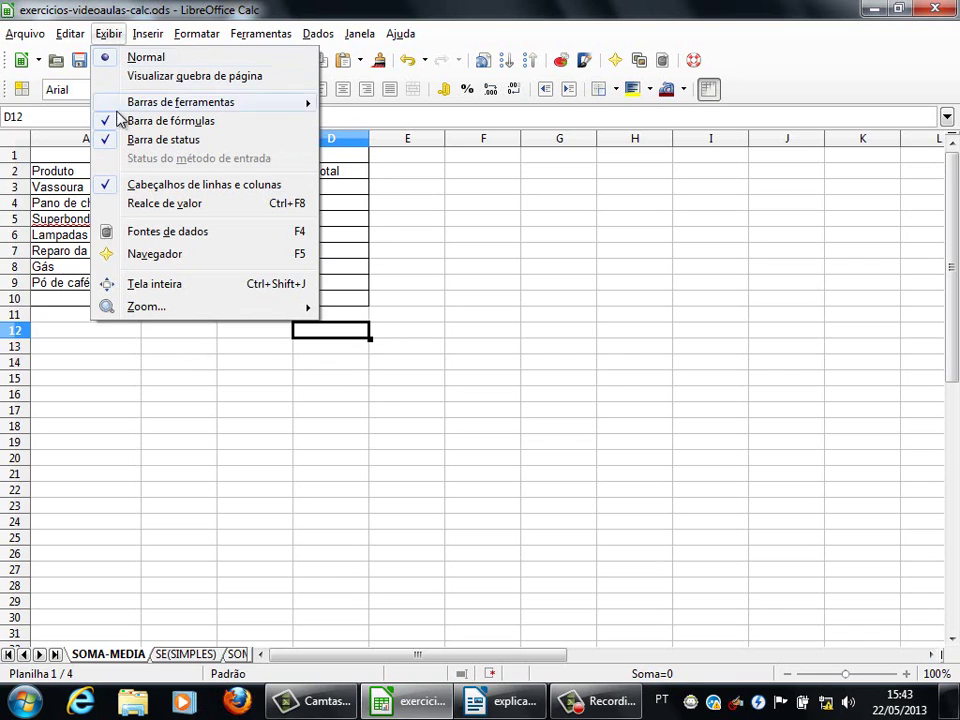
mouse_move(146, 316)
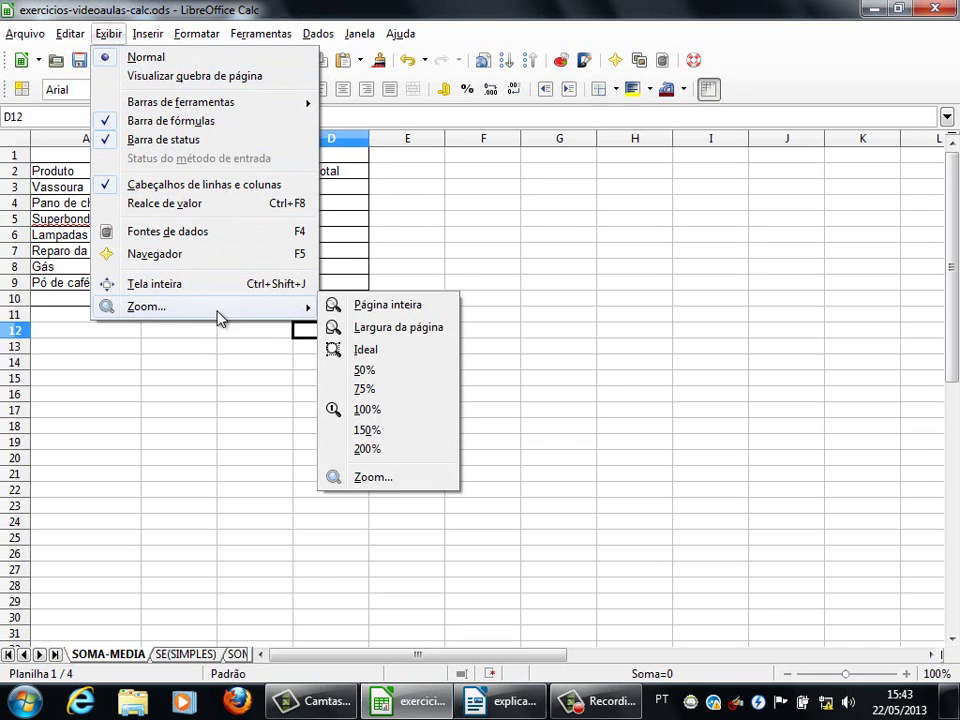
click(365, 430)
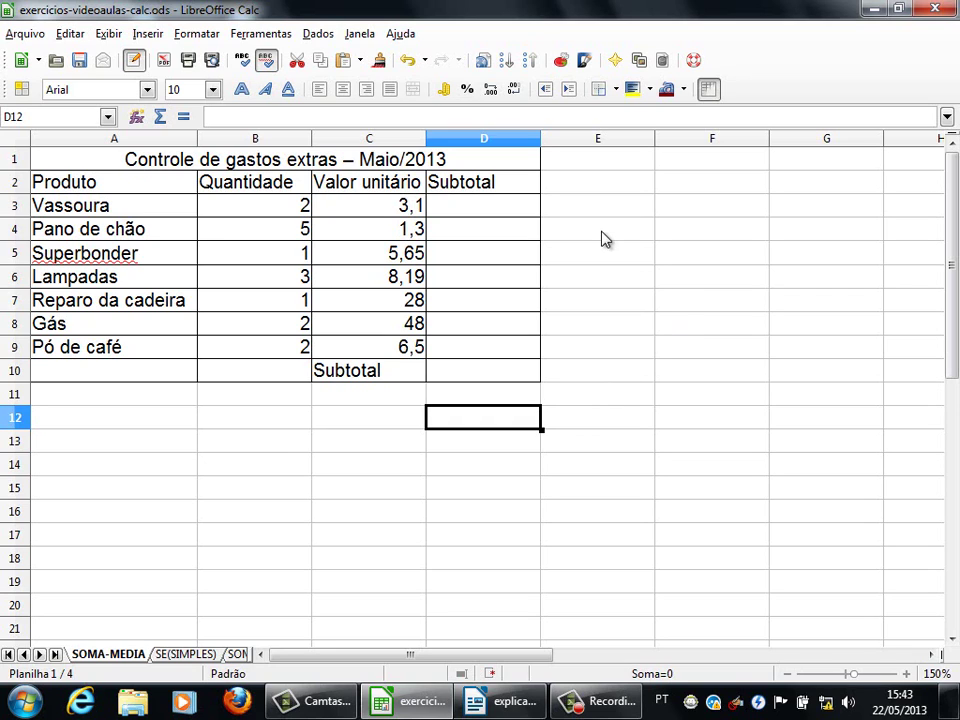
Fill the Subtotal cells D3:D10 with a light yellow background and save the spreadsheet.
click(493, 213)
click(470, 375)
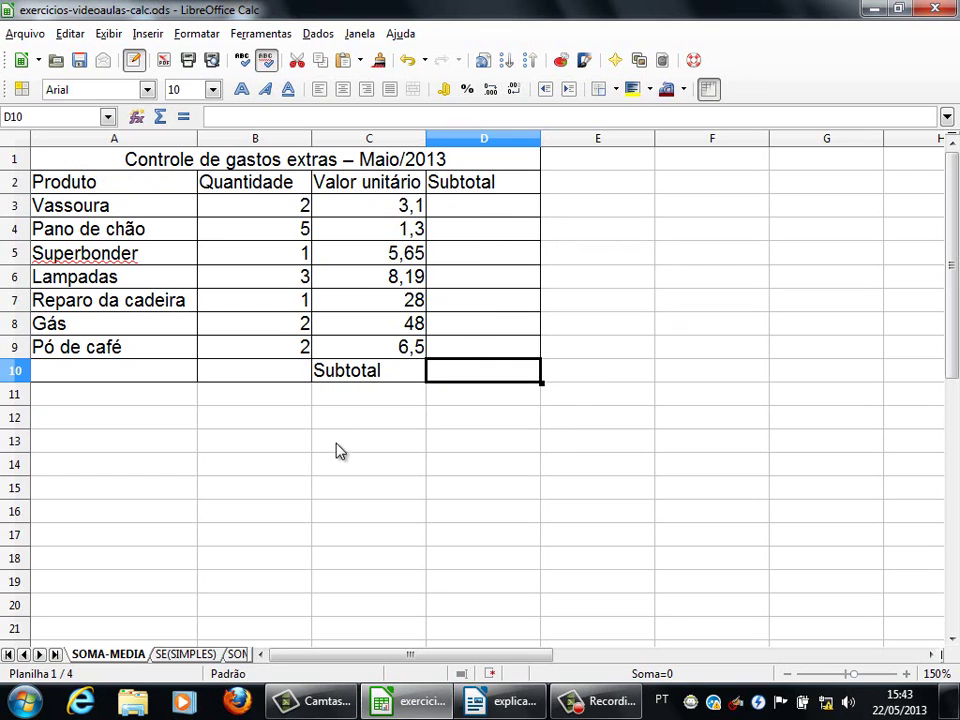
click(413, 465)
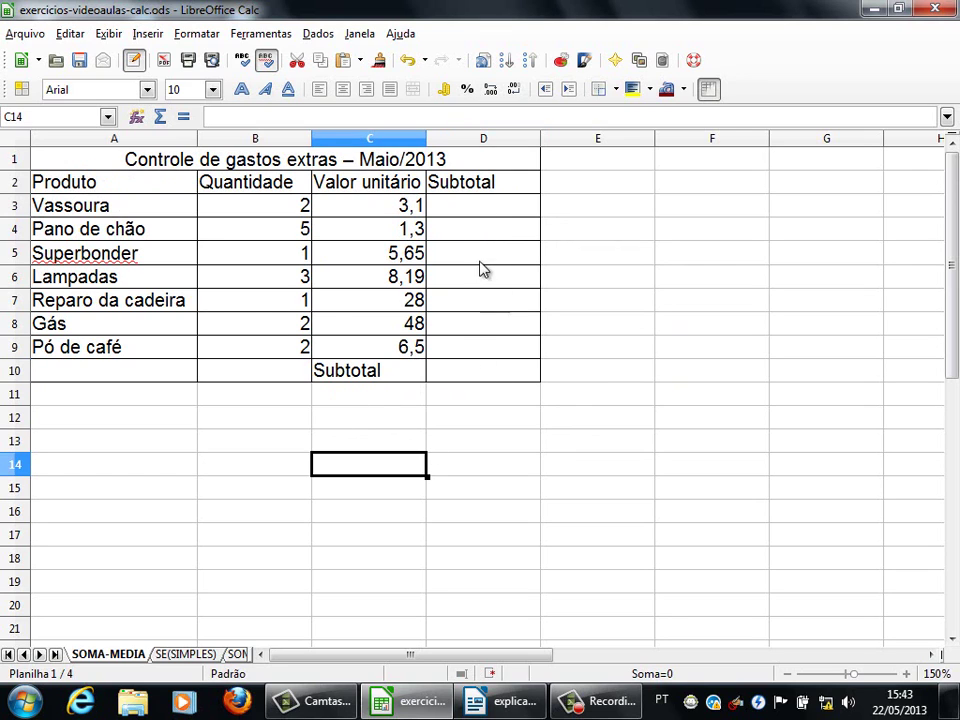
drag(474, 212, 480, 375)
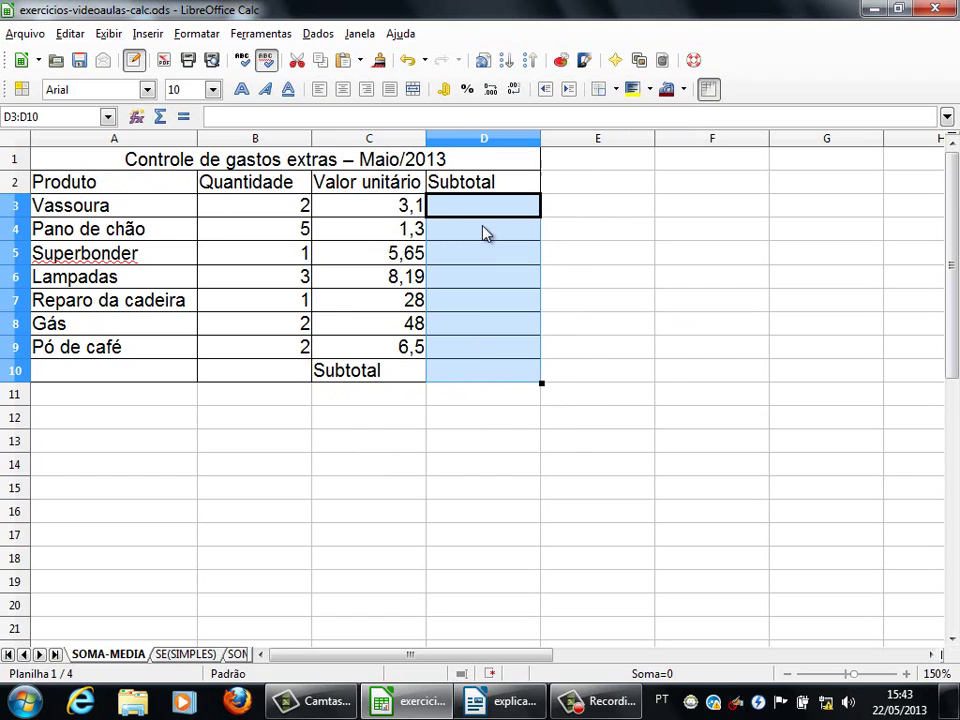
click(648, 89)
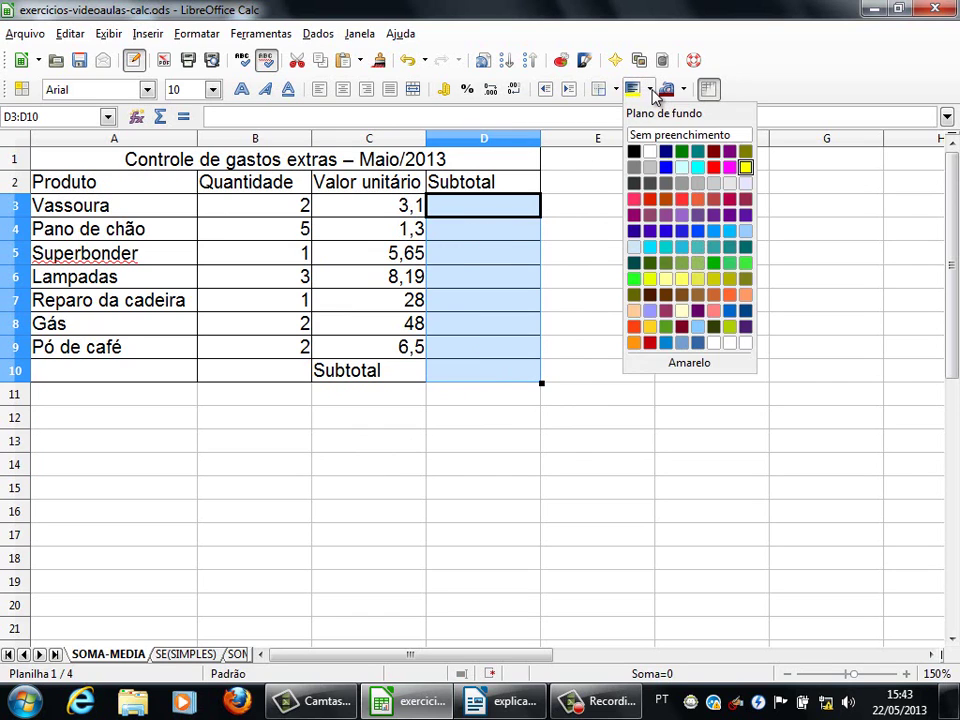
click(665, 278)
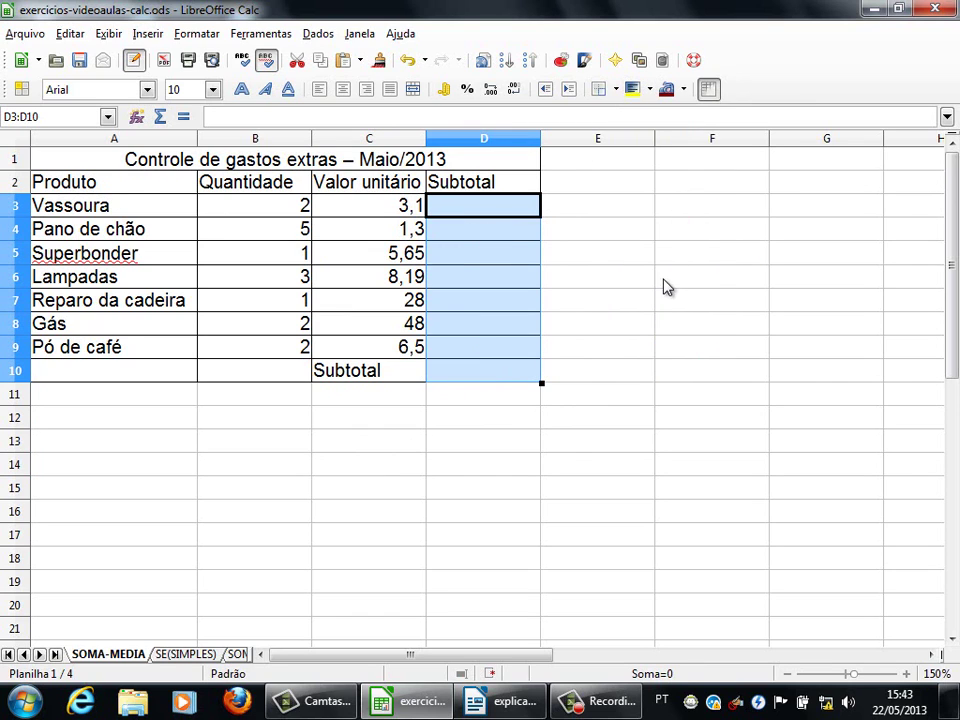
click(488, 441)
drag(471, 210, 474, 373)
click(322, 422)
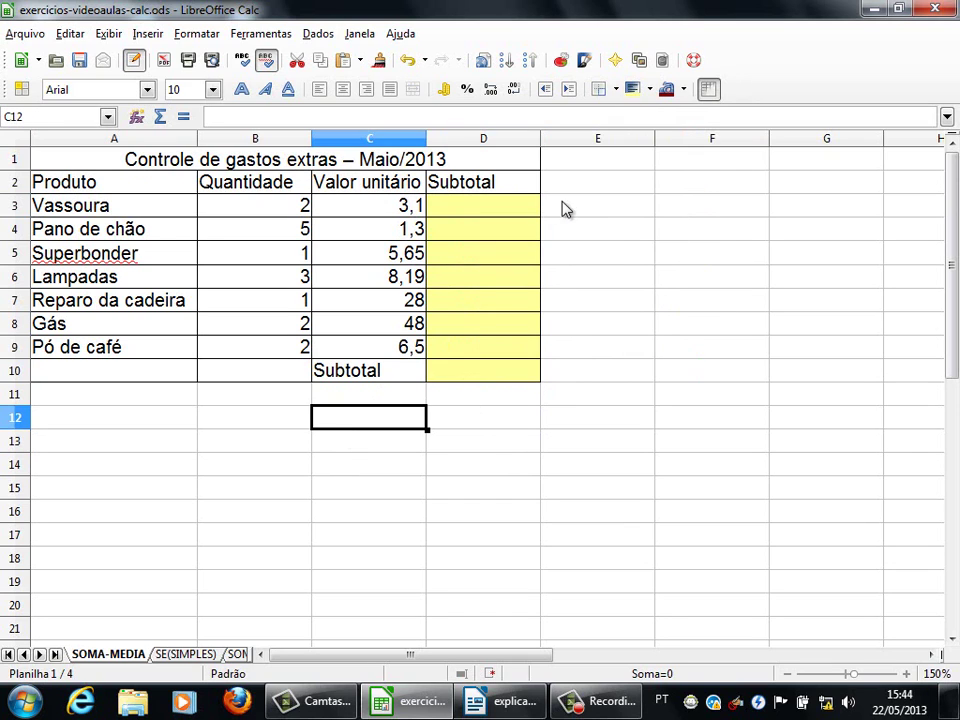
click(503, 208)
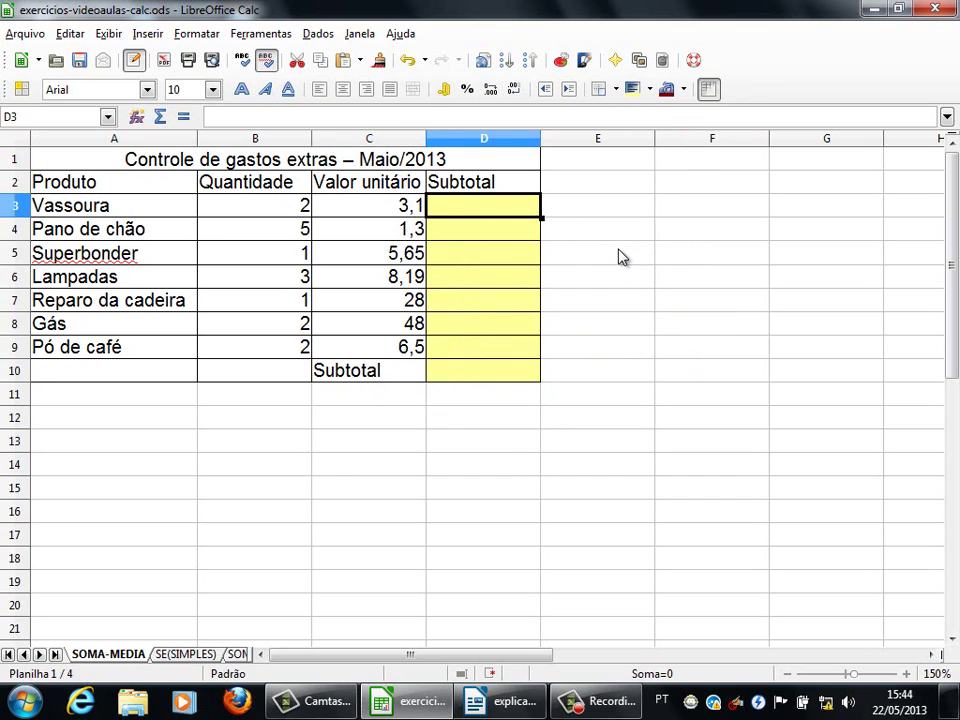
click(80, 62)
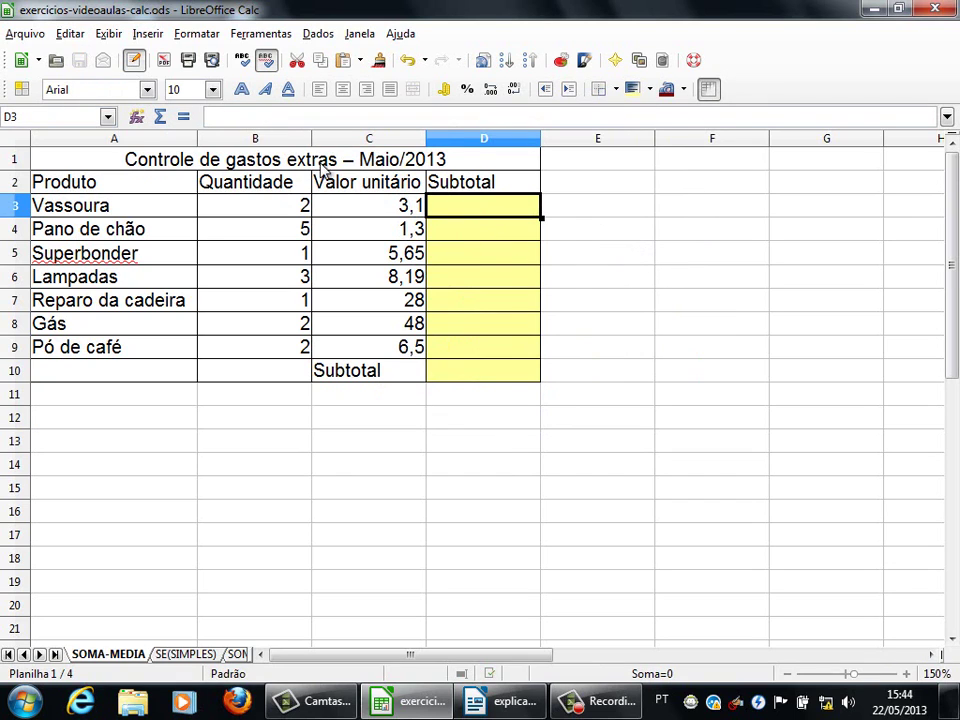
Enter the formula =B3*C3 in D3 to multiply the Vassoura quantity by its unit value.
click(478, 233)
click(461, 213)
click(268, 208)
click(356, 212)
click(253, 212)
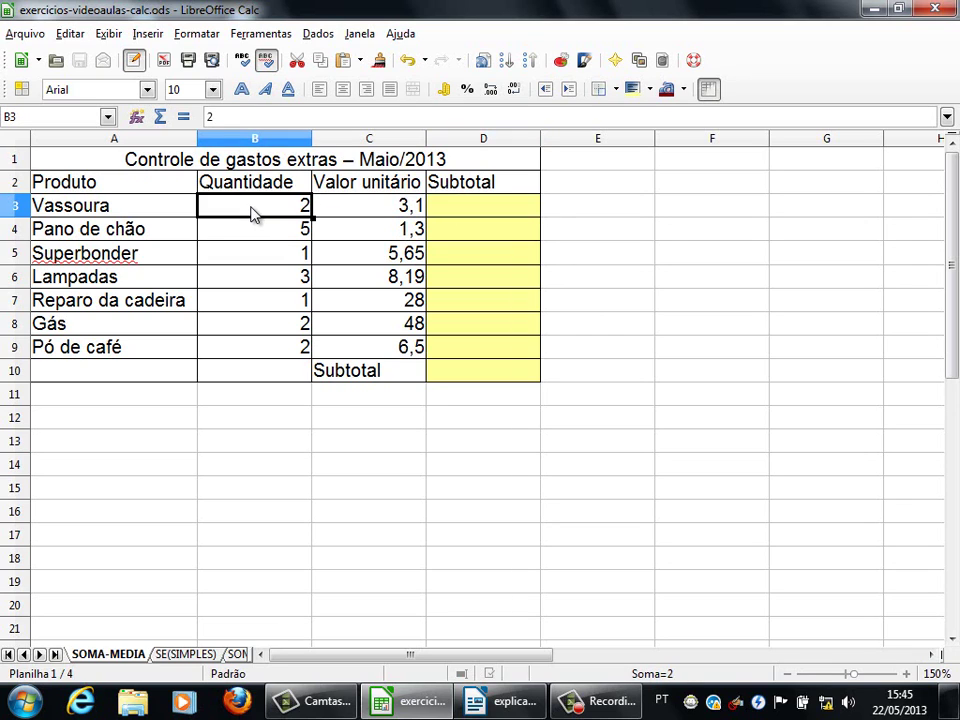
click(356, 208)
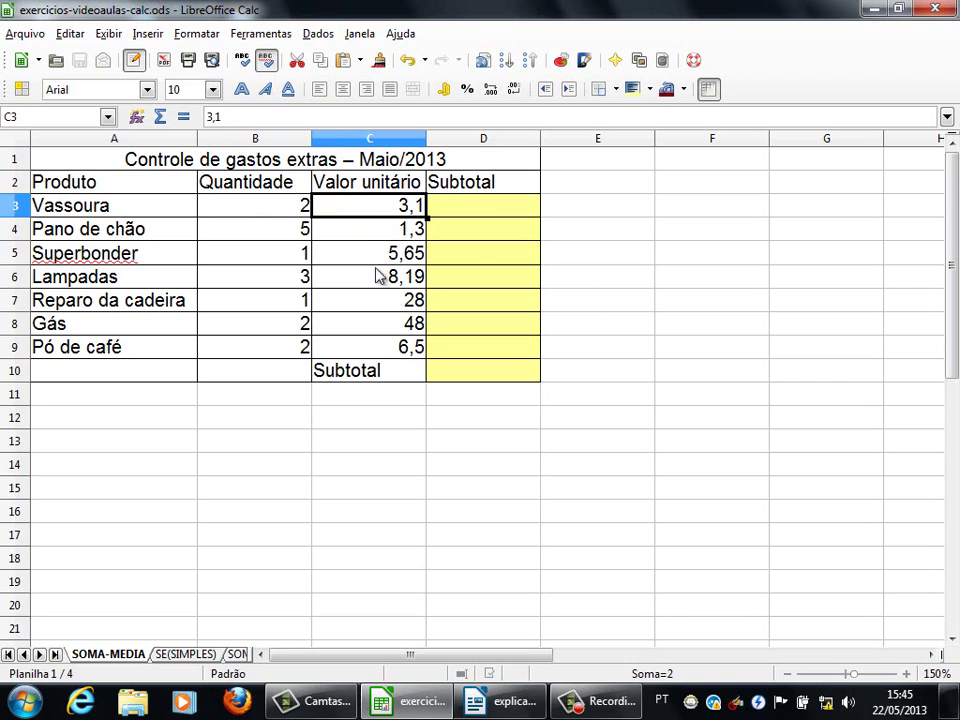
click(491, 212)
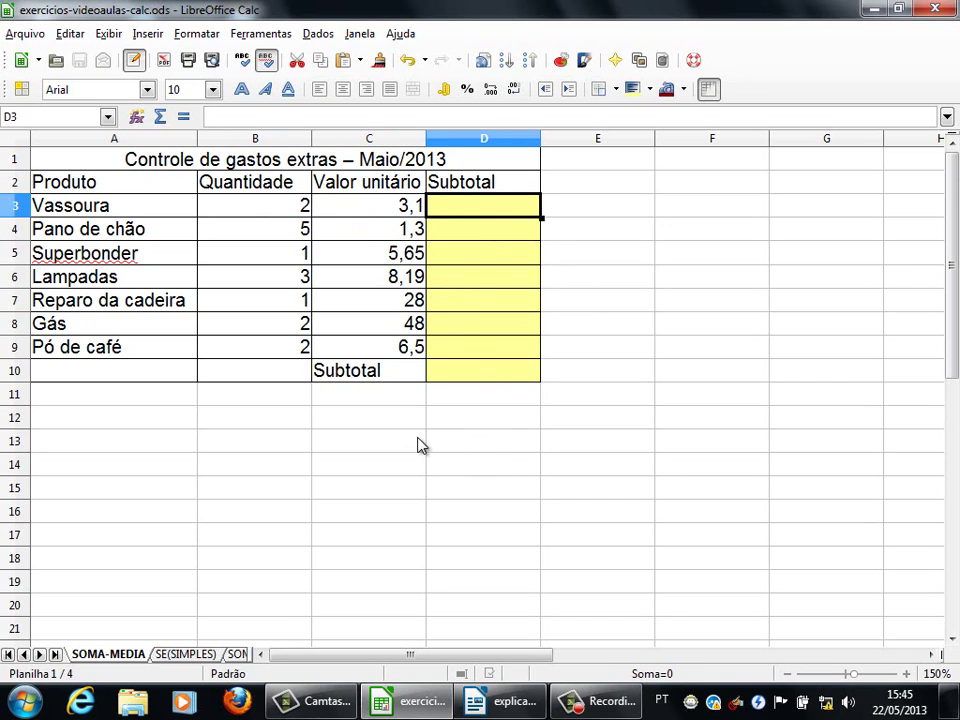
text(=)
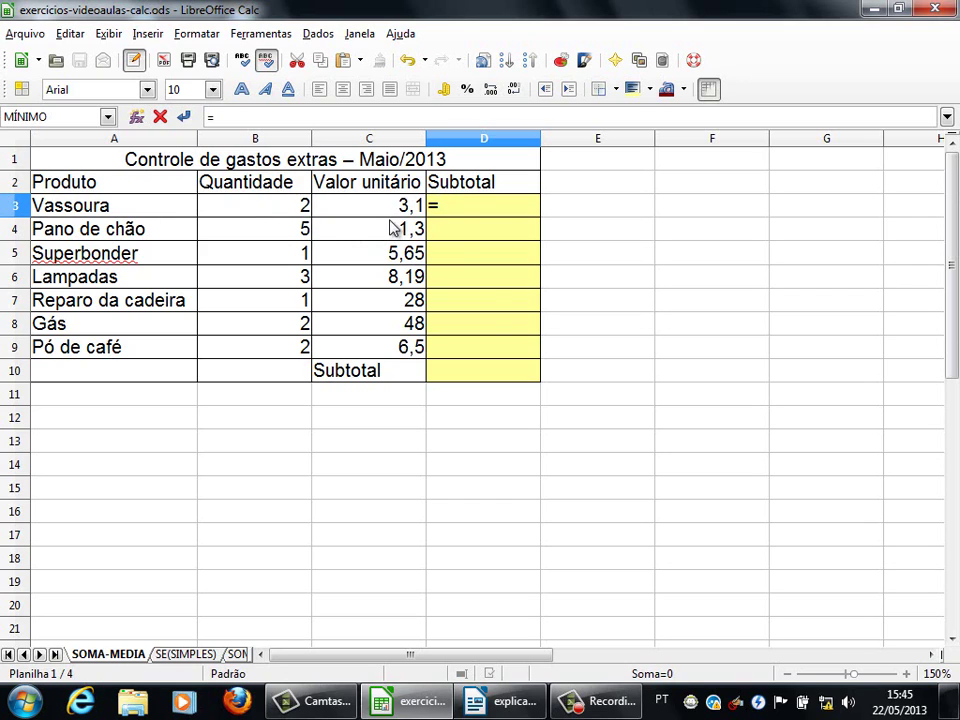
text(b3*)
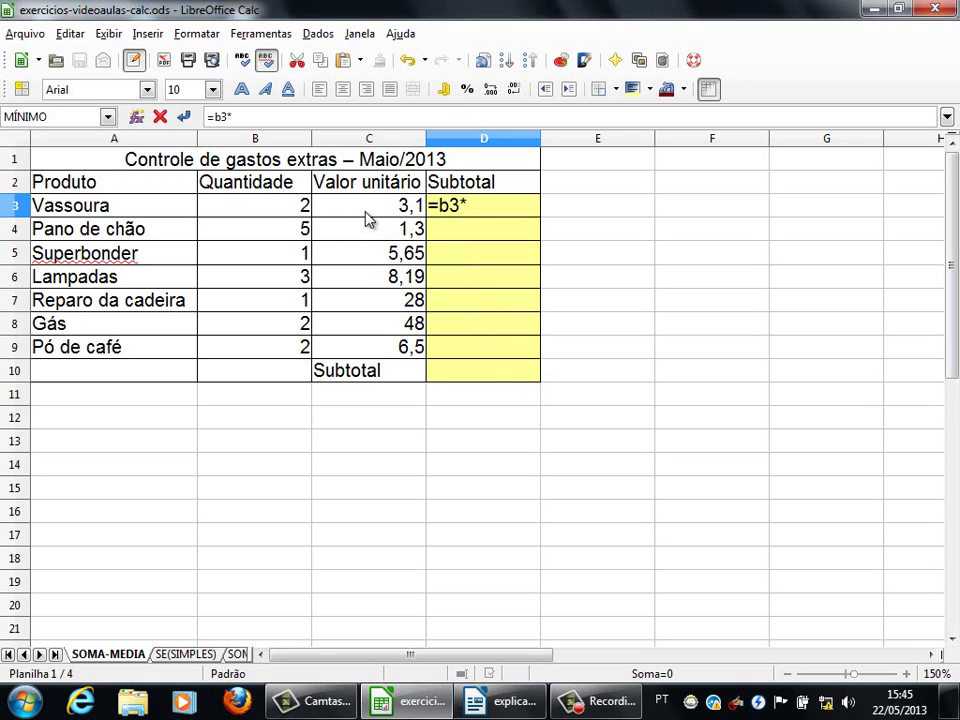
text(c3)
key(Return)
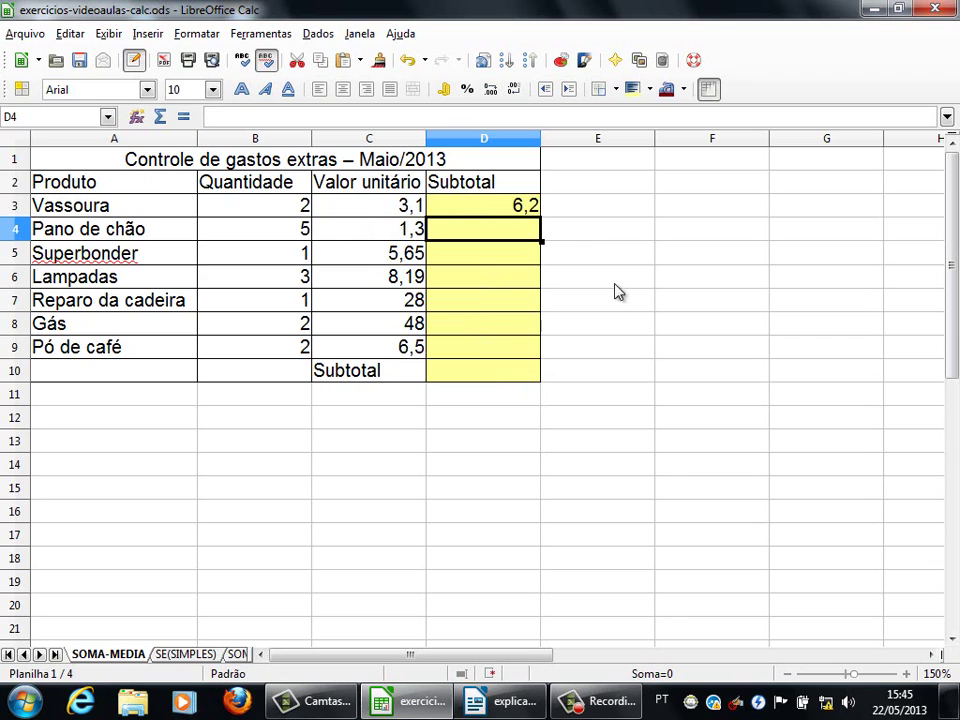
click(506, 208)
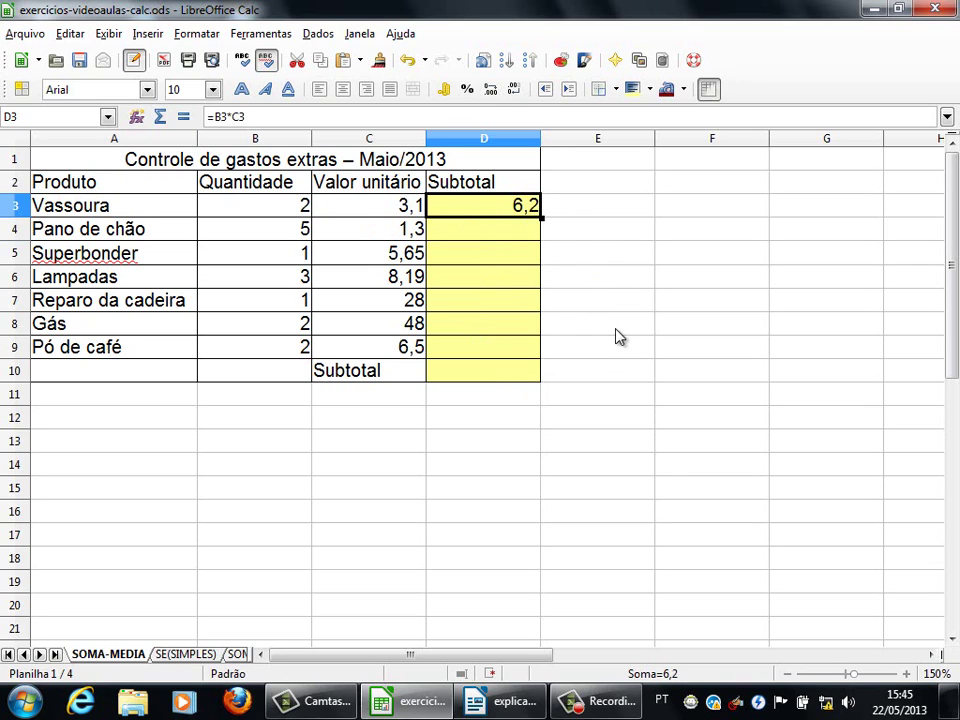
Enter the formula =B4*C4 in D4 to calculate the Pano de chão subtotal.
click(510, 229)
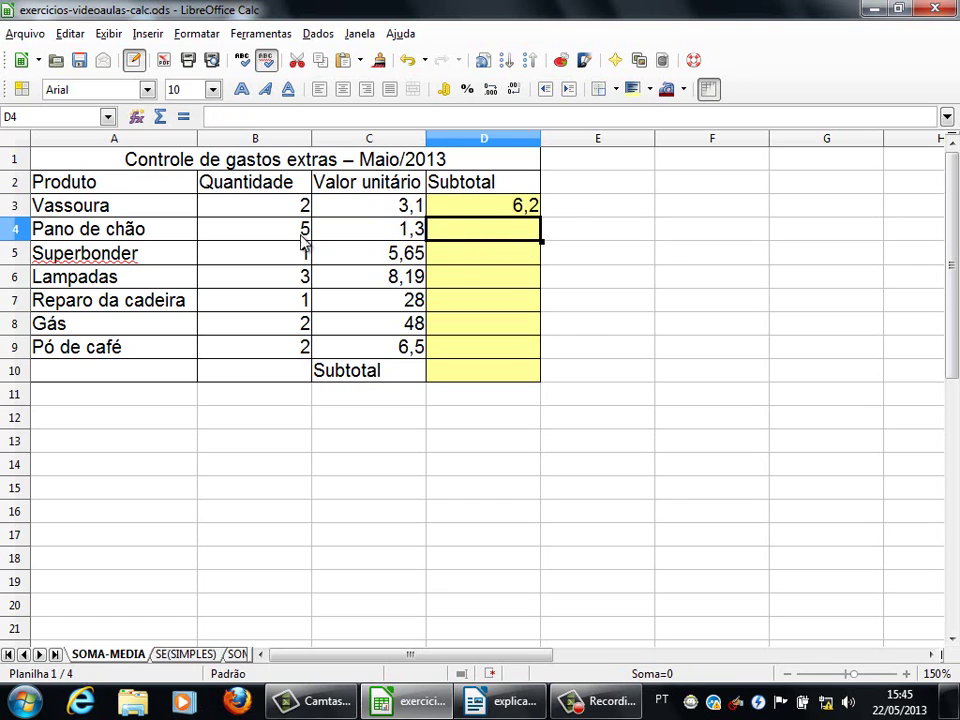
text(=)
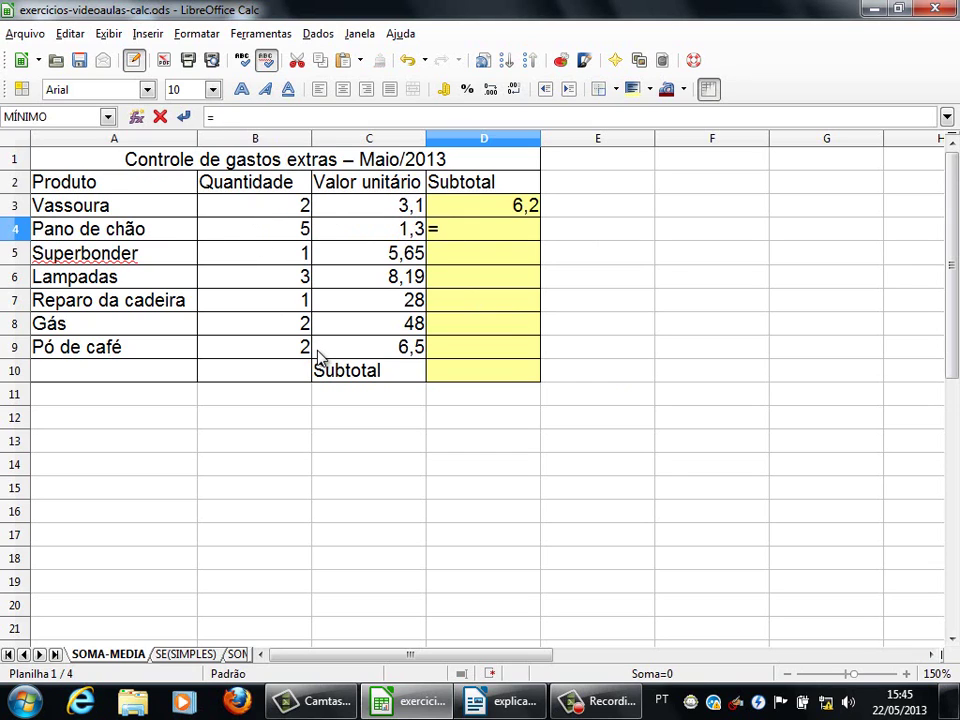
text(b4*)
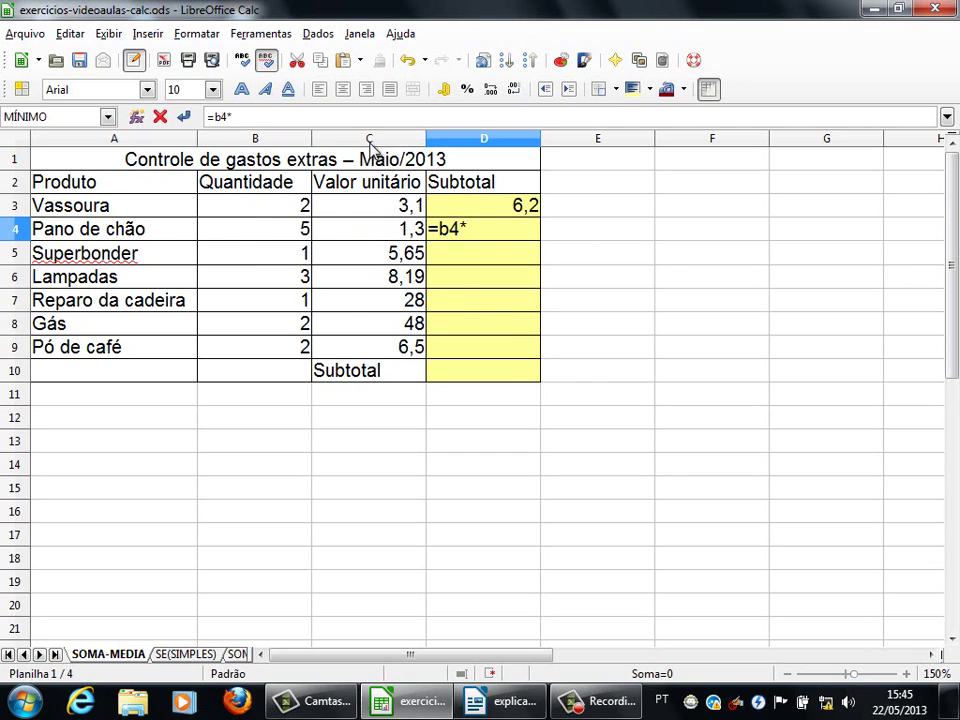
text(c4)
key(Return)
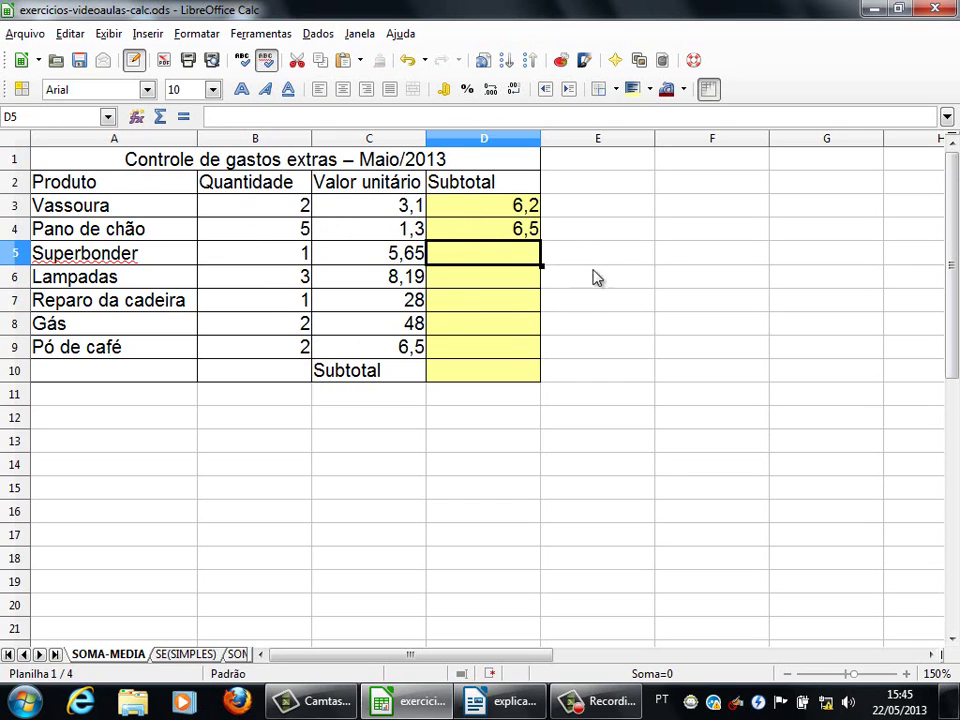
click(516, 237)
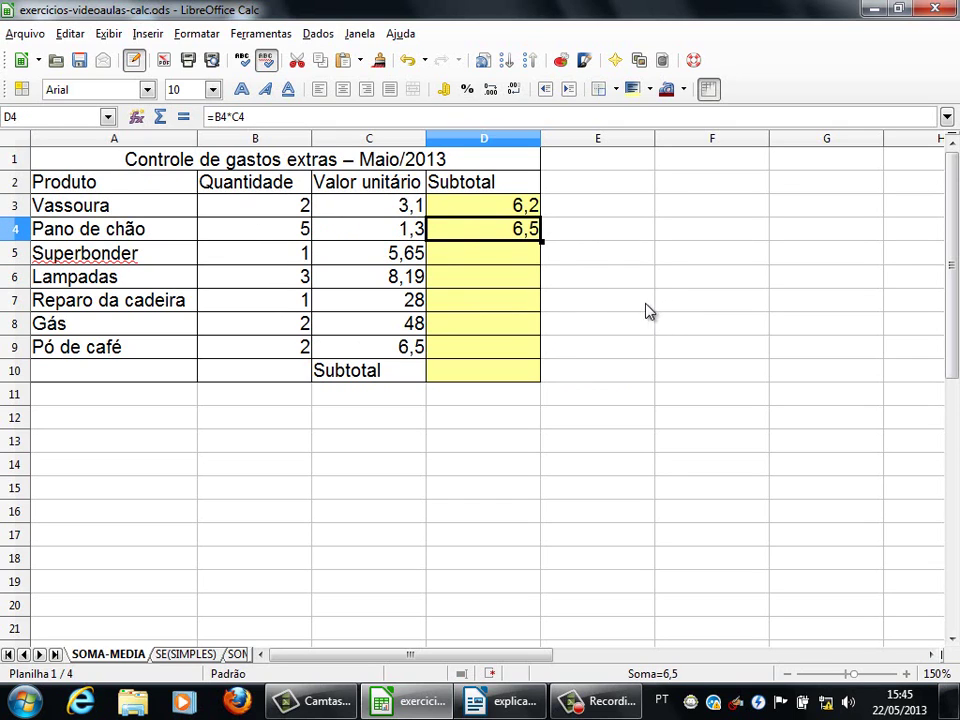
Examine the empty Subtotal cells D5 to D9 and the formula in D4 above them.
click(521, 258)
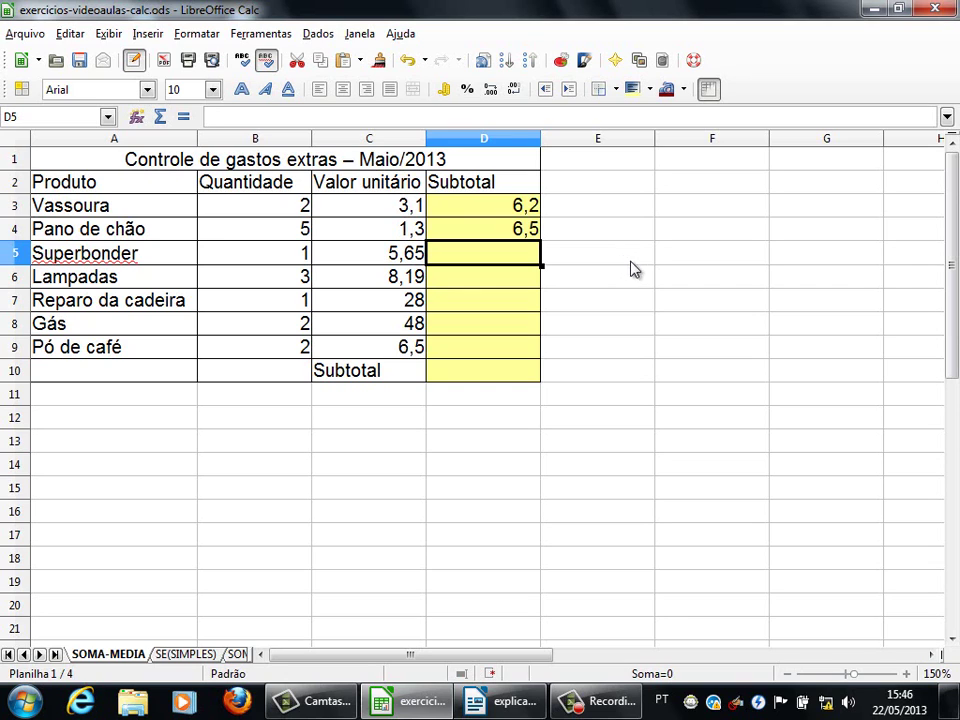
click(583, 231)
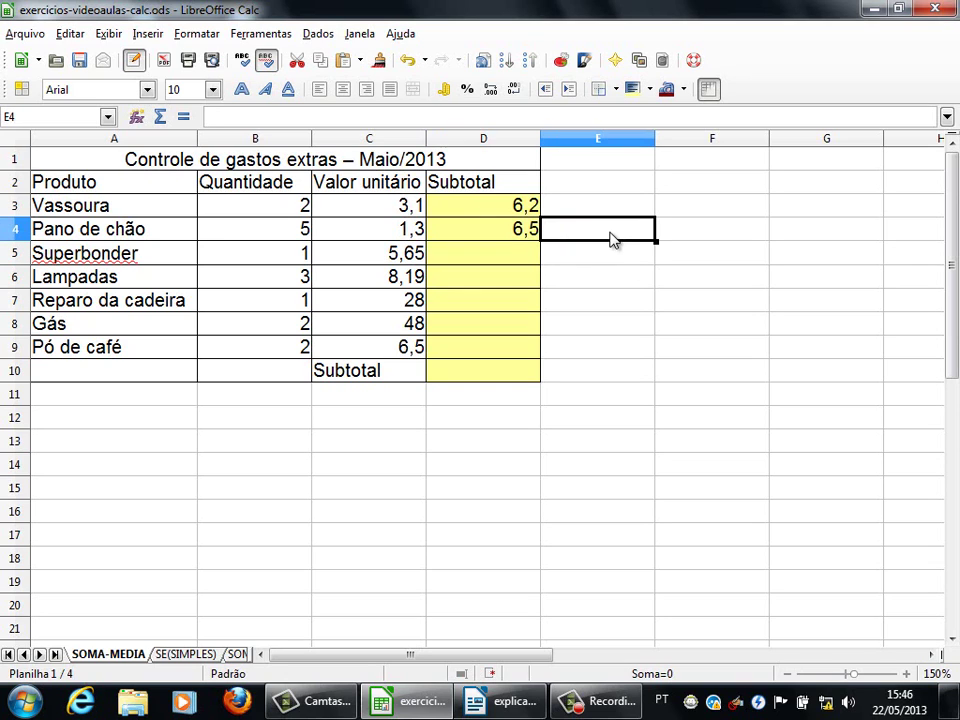
click(492, 254)
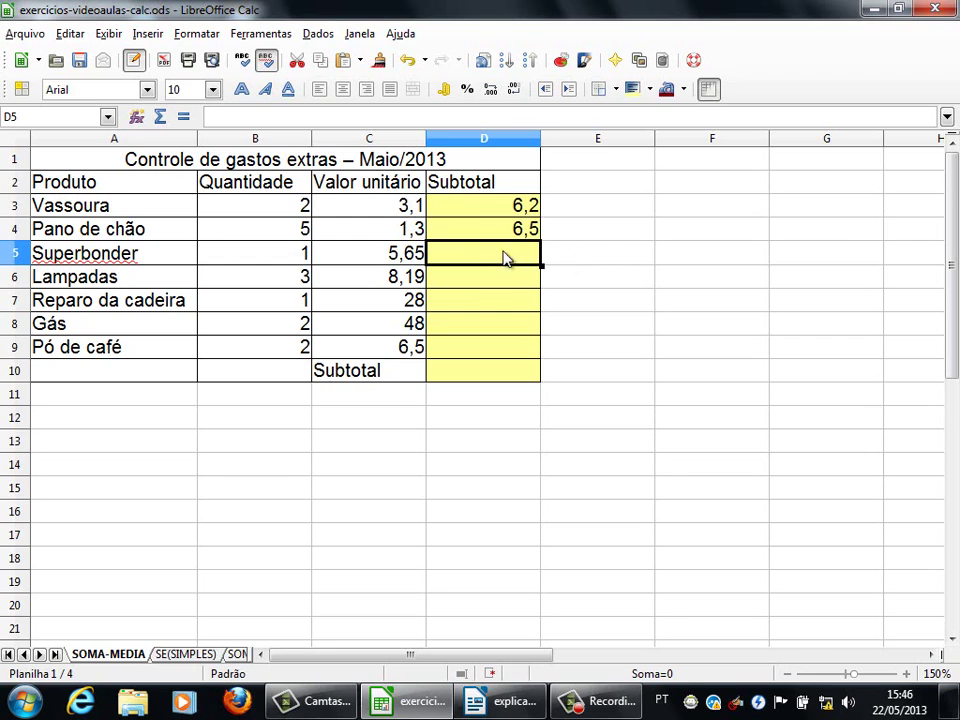
click(471, 282)
click(474, 308)
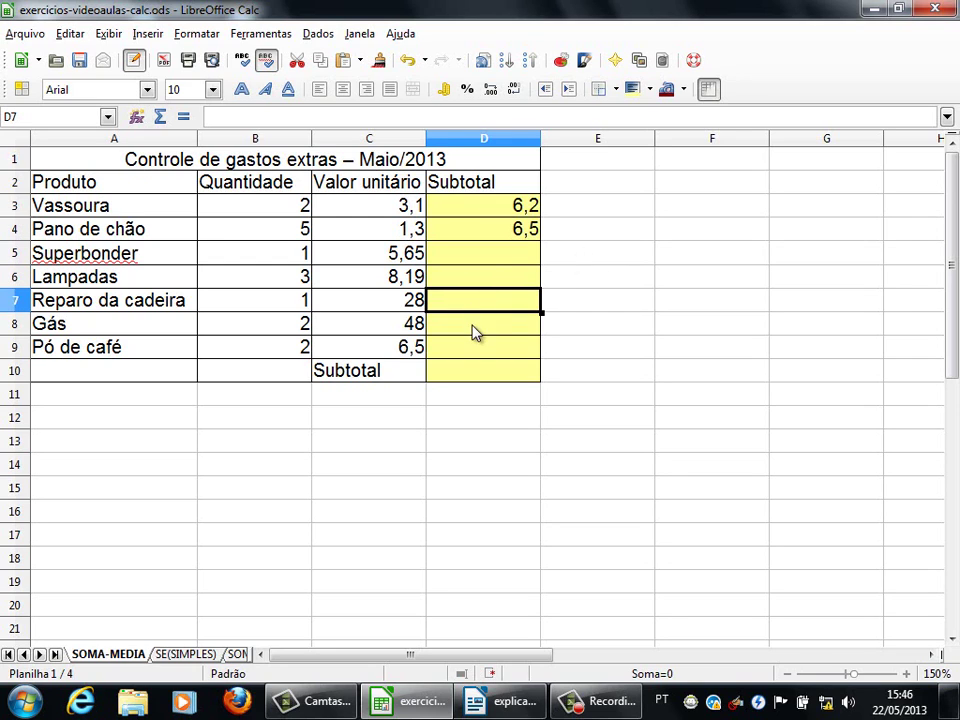
click(472, 326)
click(472, 352)
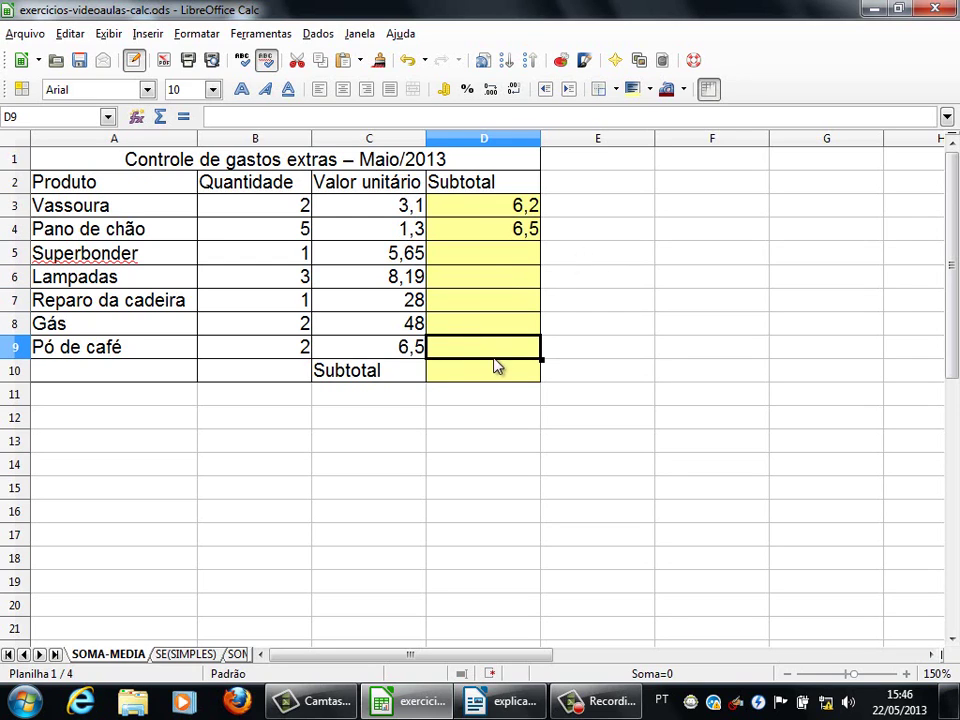
click(521, 257)
drag(514, 253, 508, 354)
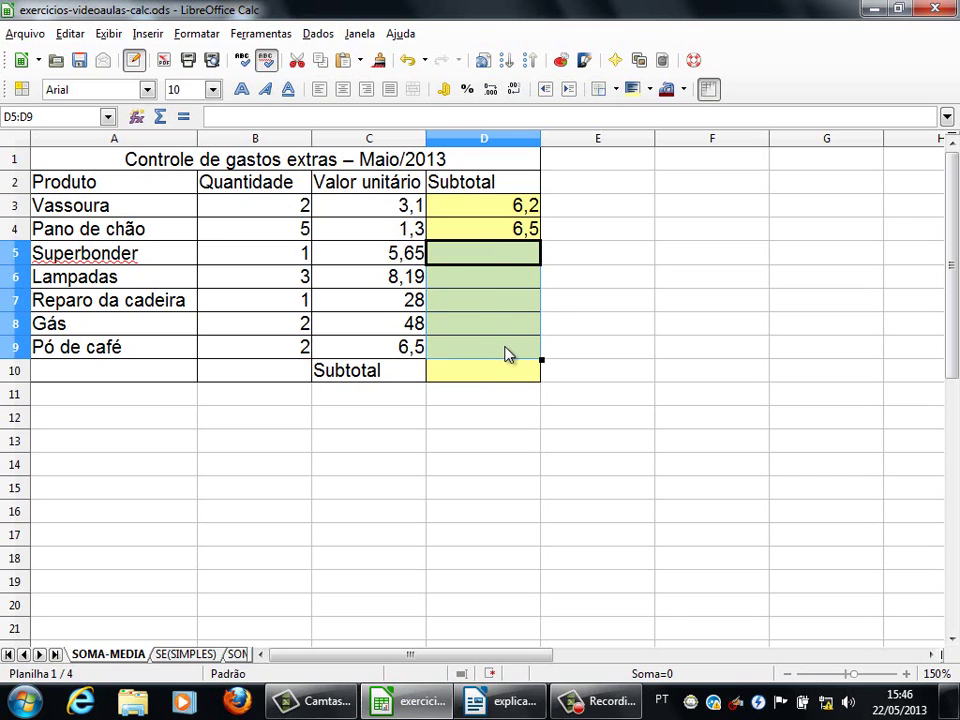
click(585, 236)
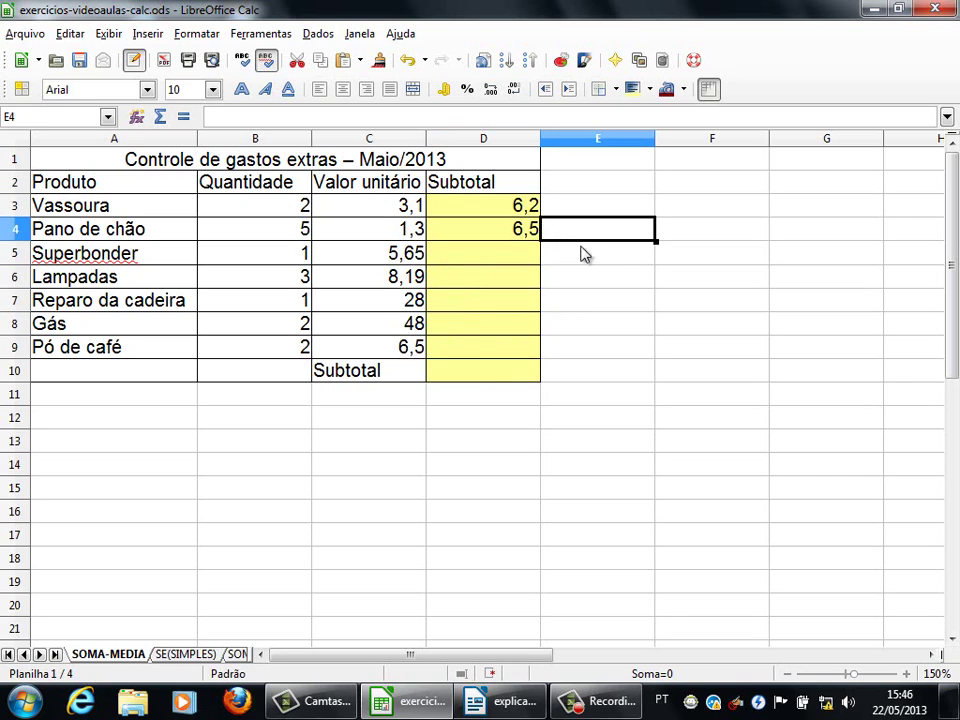
click(503, 235)
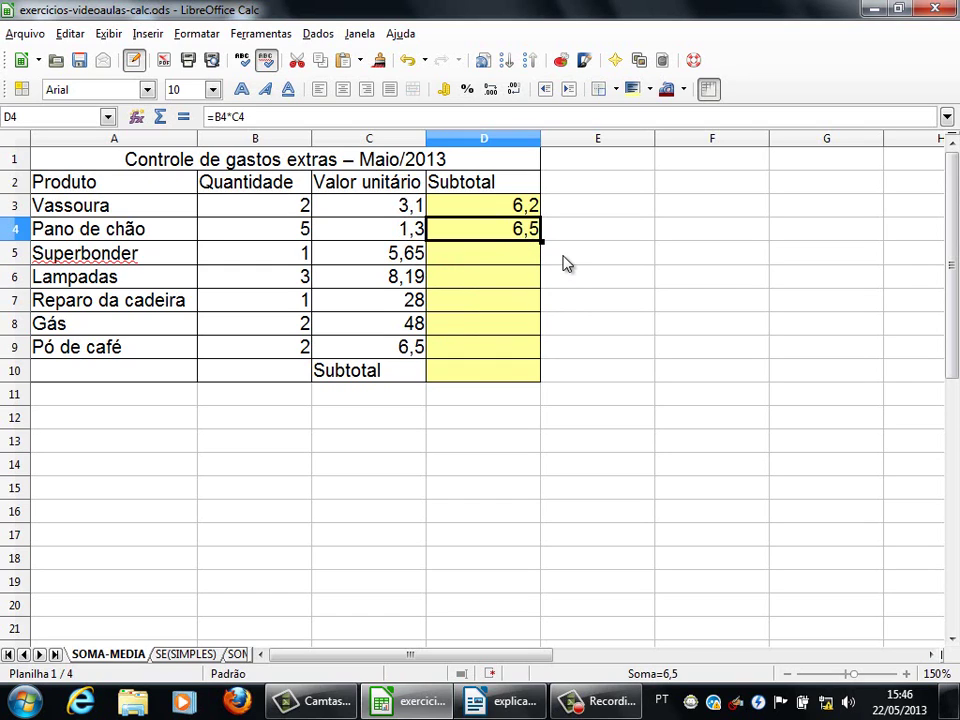
Review the empty Subtotal cells D5 and D6 and the cell references inside the D4 formula.
click(490, 259)
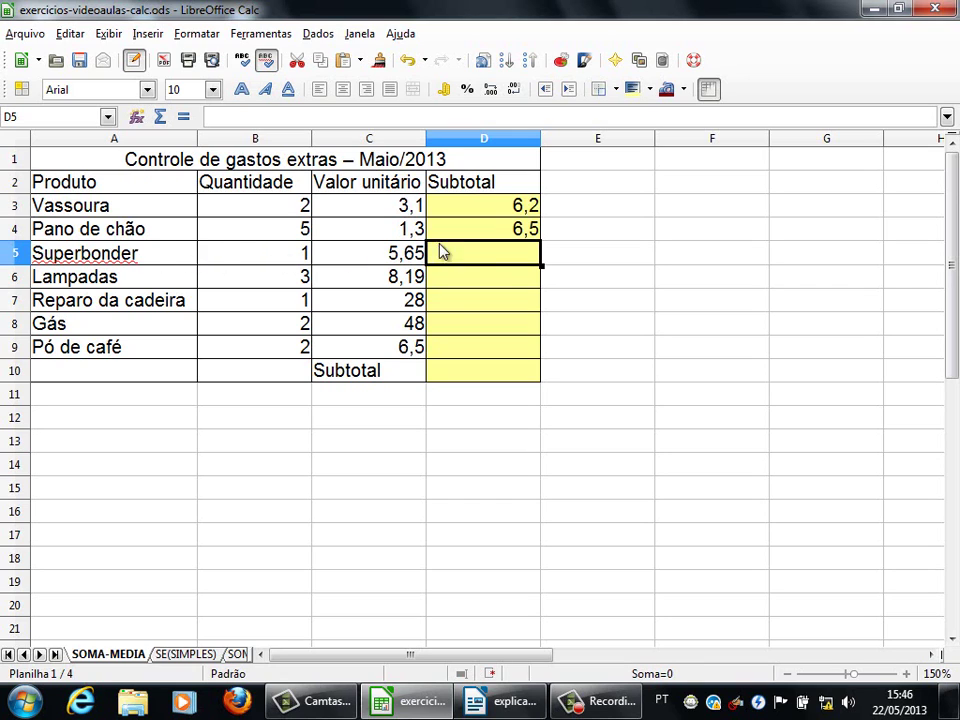
click(467, 286)
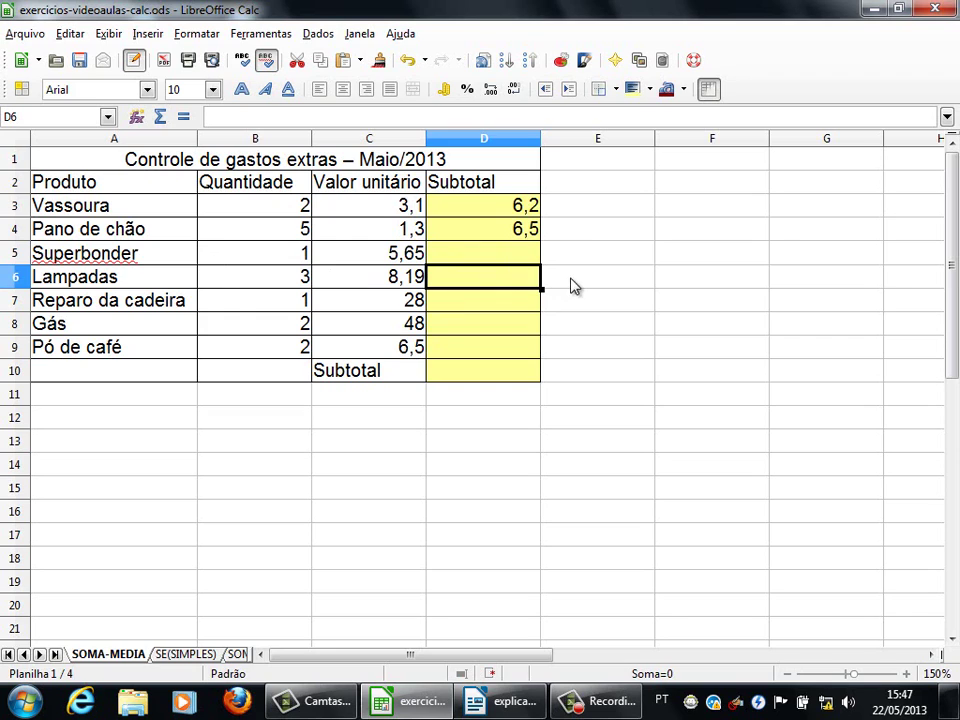
click(506, 258)
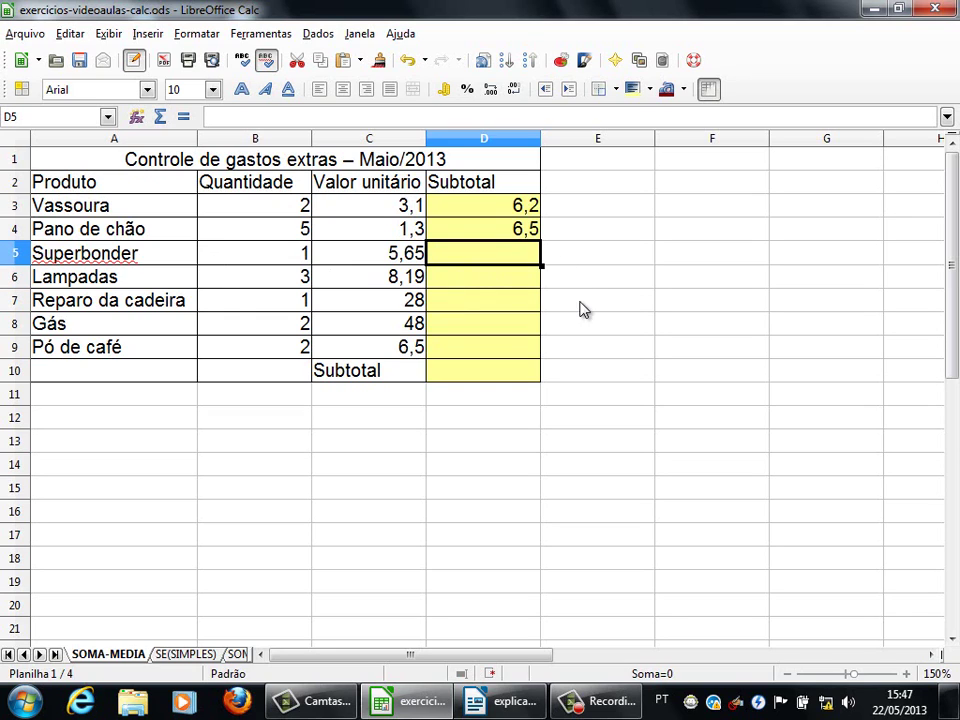
double_click(514, 228)
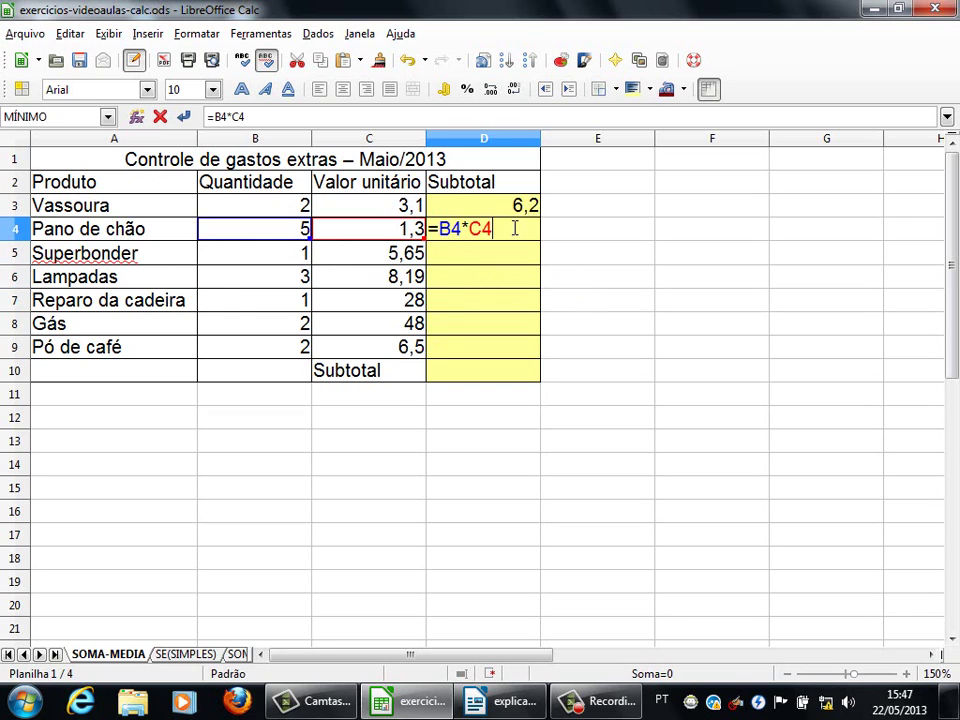
drag(439, 229, 495, 229)
click(441, 228)
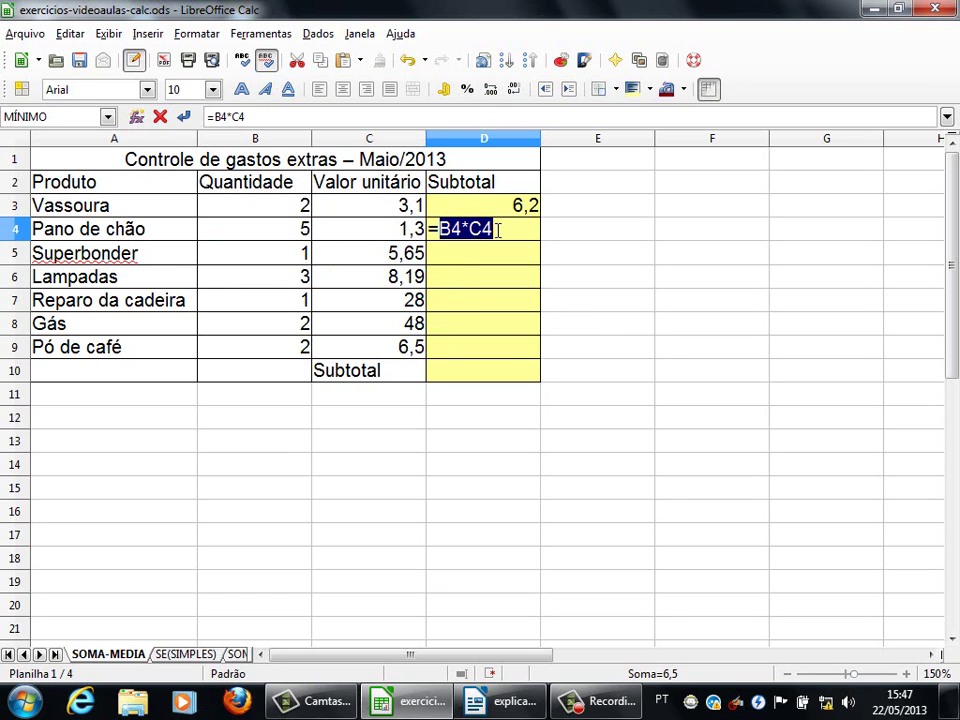
key(Return)
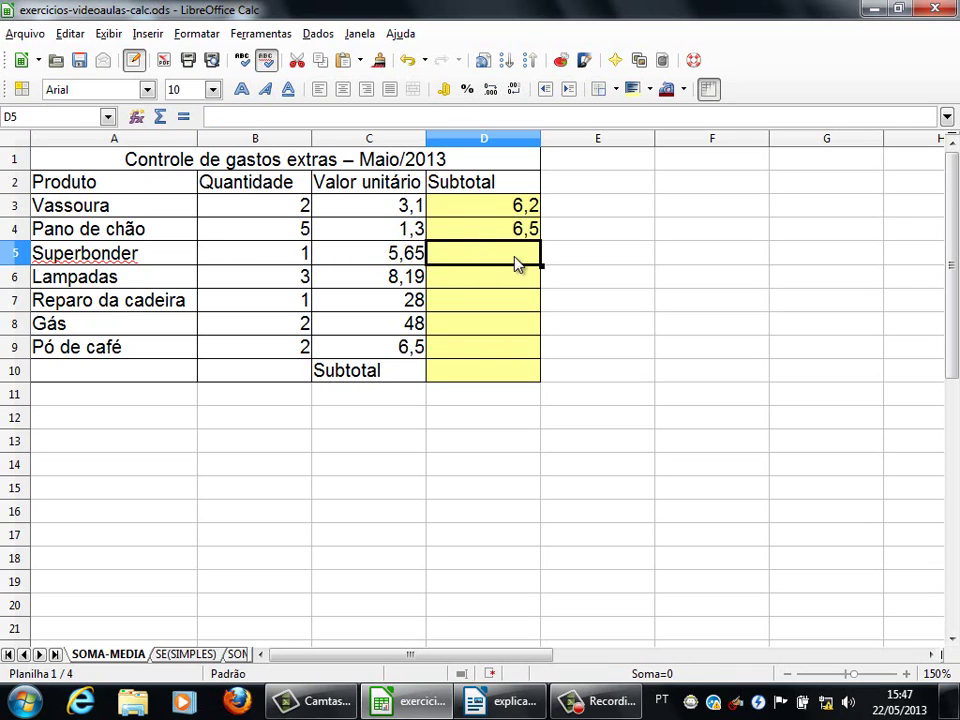
Fill the D4 formula down through D9 to calculate the remaining product subtotals.
click(501, 235)
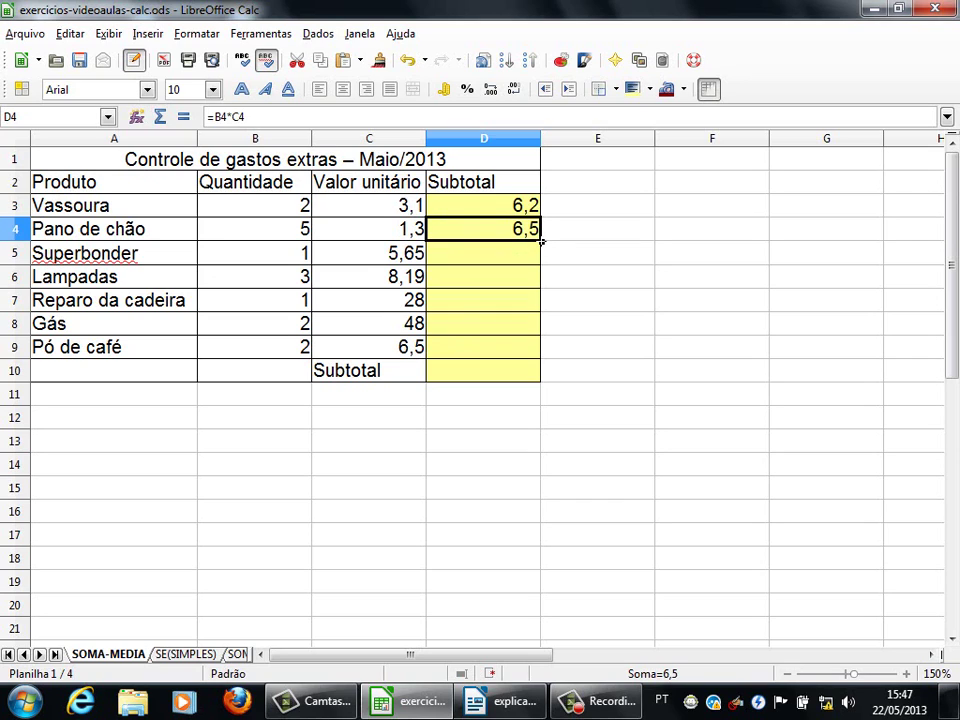
drag(541, 241, 545, 277)
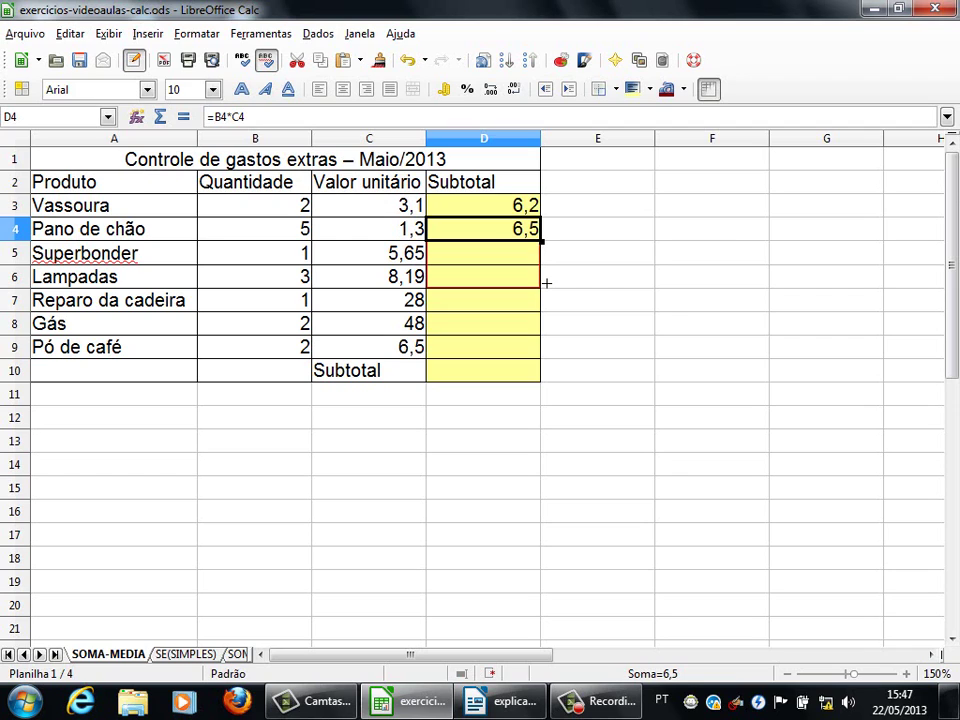
drag(547, 298, 535, 360)
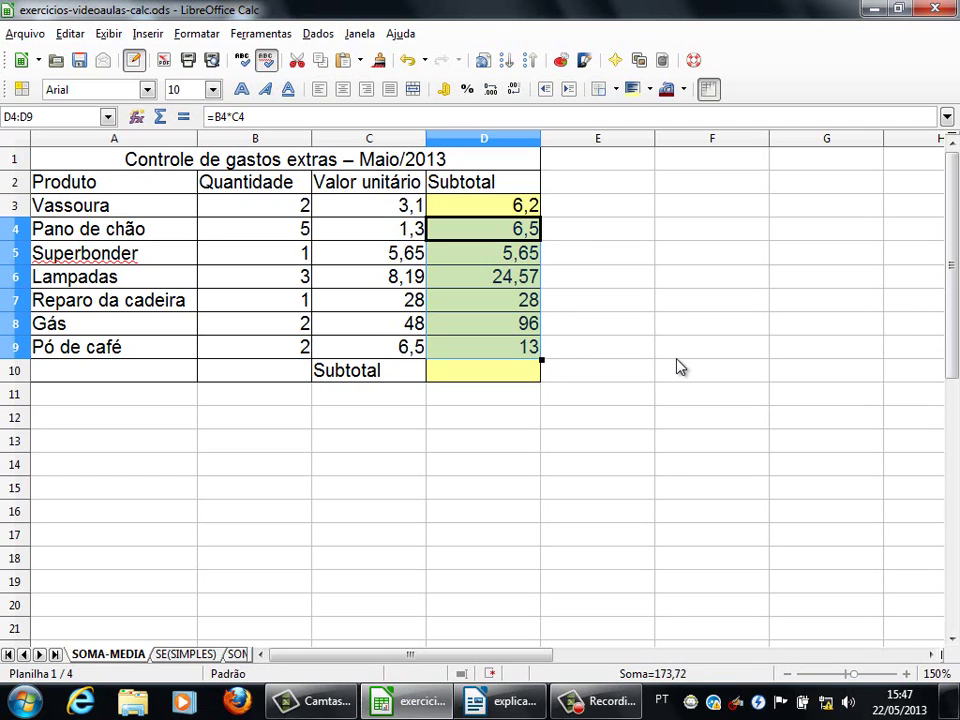
click(582, 280)
click(563, 255)
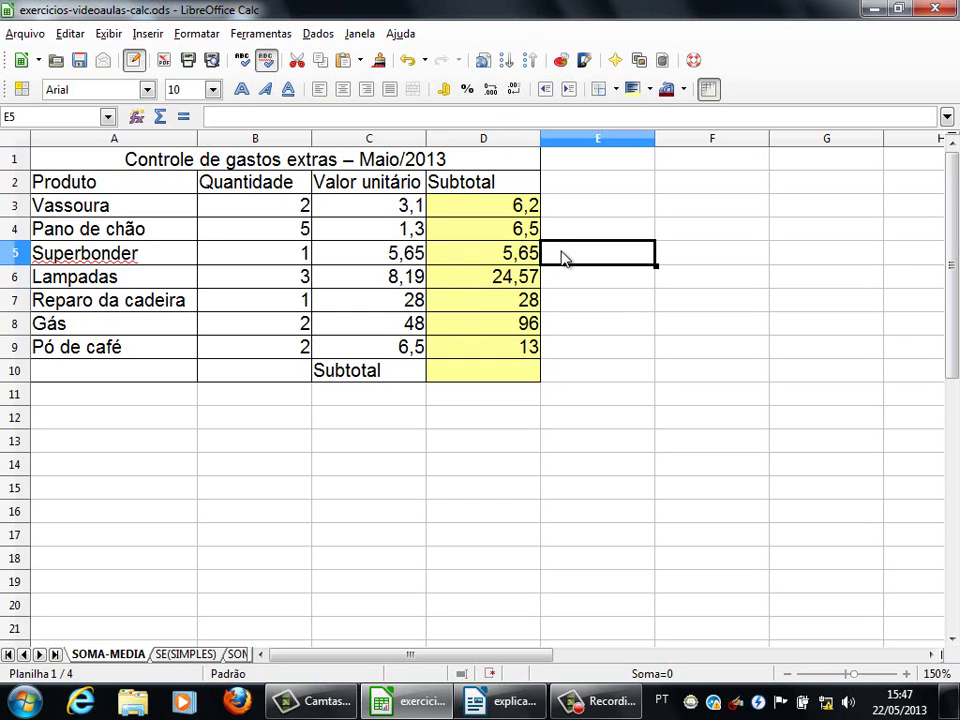
Compare the copied formula in D5 with the original formula in D4.
click(489, 255)
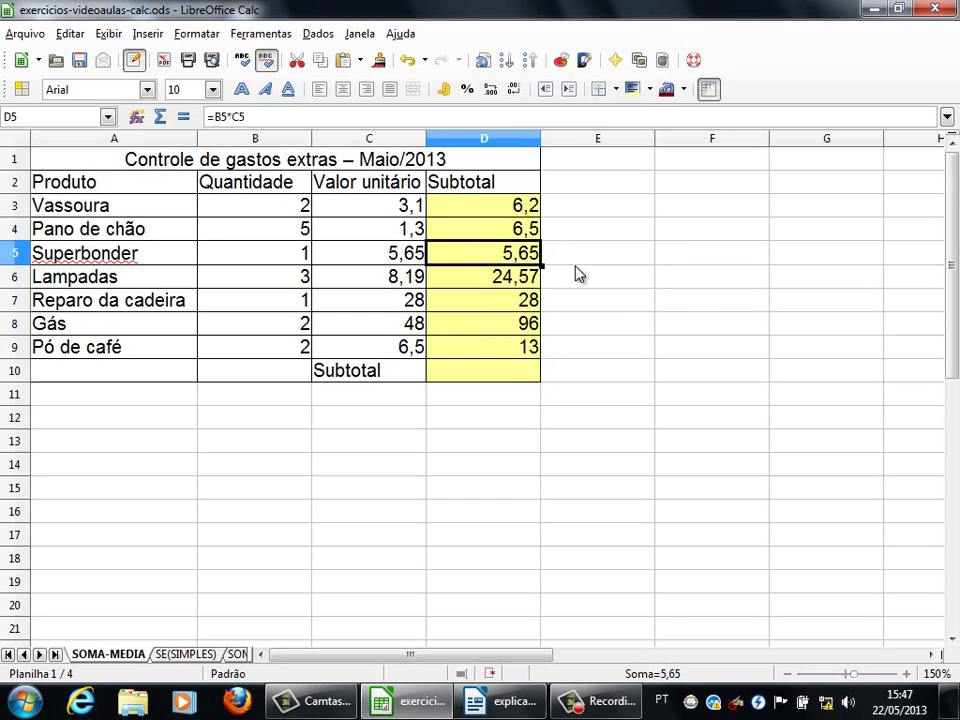
click(521, 233)
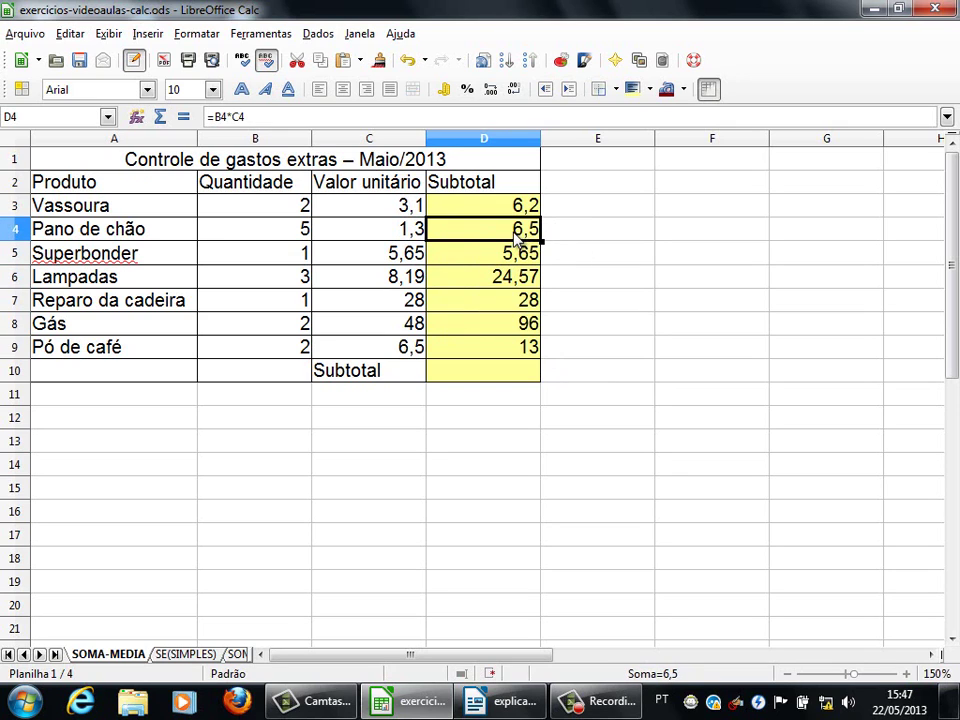
double_click(514, 231)
triple_click(483, 231)
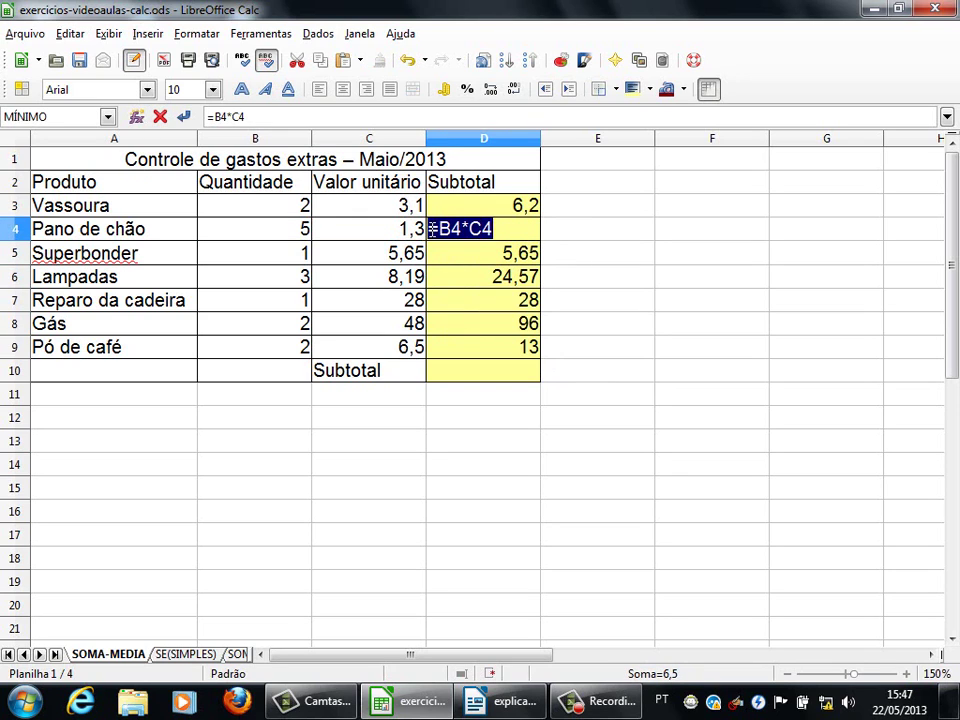
key(Return)
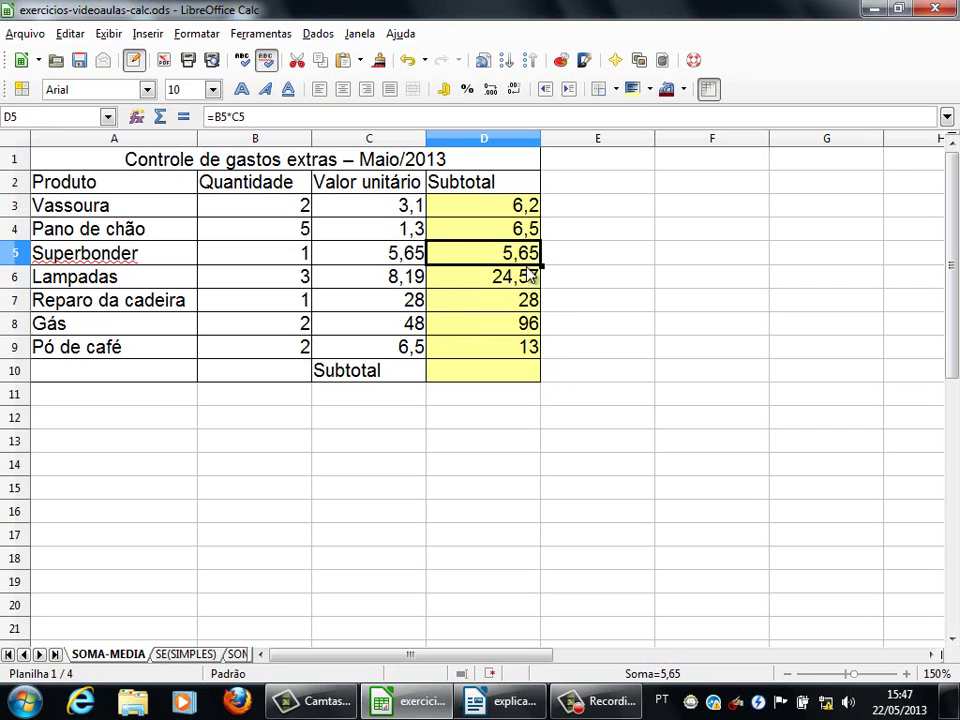
Clear the contents of the Subtotal cells D5:D9.
drag(540, 263, 523, 360)
key(Delete)
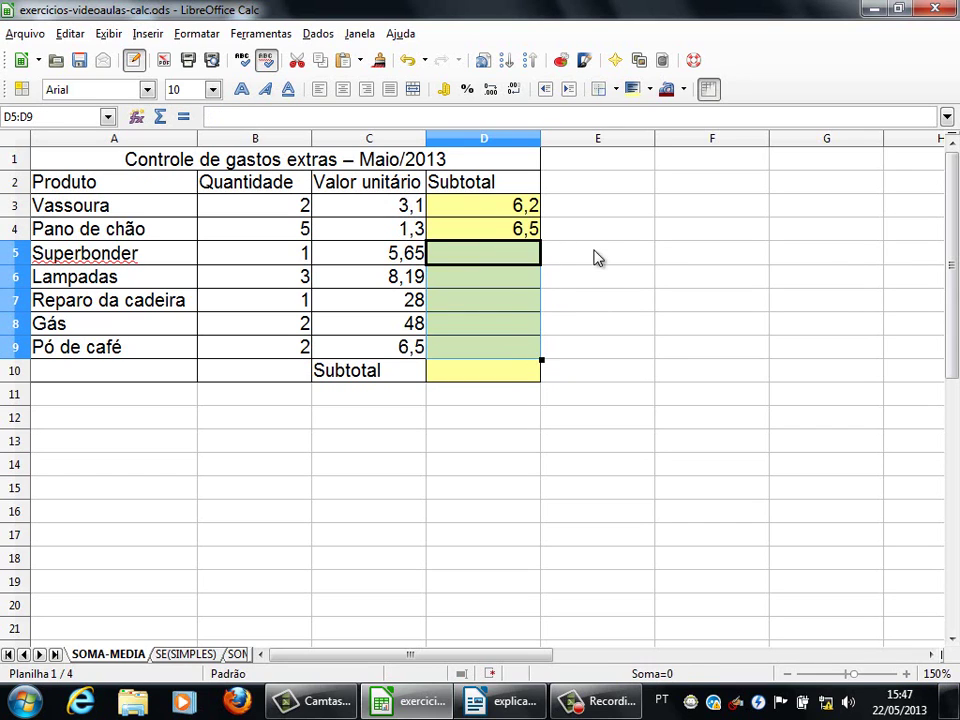
click(560, 232)
double_click(508, 230)
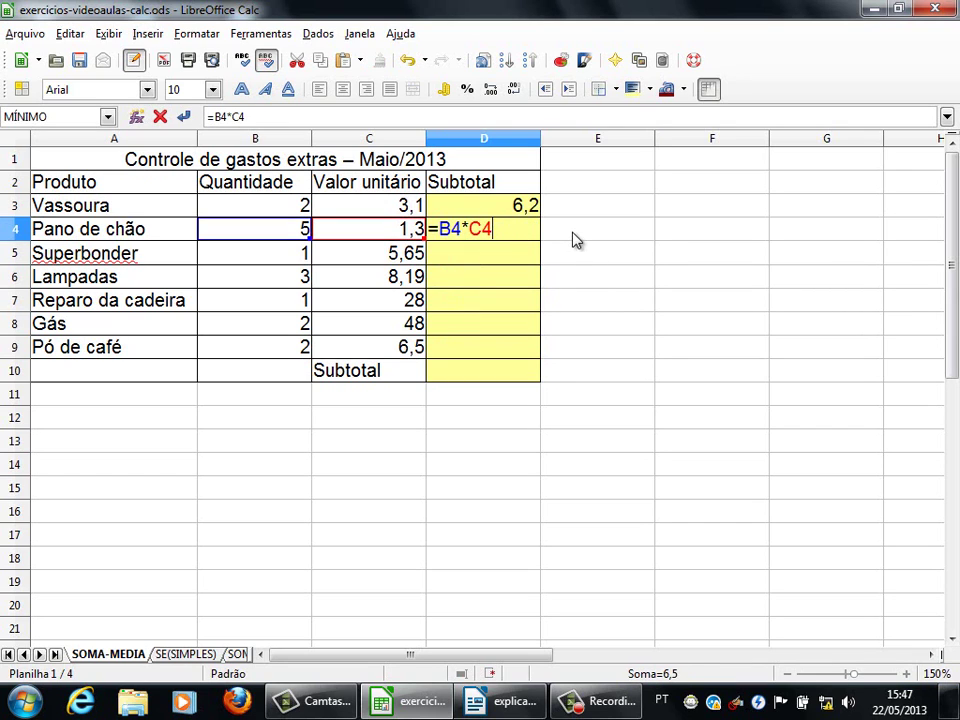
click(600, 238)
text(E)
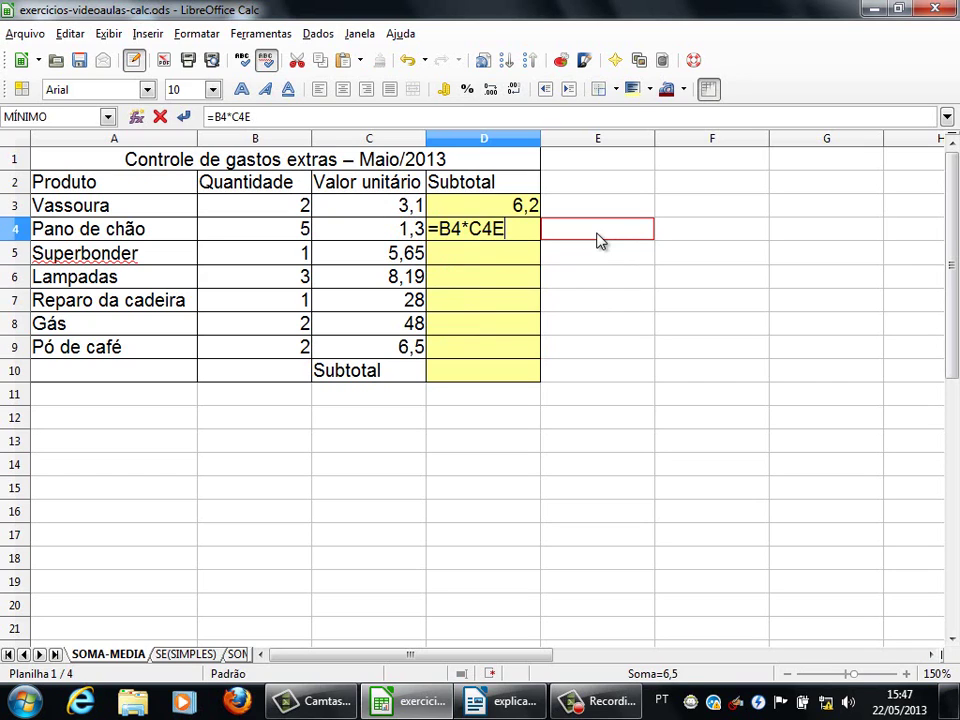
key(Return)
click(527, 233)
double_click(528, 231)
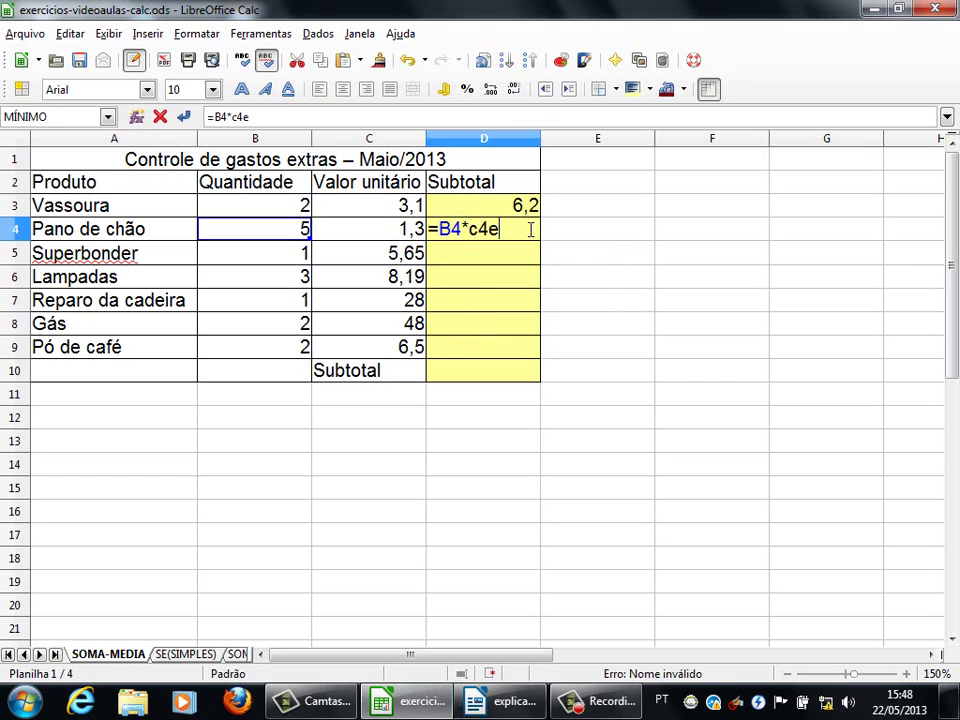
key(BackSpace)
key(Return)
Write b4*c4 as plain text in E4, beside the Pano de chão subtotal.
click(600, 237)
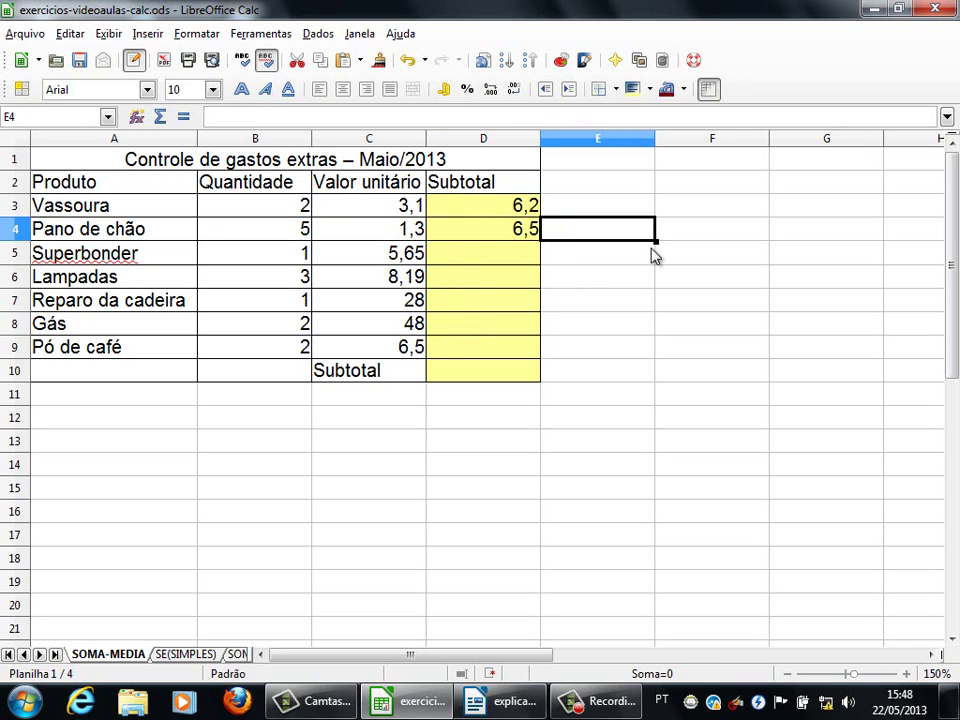
text(b4*)
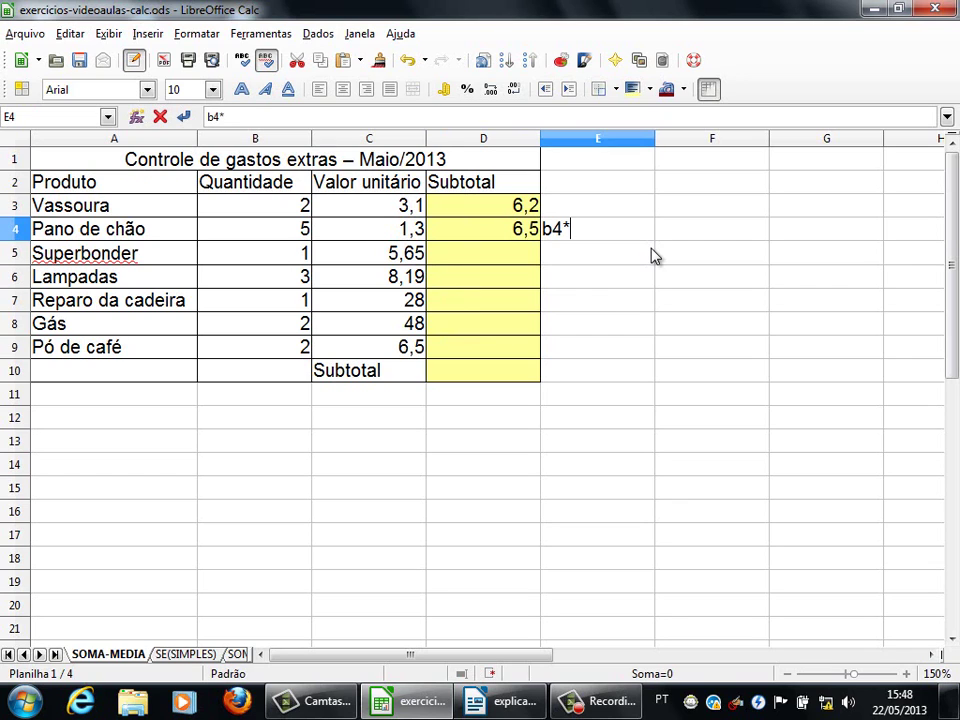
text(c4)
key(Return)
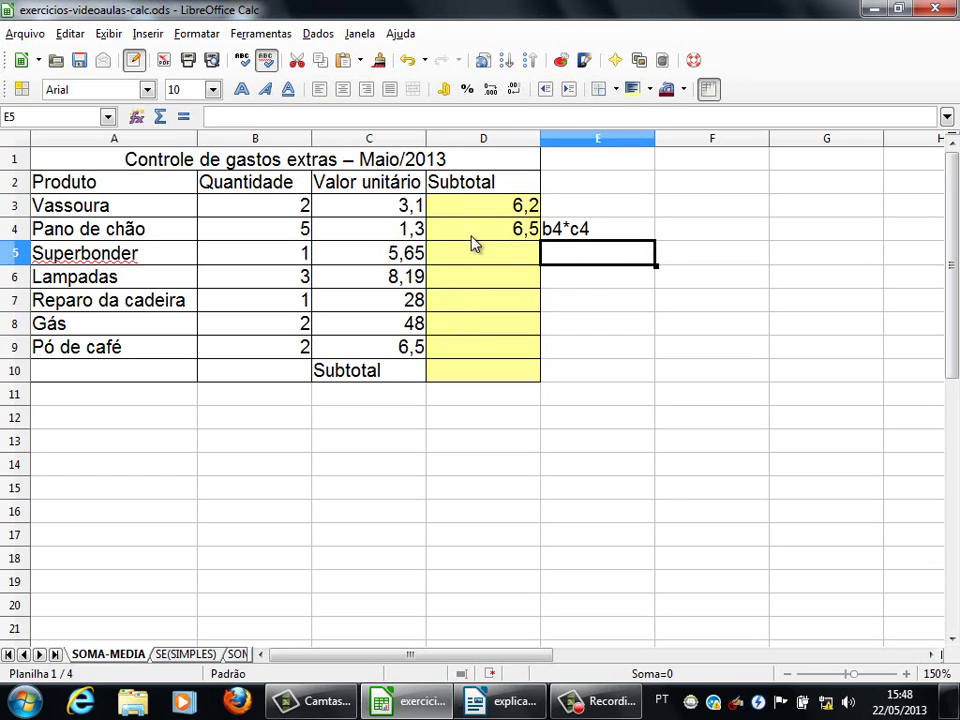
Examine D4 alongside the b4*c4 text in E4, highlighting the row number of the first reference.
click(510, 239)
click(528, 255)
click(523, 236)
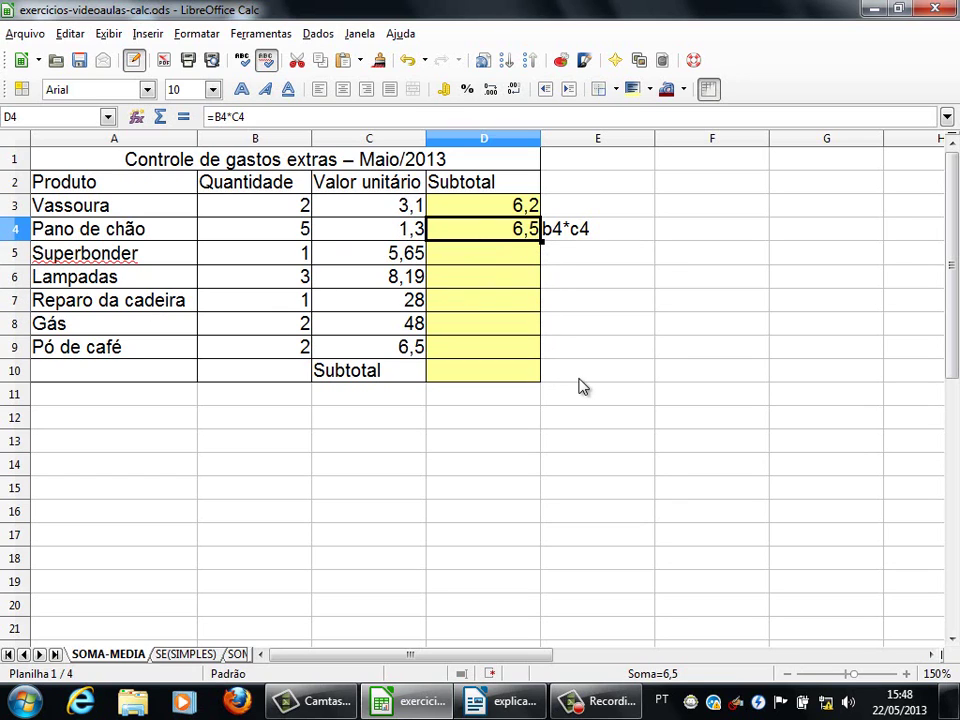
click(559, 232)
drag(554, 230, 565, 230)
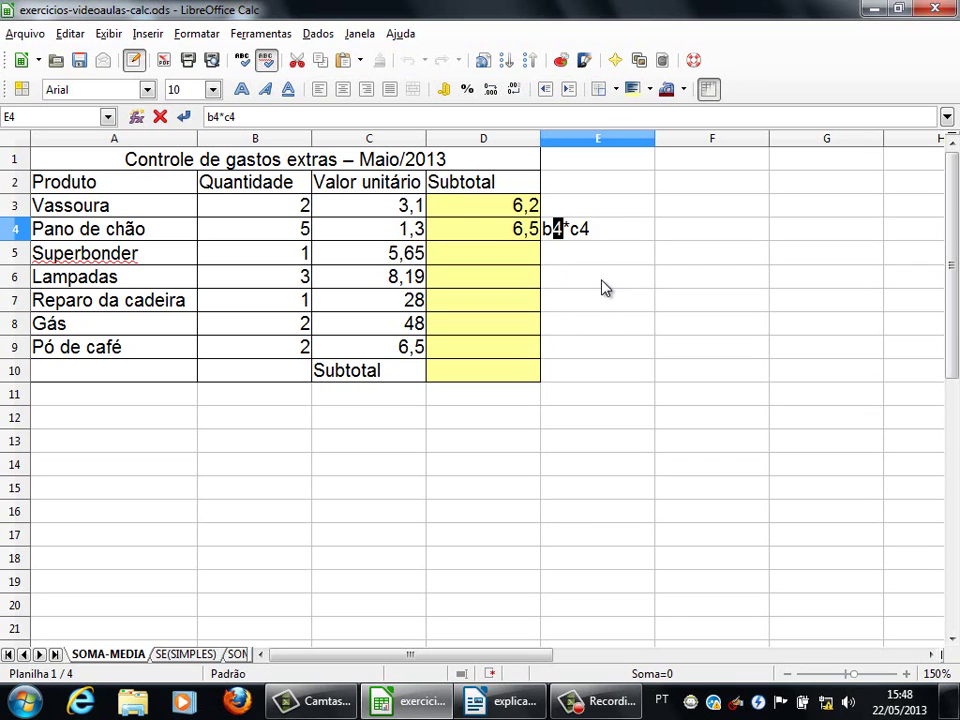
key(Return)
Fill the D4 formula down through D9 and delete the b4*c4 text from E4.
click(532, 234)
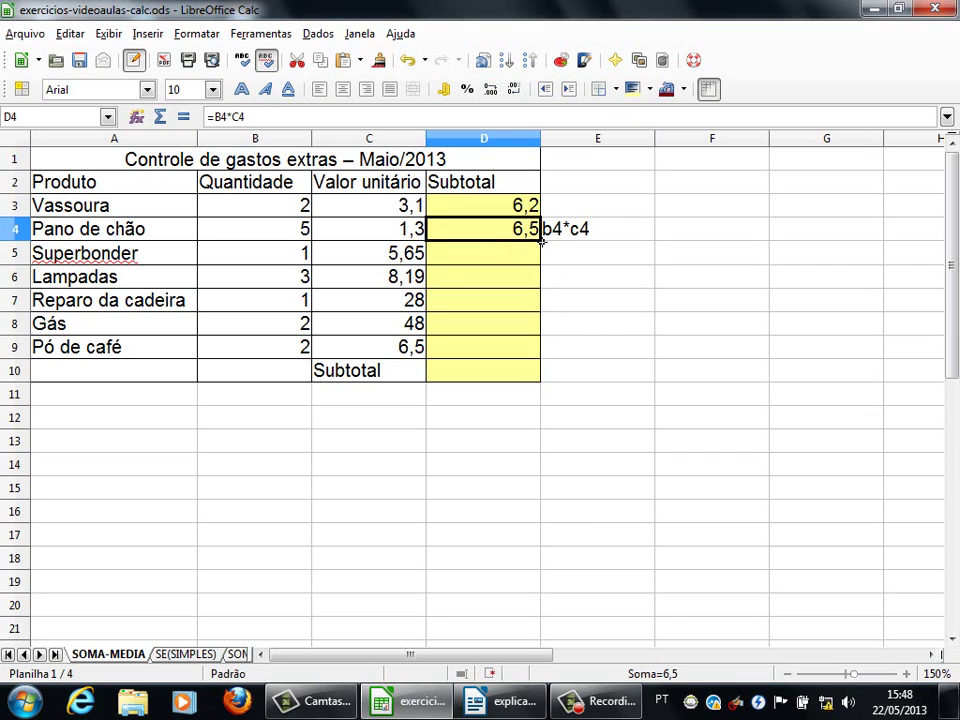
drag(542, 242, 536, 357)
click(587, 238)
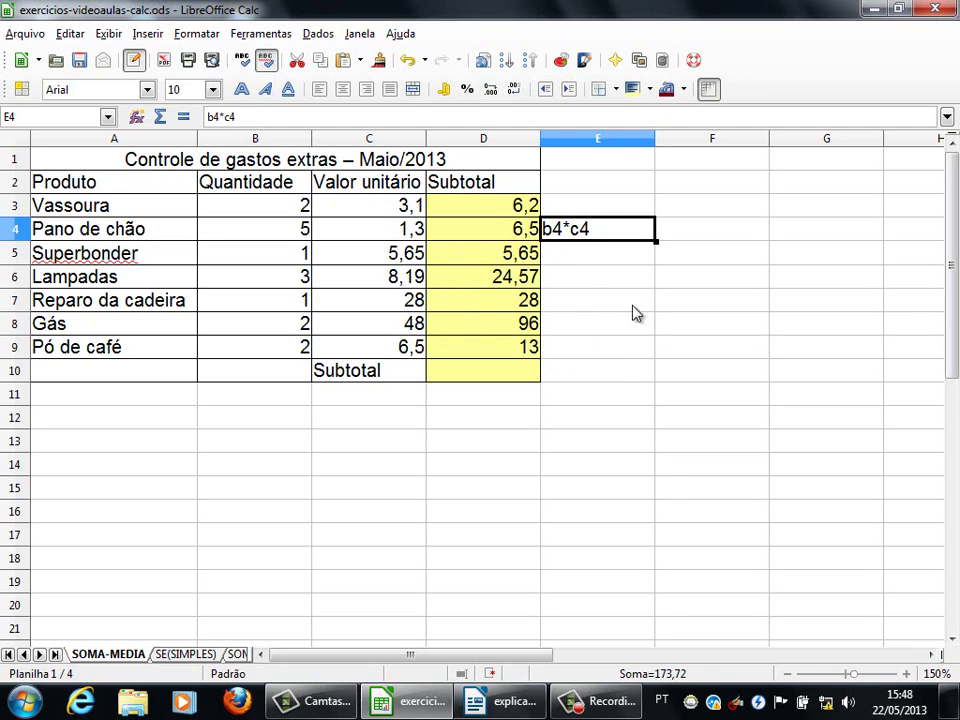
key(Delete)
click(636, 318)
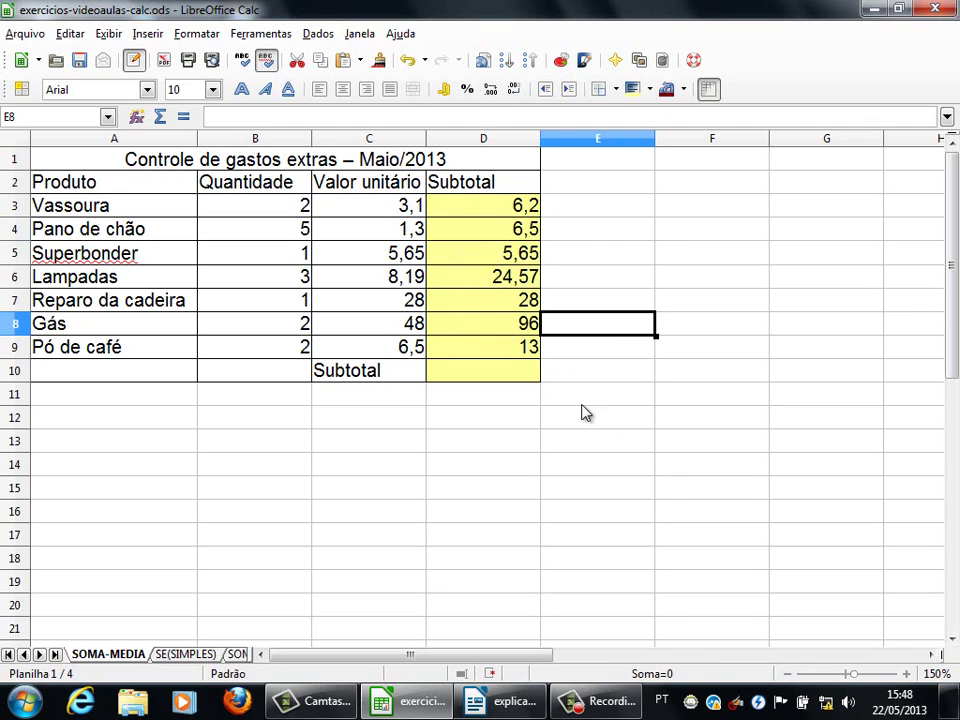
Change the label in C10 to "total".
click(513, 374)
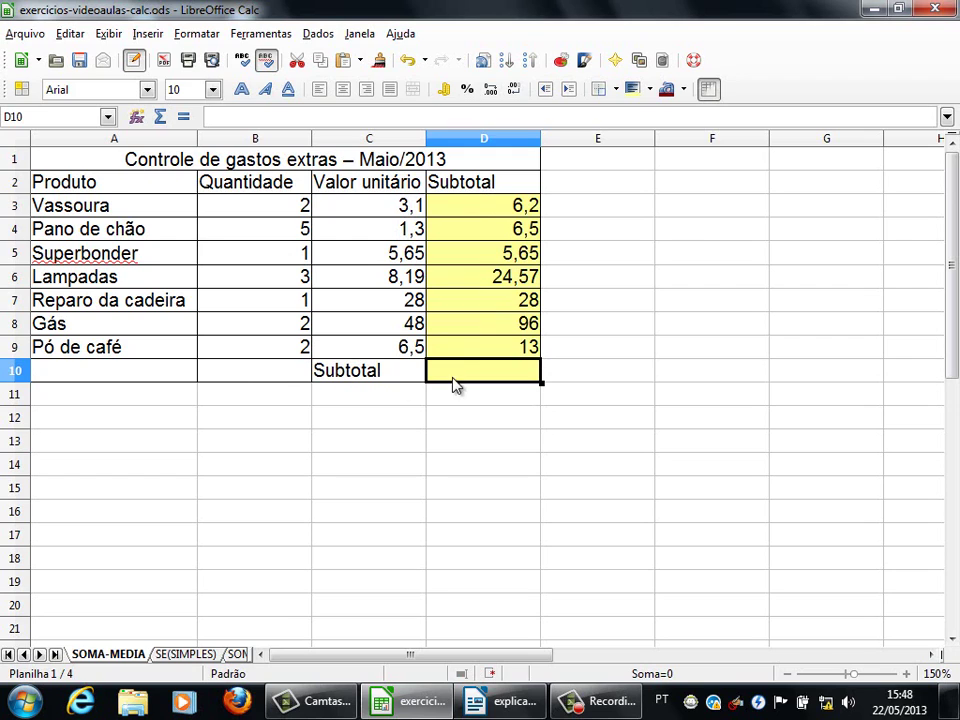
double_click(350, 373)
double_click(347, 371)
click(347, 373)
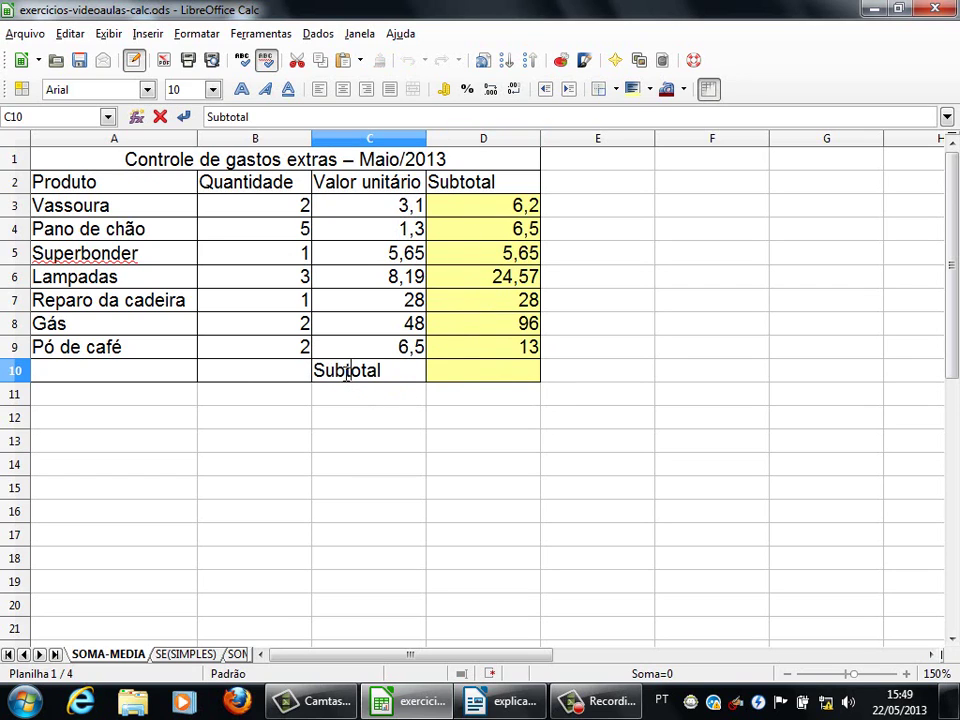
key(BackSpace)
key(BackSpace)
key(BackSpace)
key(Return)
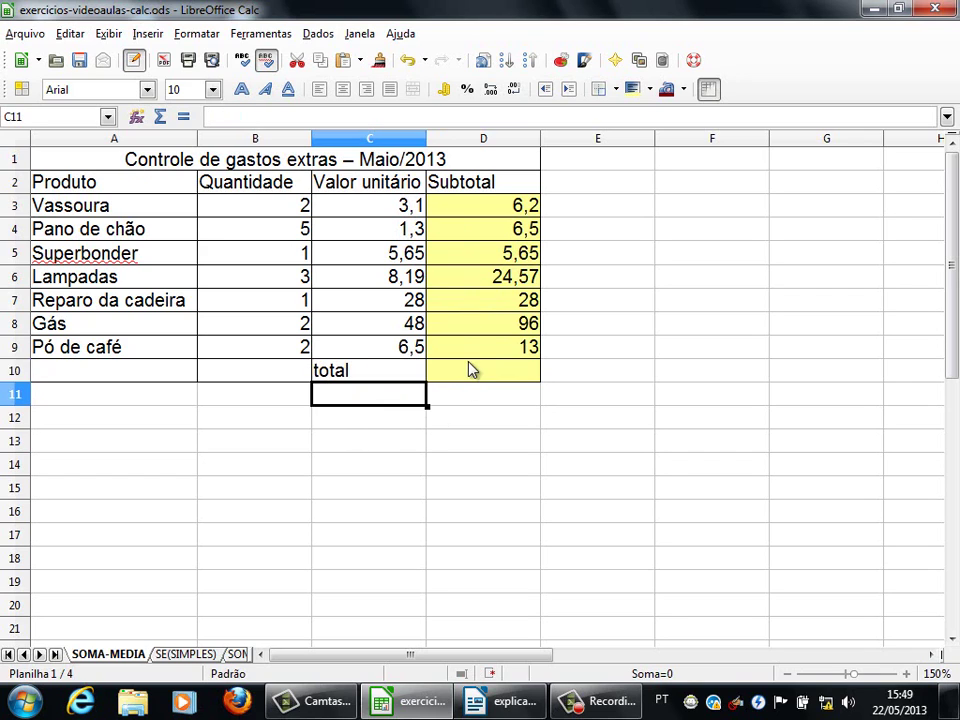
Switch to explicacoes-calc.odt in LibreOffice Writer and review the =soma(a2:d6) example and the general syntax =função(intervalo).
click(471, 369)
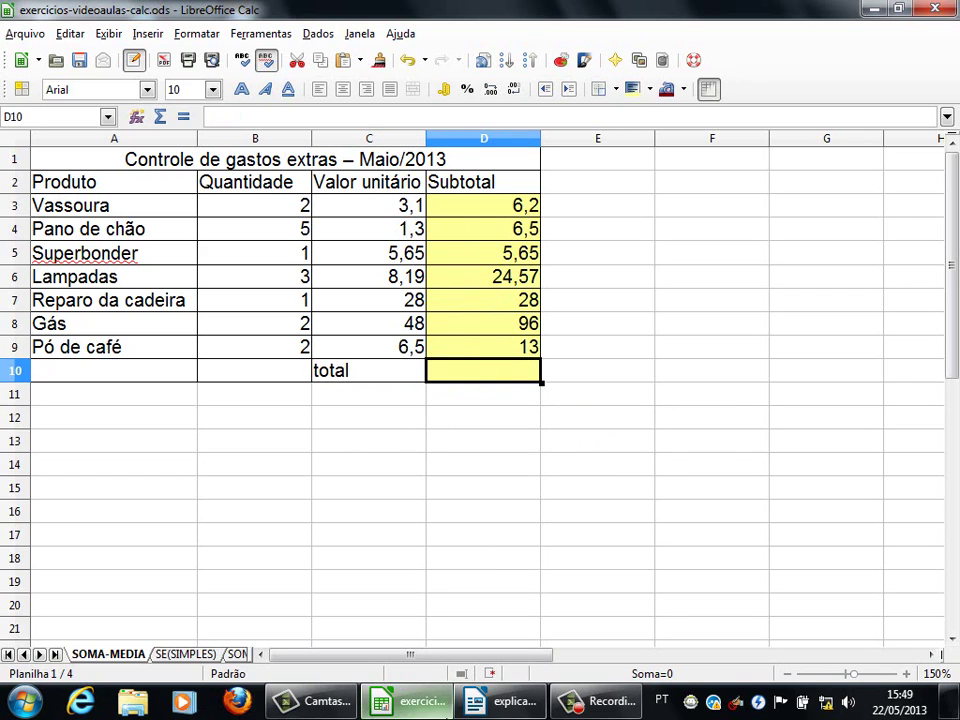
click(525, 705)
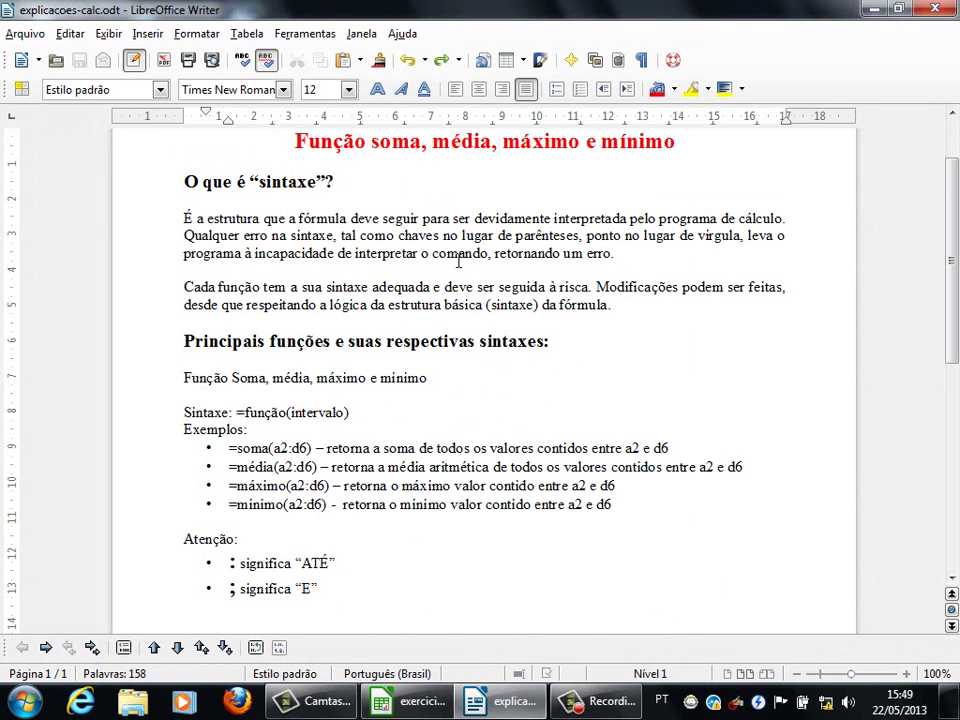
click(425, 411)
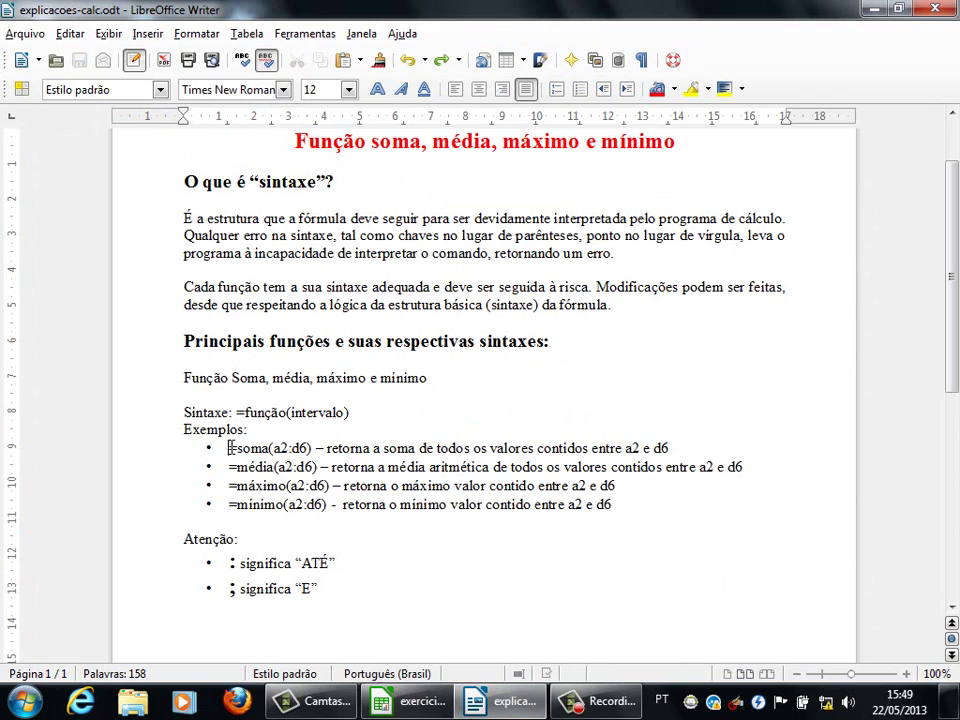
drag(228, 448, 316, 448)
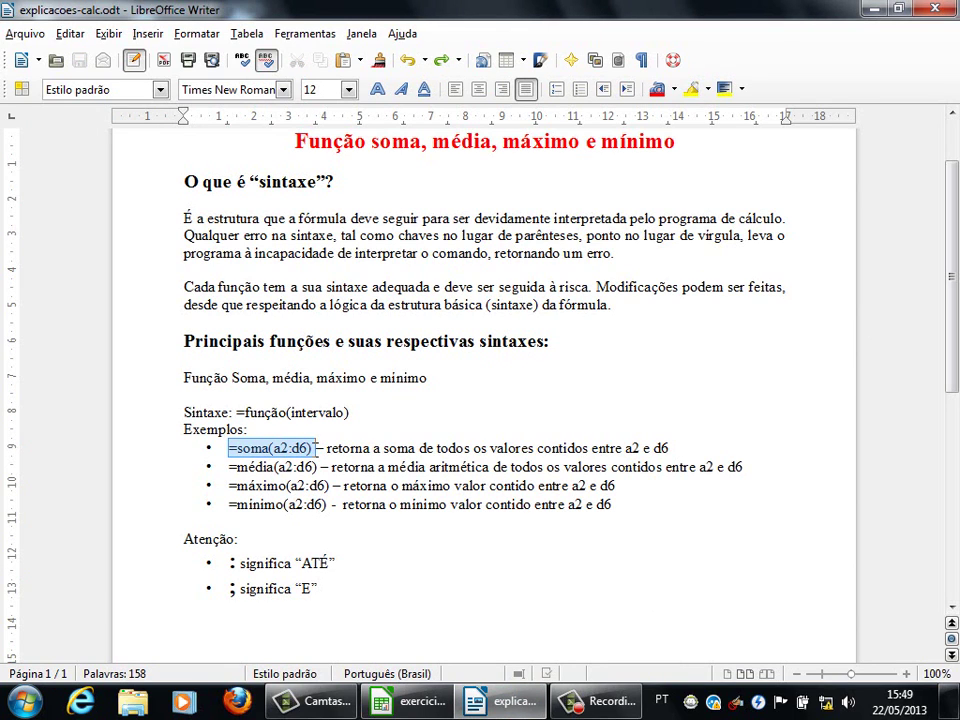
click(237, 411)
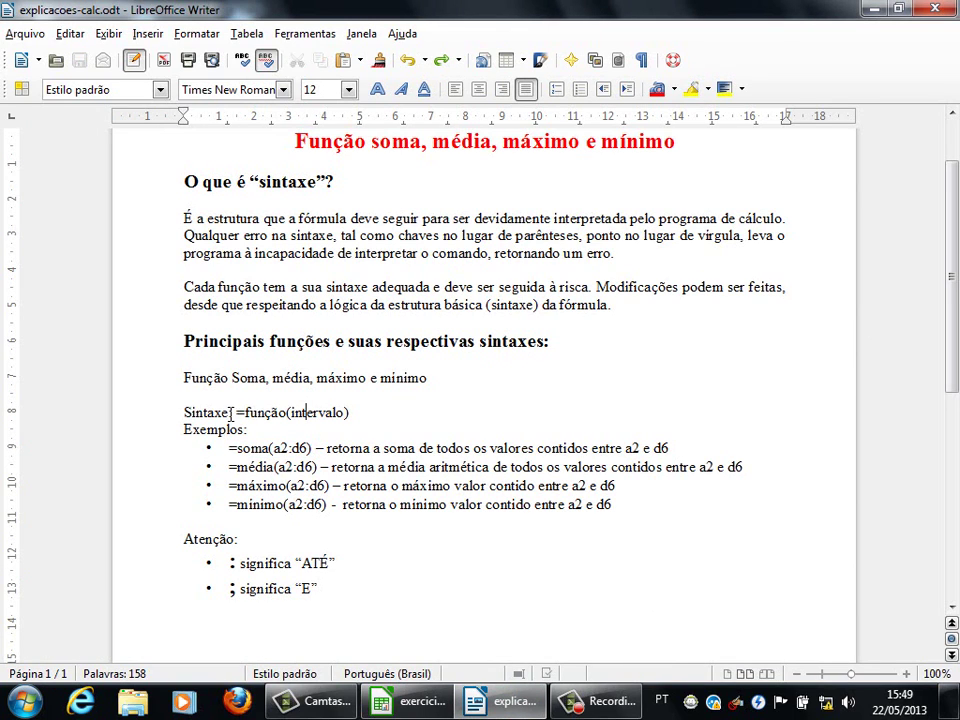
drag(237, 411, 368, 414)
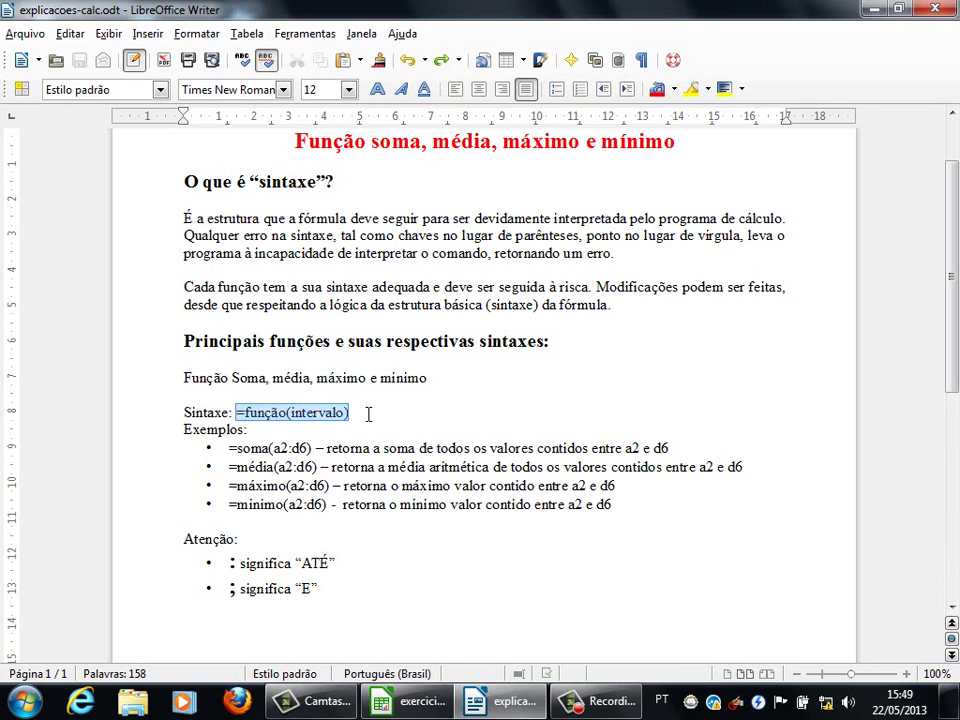
key(Return)
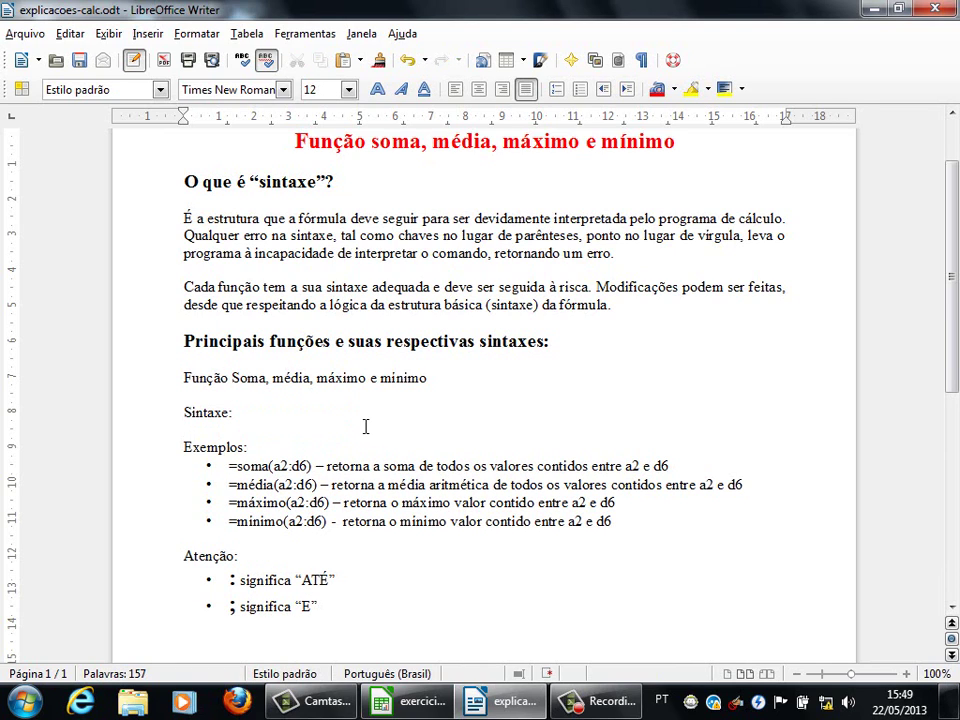
key(ctrl+z)
key(ctrl+z)
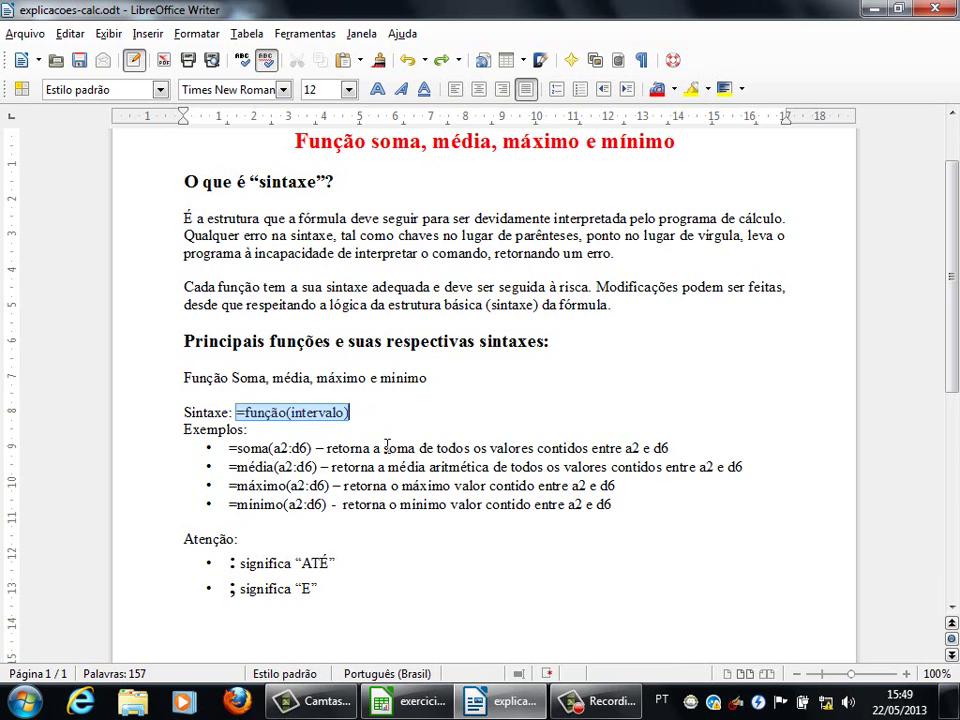
click(425, 466)
Switch to exercicios-videoaulas-calc.ods in LibreOffice Calc and enter the formula =soma(d3:d9) in D10 beside the total label.
click(408, 701)
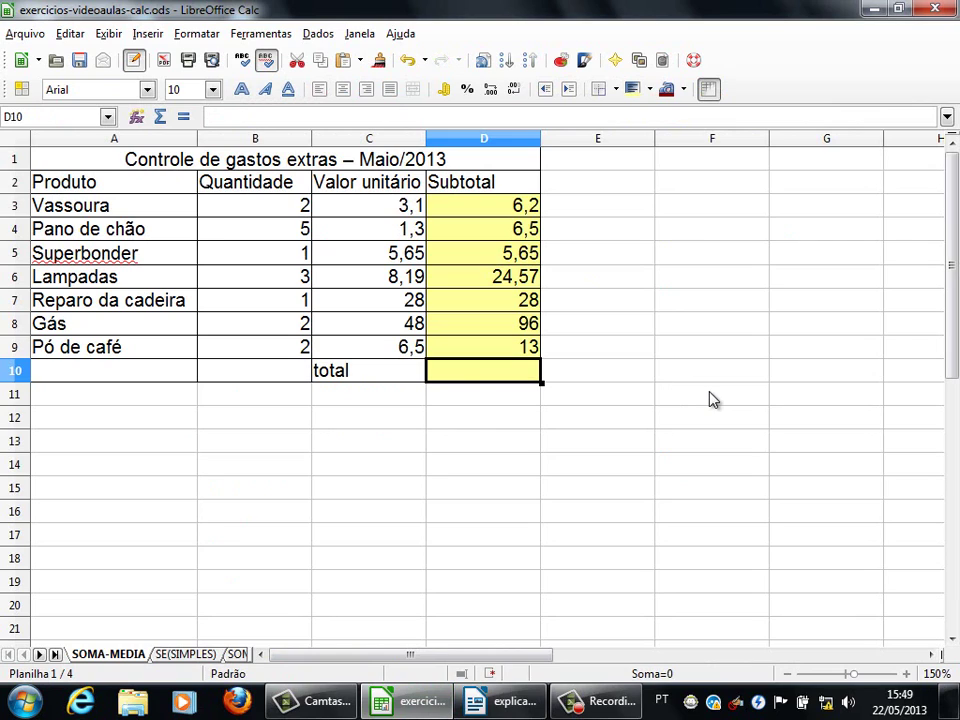
text(=)
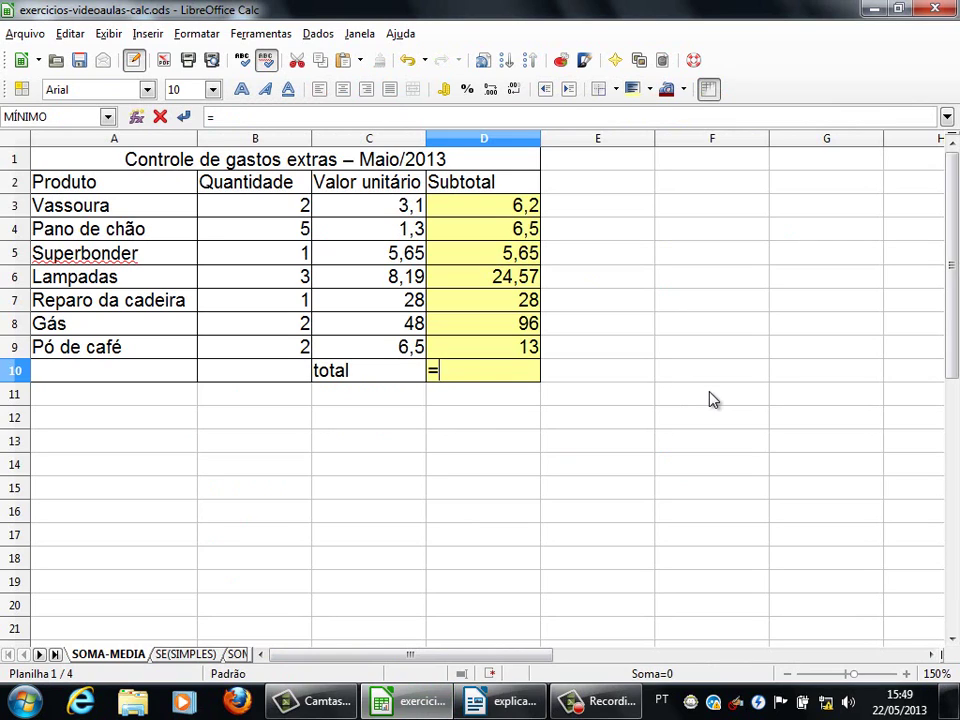
text(soma)
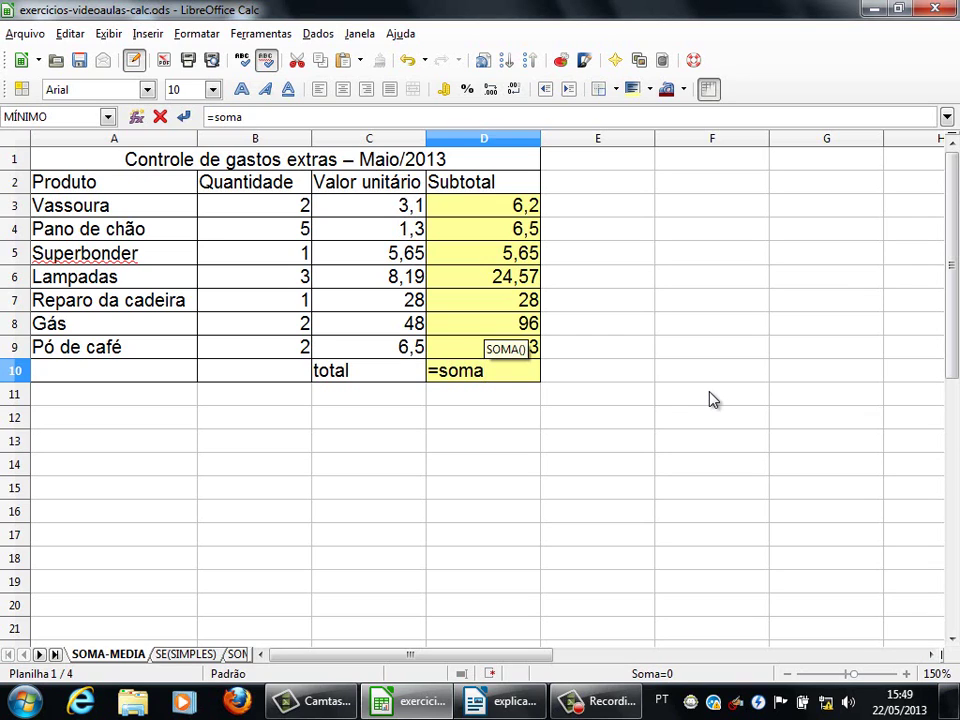
text(()
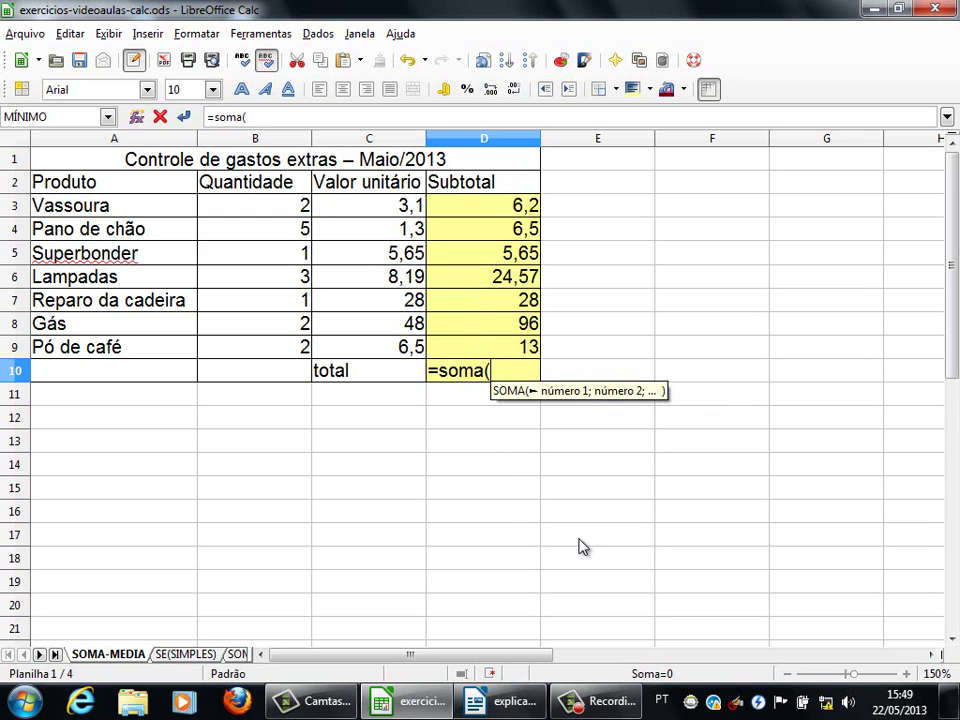
text(d3)
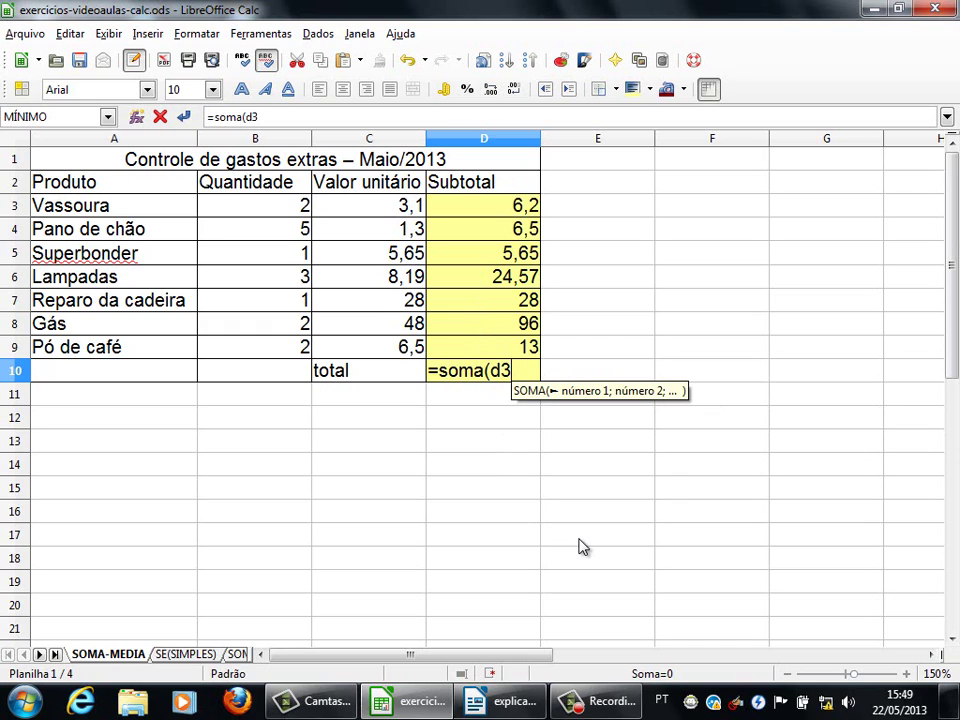
text(:)
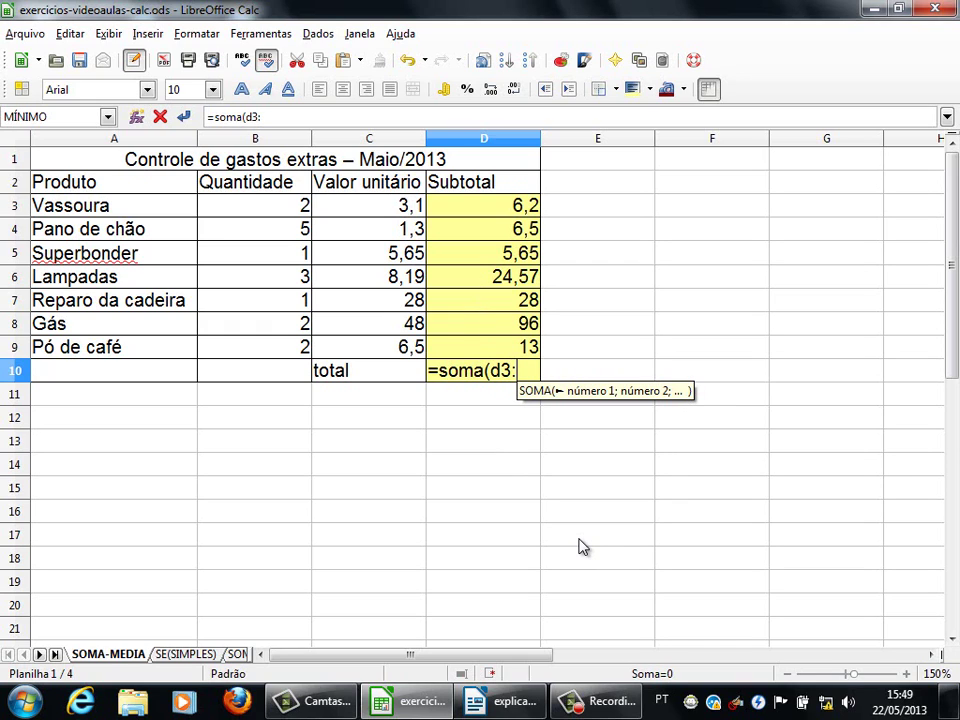
text(d9)
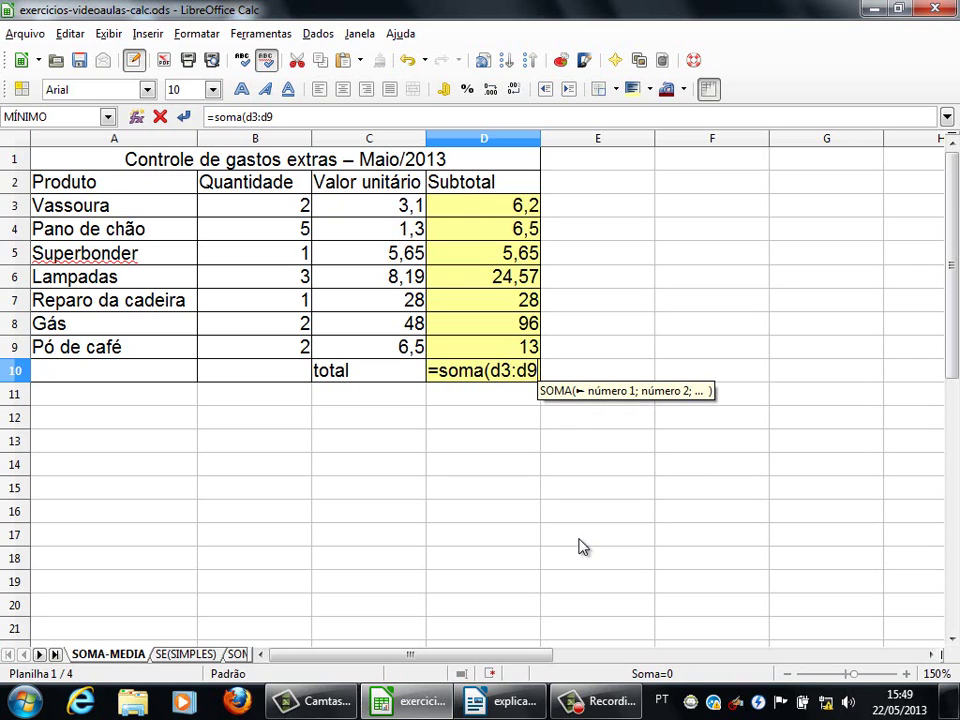
text())
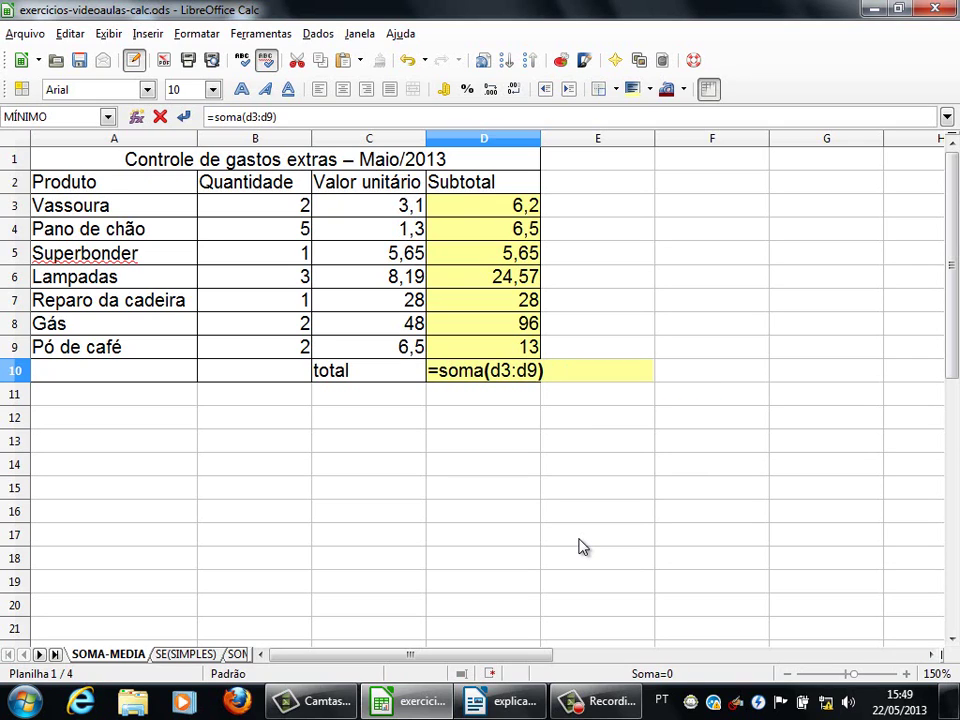
key(Return)
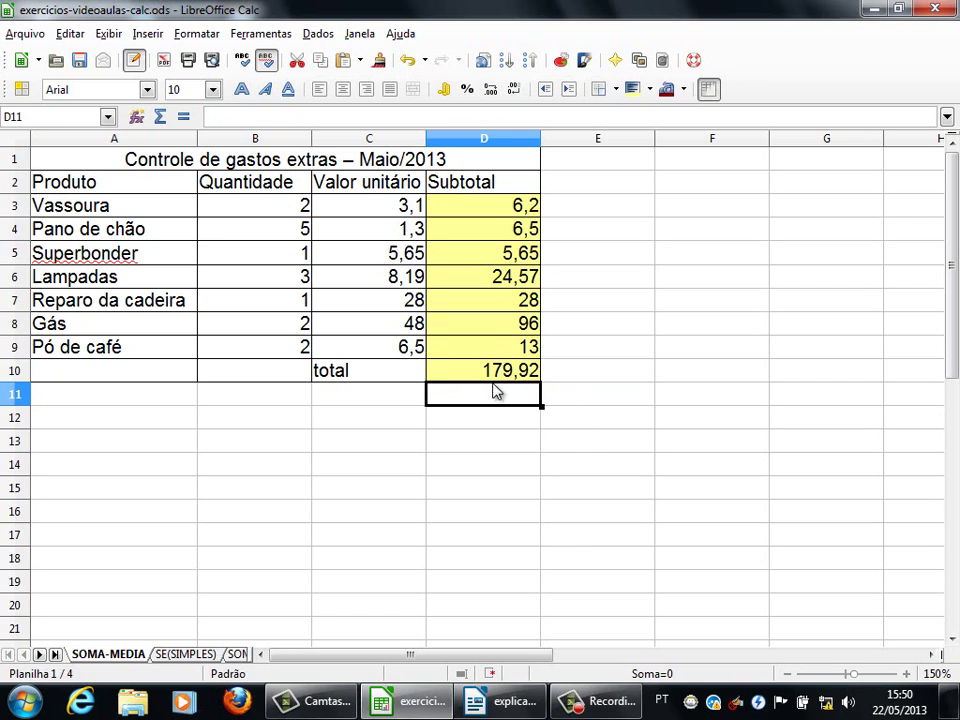
Select the subtotals in D3:D9 to compare their sum with the total in D10.
click(587, 372)
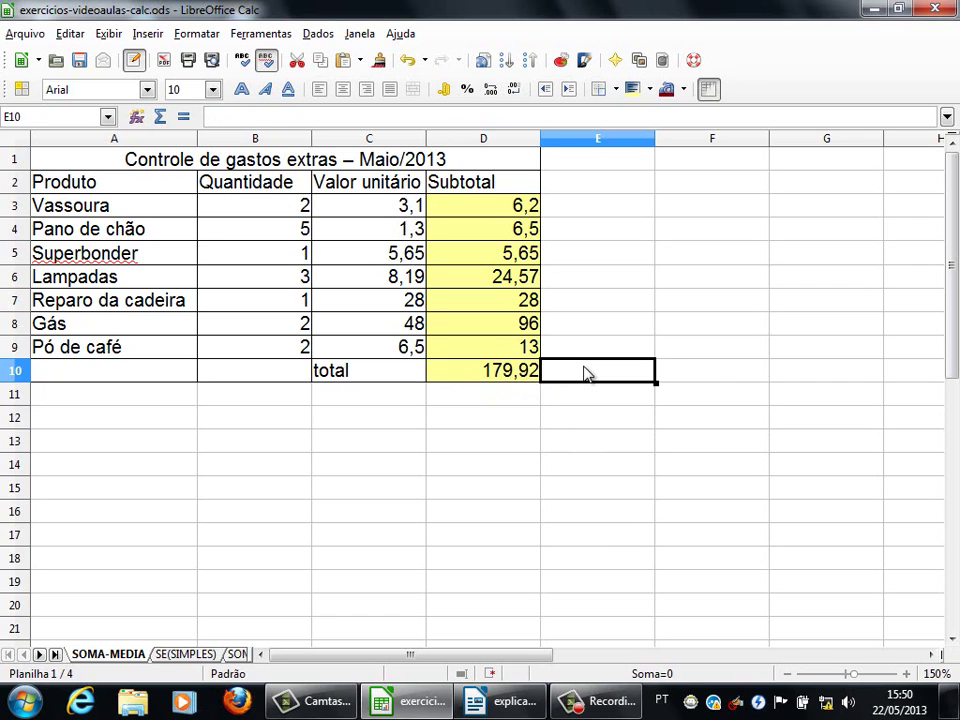
click(505, 208)
drag(491, 212, 493, 352)
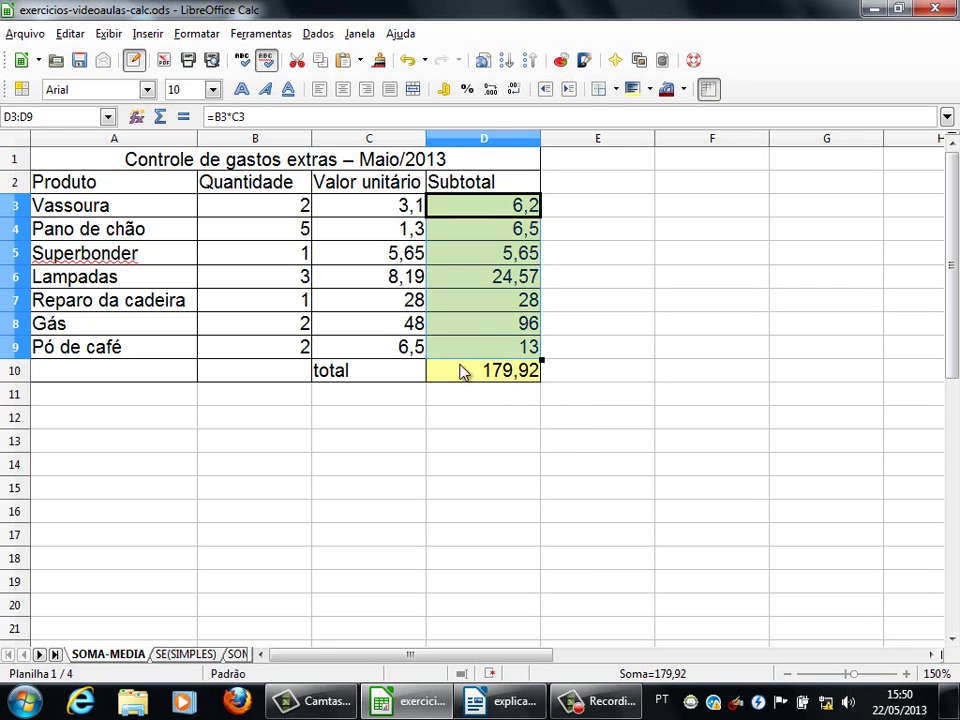
click(600, 380)
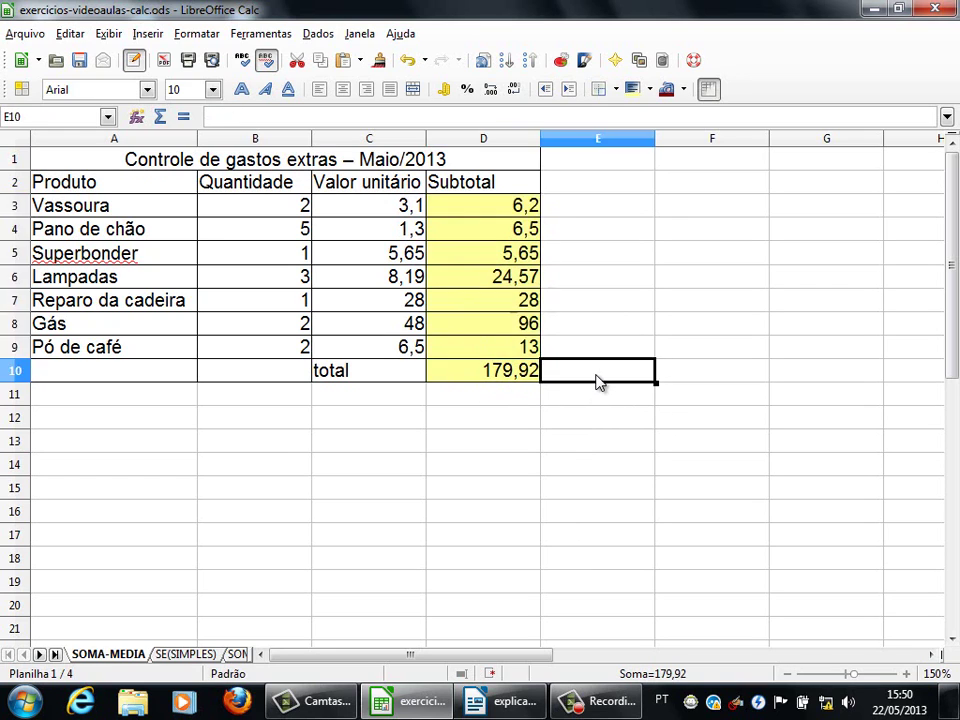
Replace the colon with a semicolon in the D10 total formula, making it =SOMA(D3;D9).
click(528, 374)
double_click(529, 372)
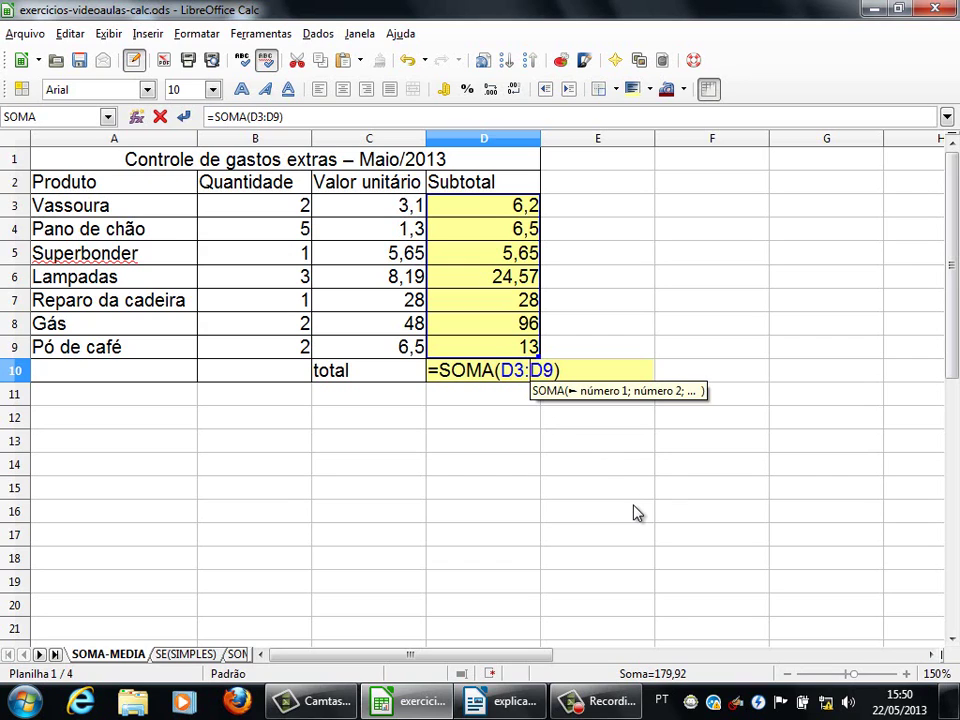
key(BackSpace)
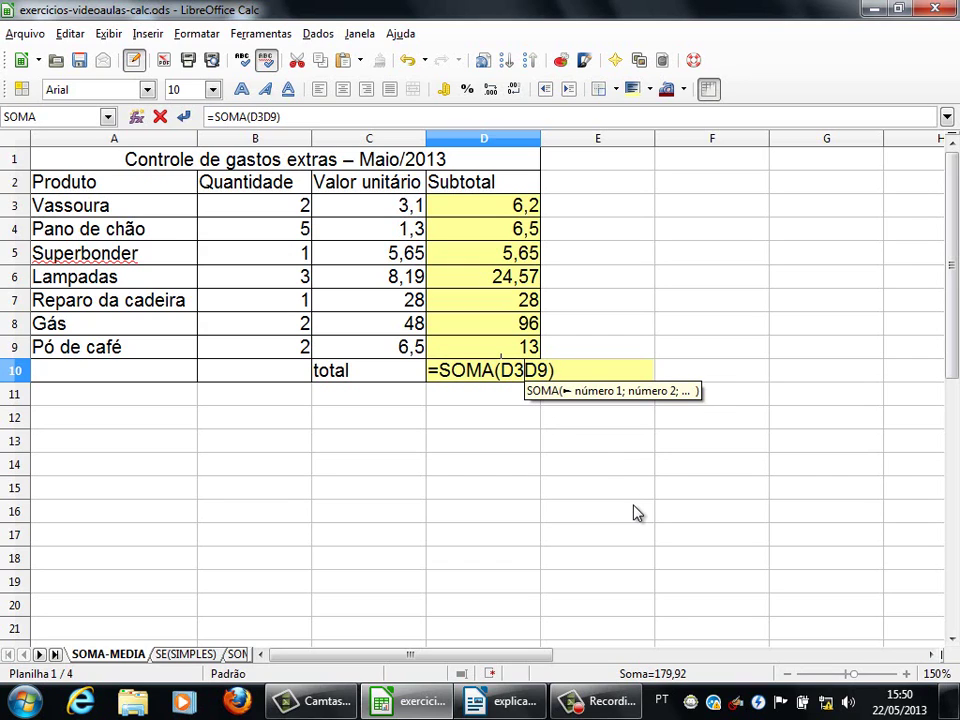
text(;)
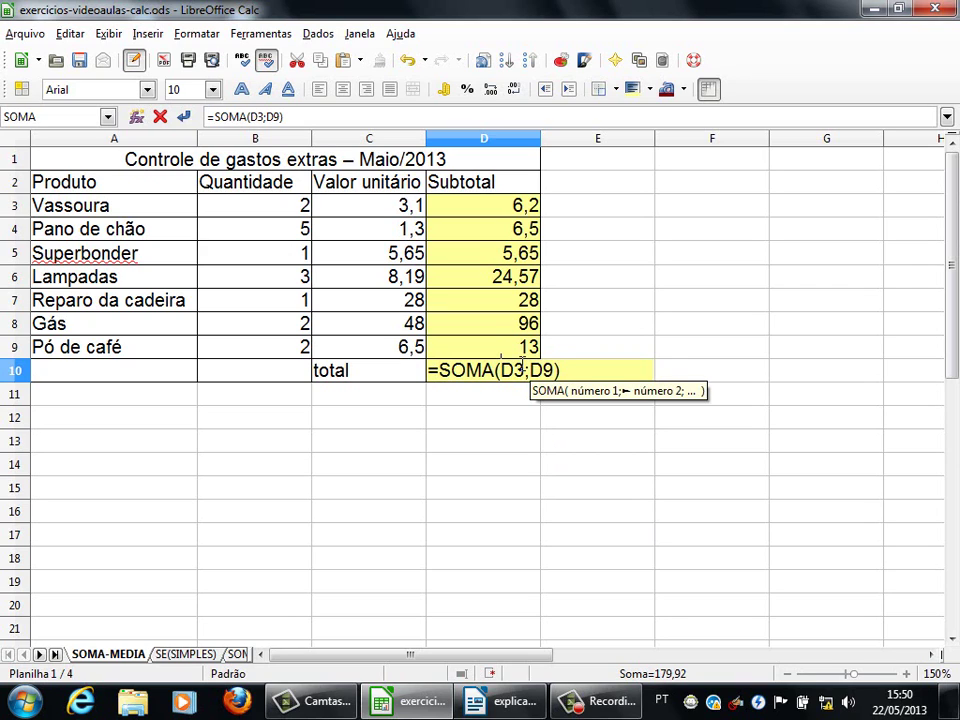
drag(501, 370, 556, 370)
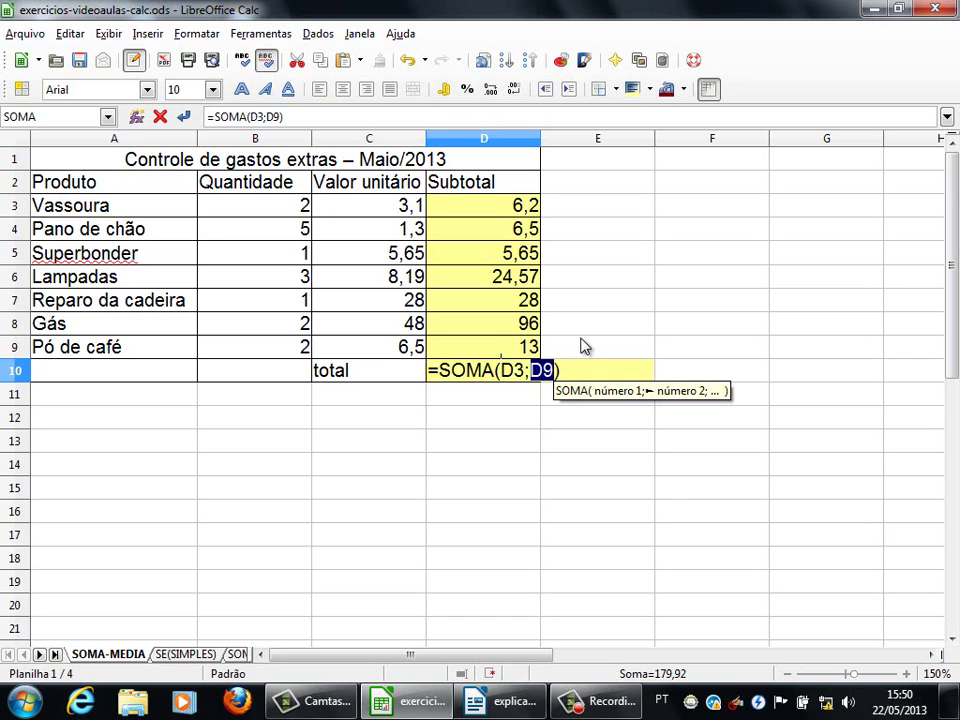
key(Return)
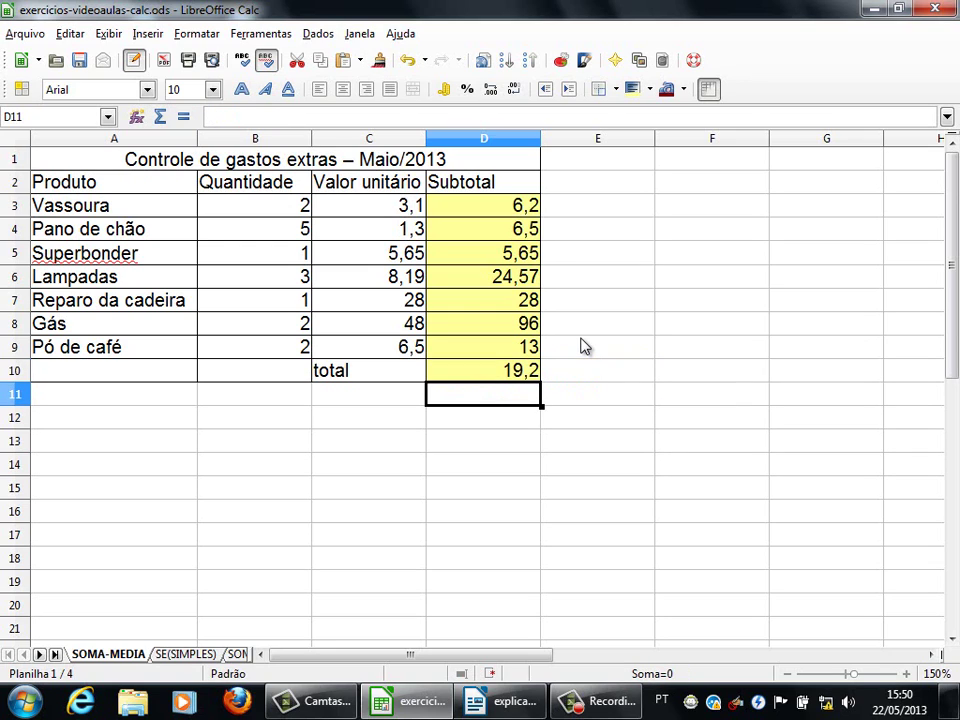
click(588, 374)
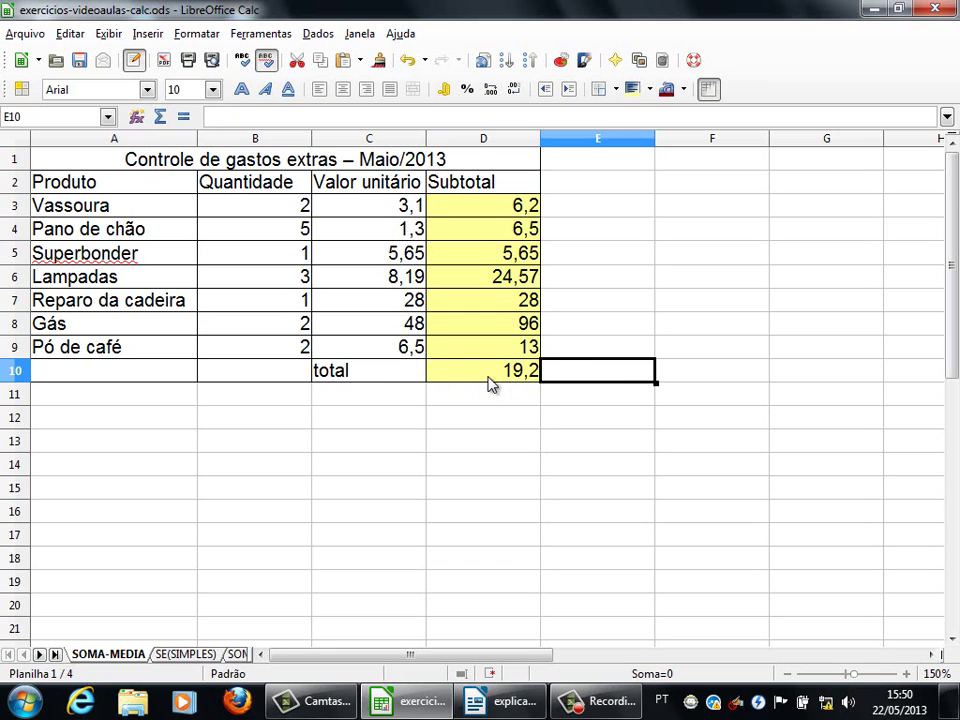
Restore the colon in the D10 formula so that it reads =SOMA(D3:D9).
double_click(519, 372)
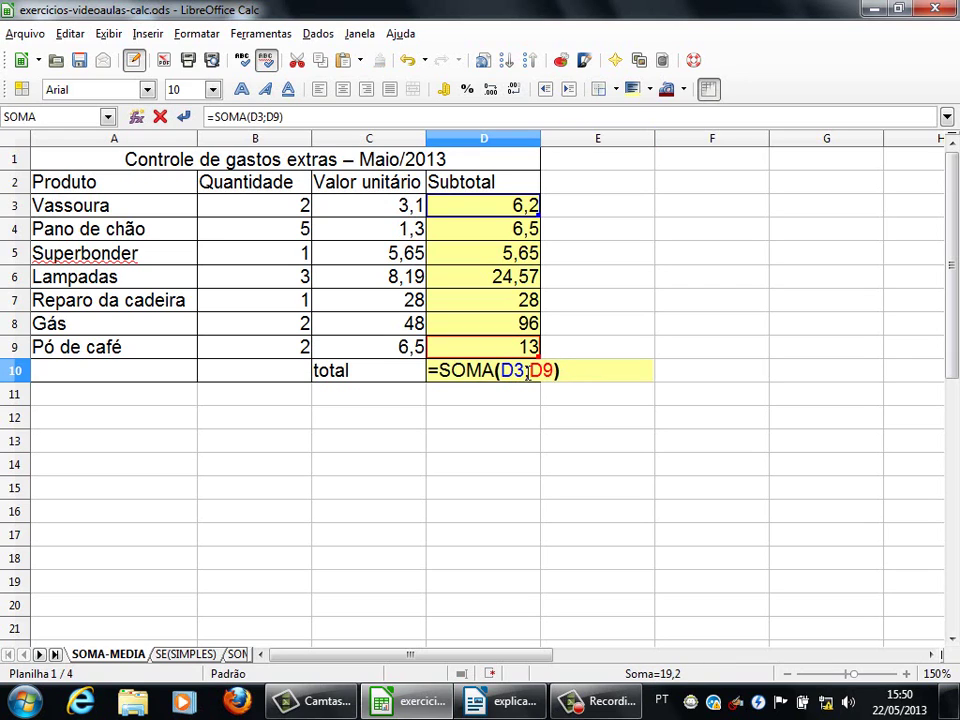
key(BackSpace)
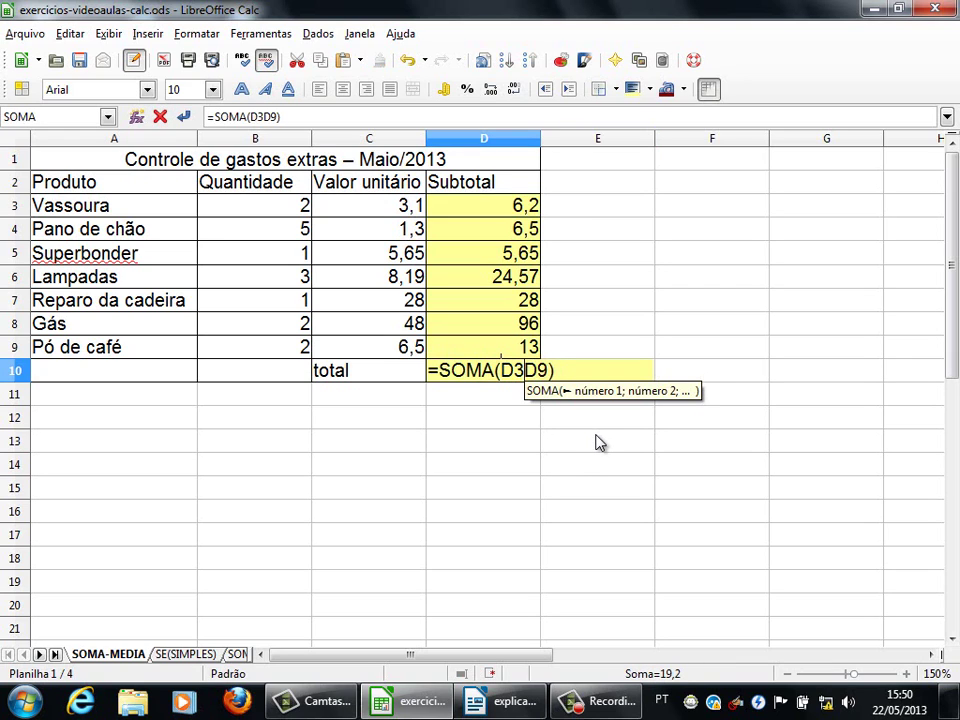
text(:)
key(Return)
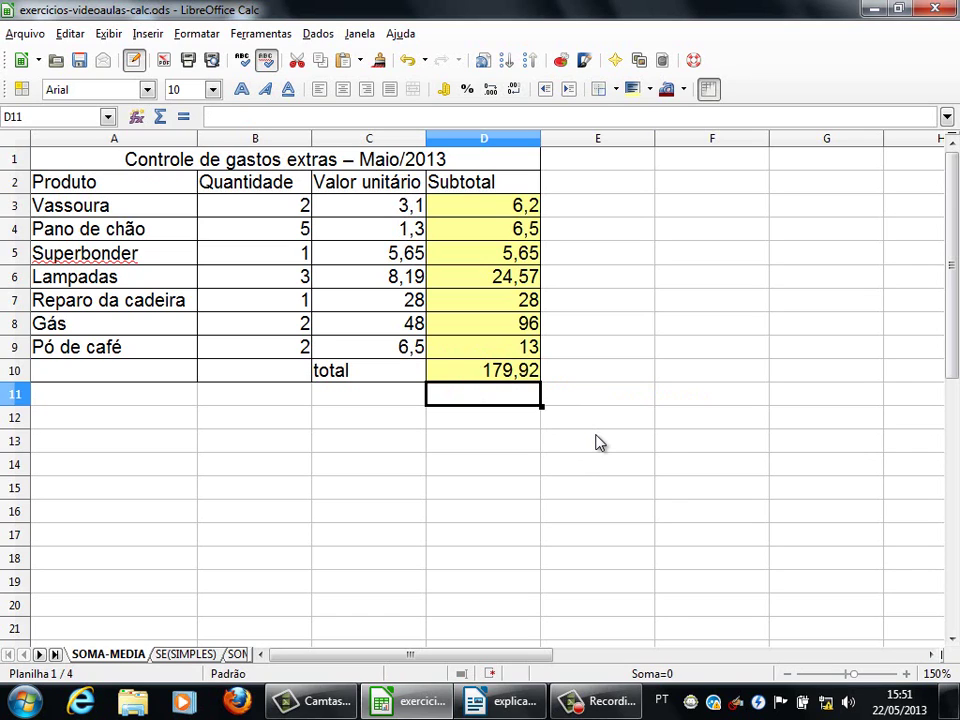
Enter the cell-by-cell addition =d3+d4+d5+d6+d7+d8+d9 in D11 for comparison with the total, and undo the entry.
click(521, 375)
click(521, 399)
text(=)
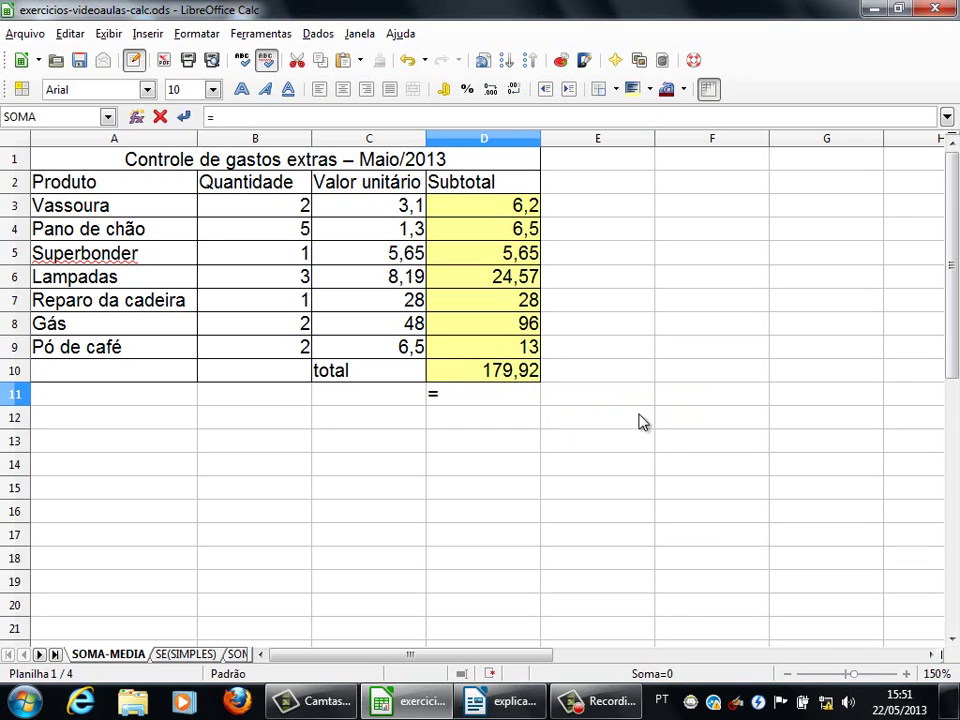
text(d3+d4+)
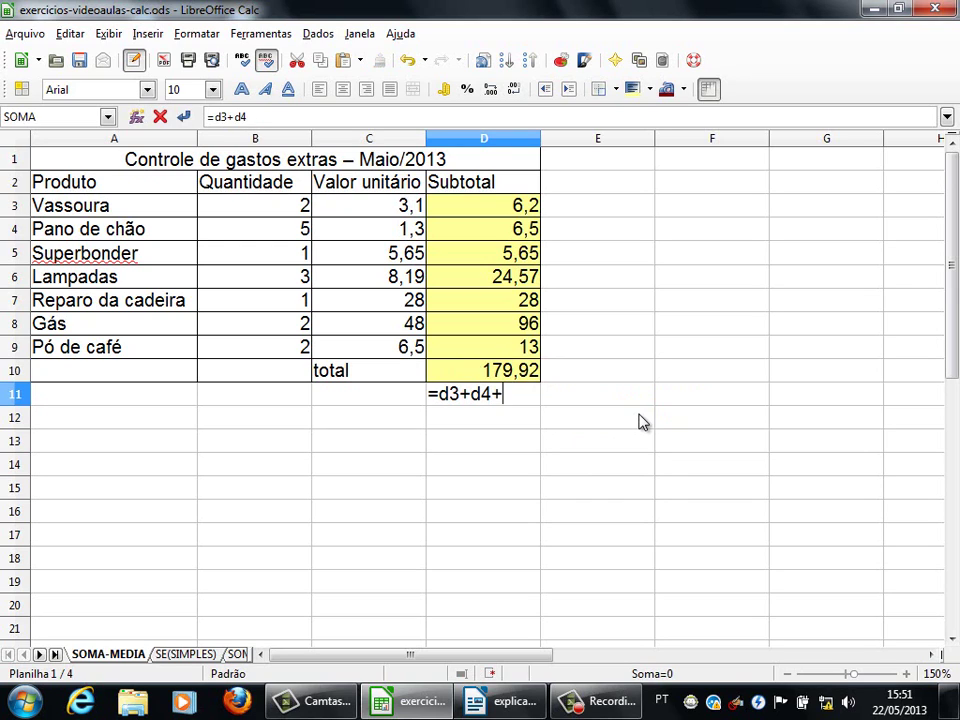
text(d5+d6)
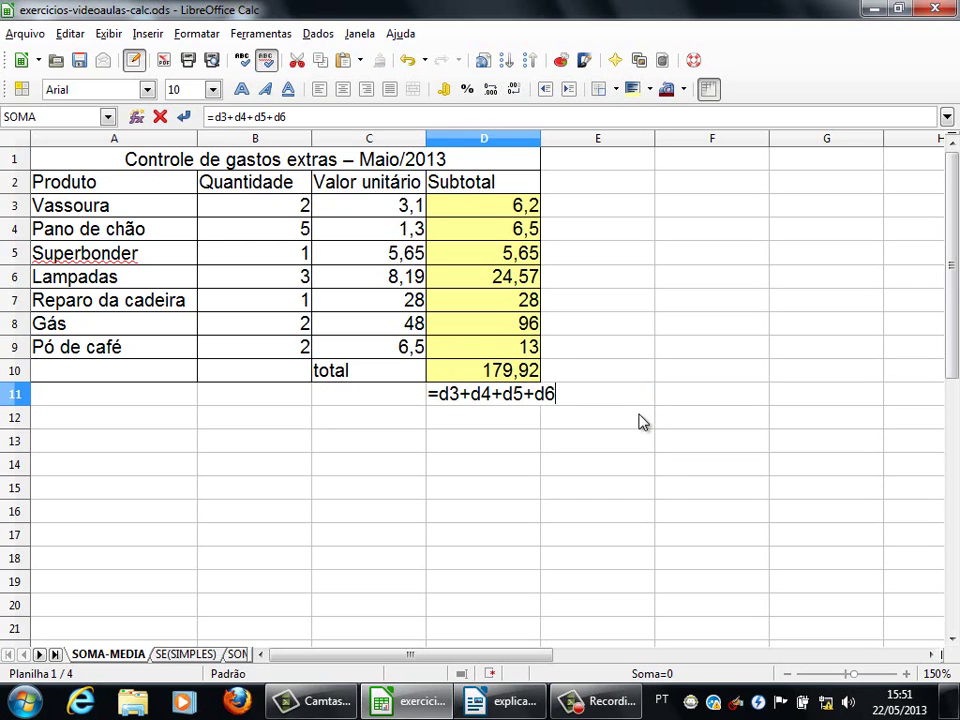
text(+d7+d)
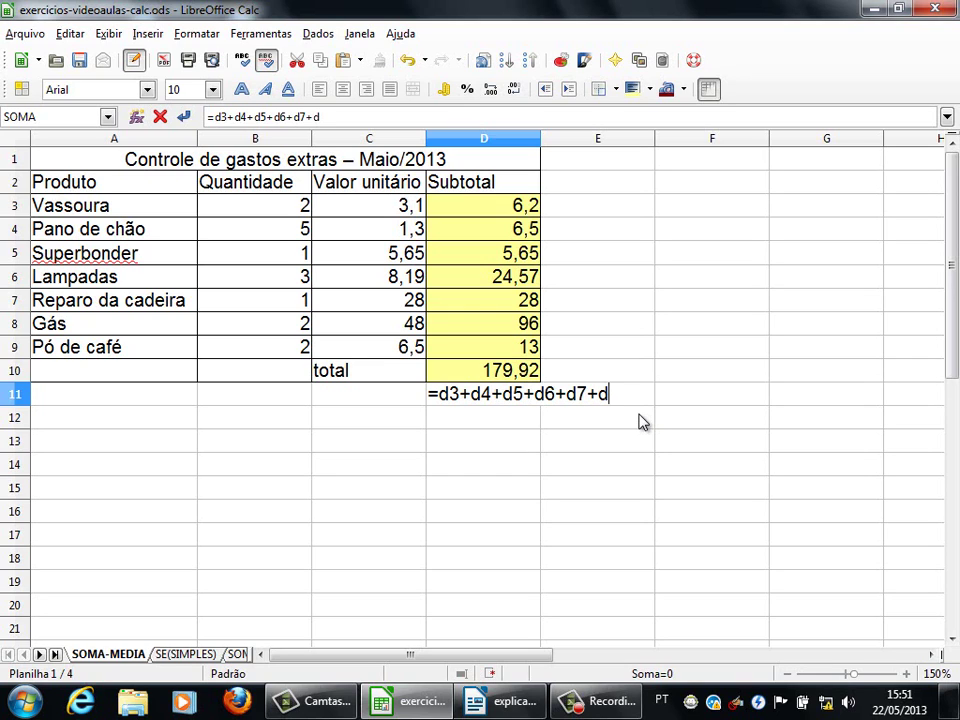
text(8+d9)
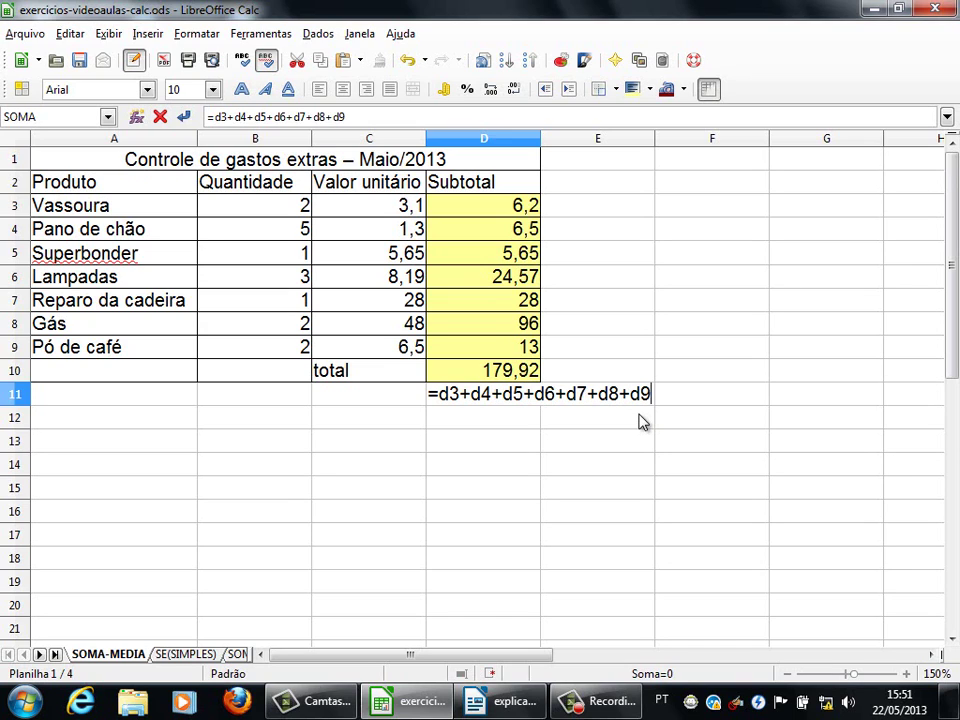
key(Return)
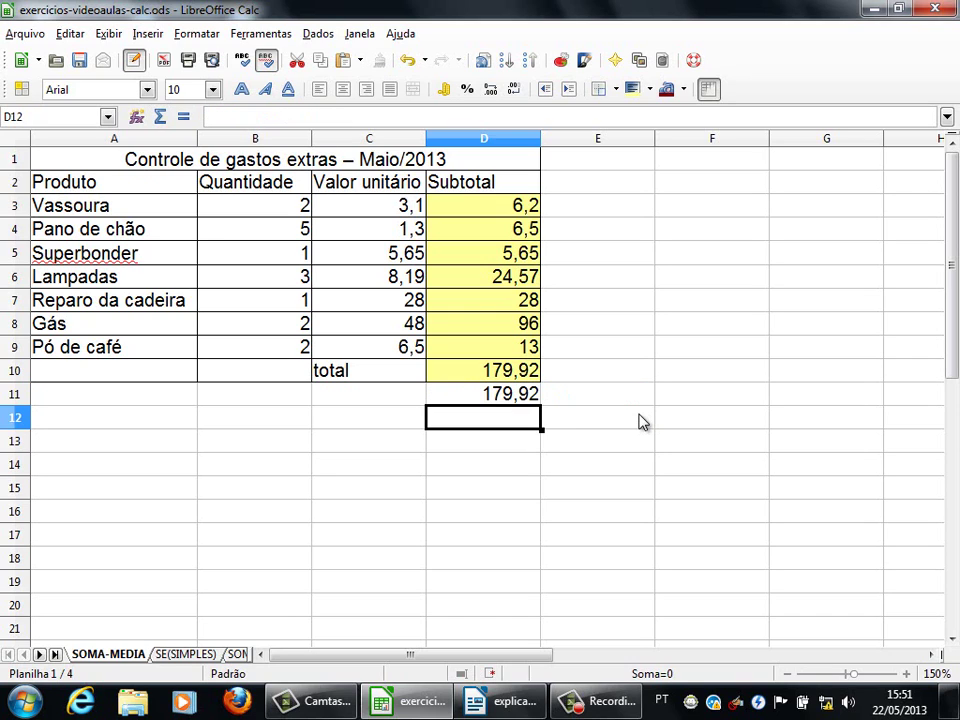
key(ctrl+z)
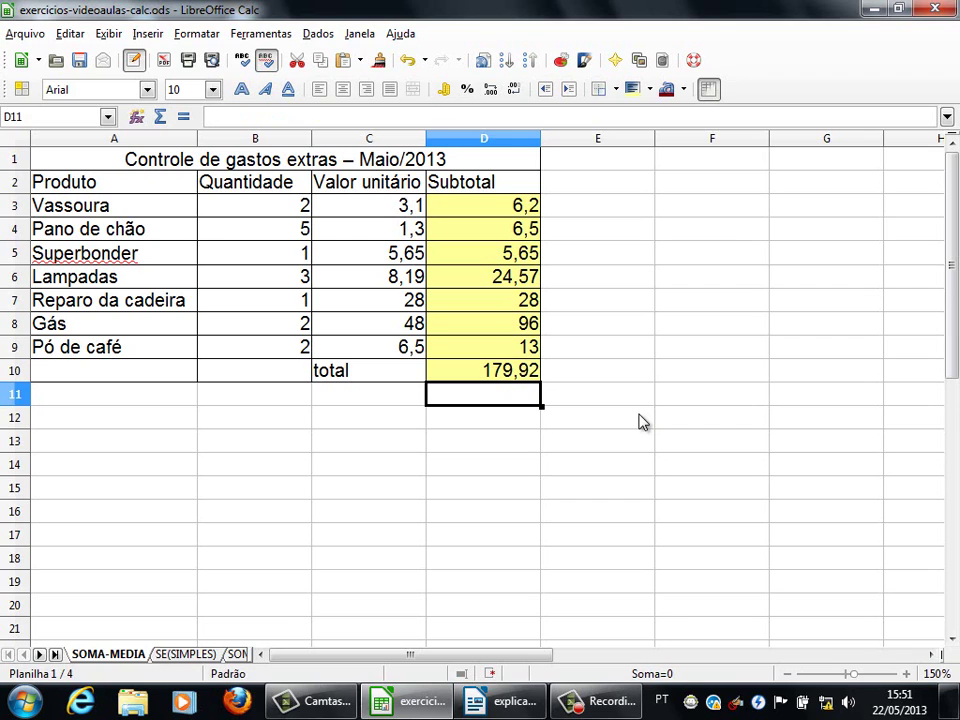
Add borders around all cells in A11:D11 and enter the label "Média" in C11.
key(Left)
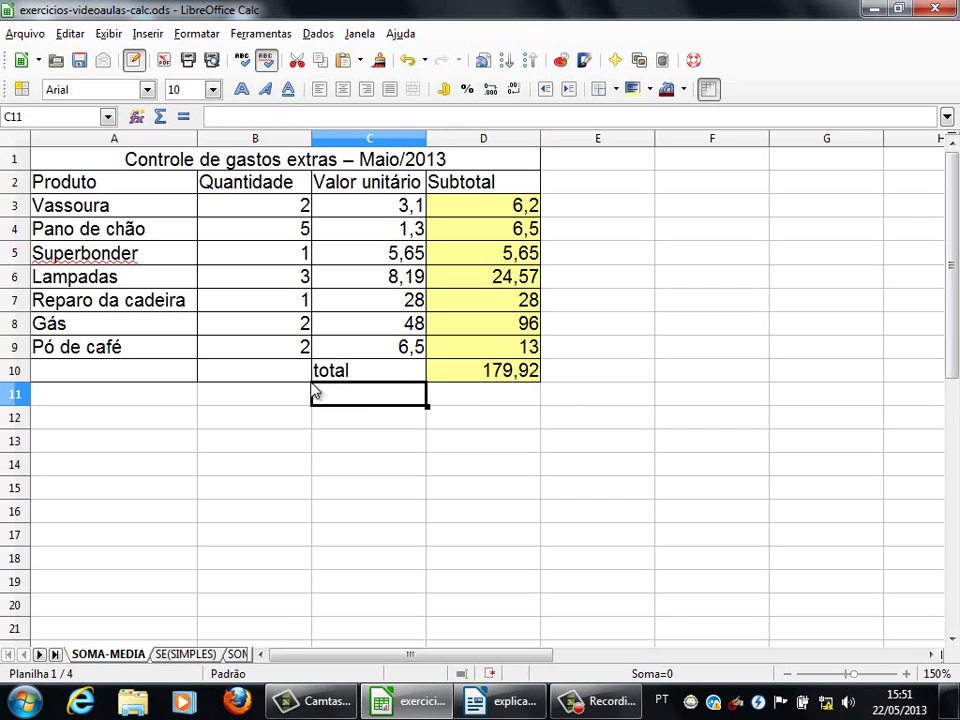
drag(193, 394, 447, 400)
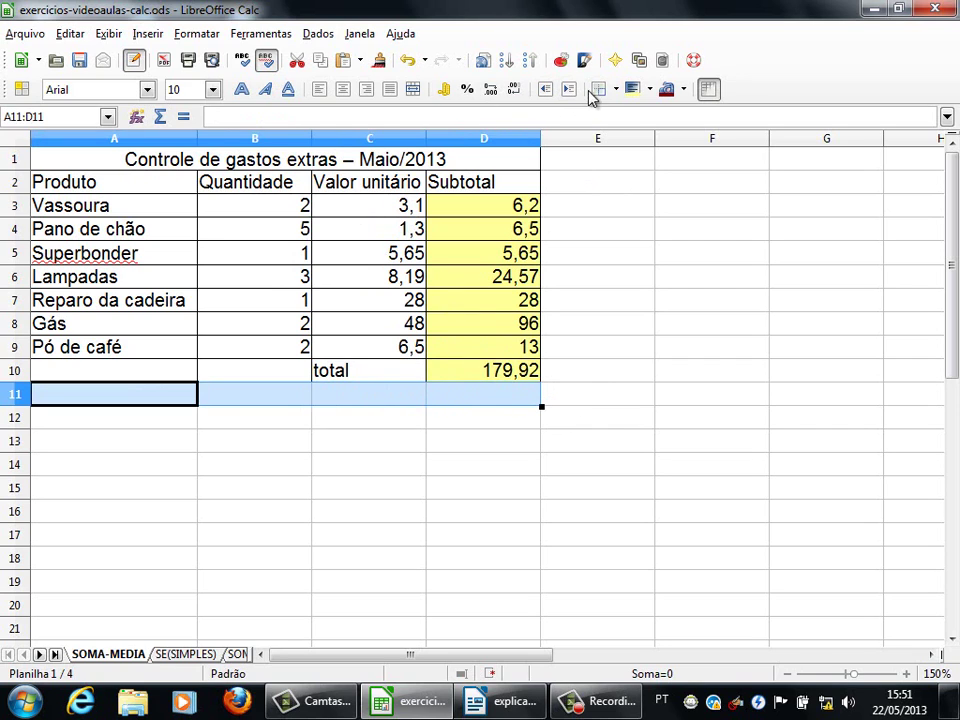
click(616, 89)
click(677, 188)
click(392, 395)
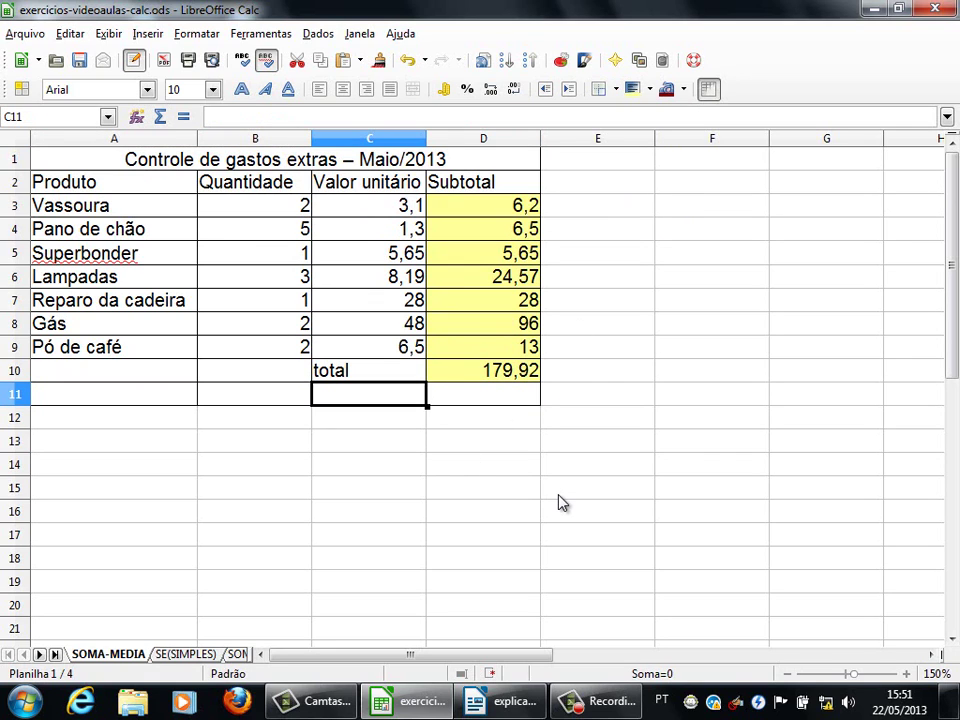
text(Média)
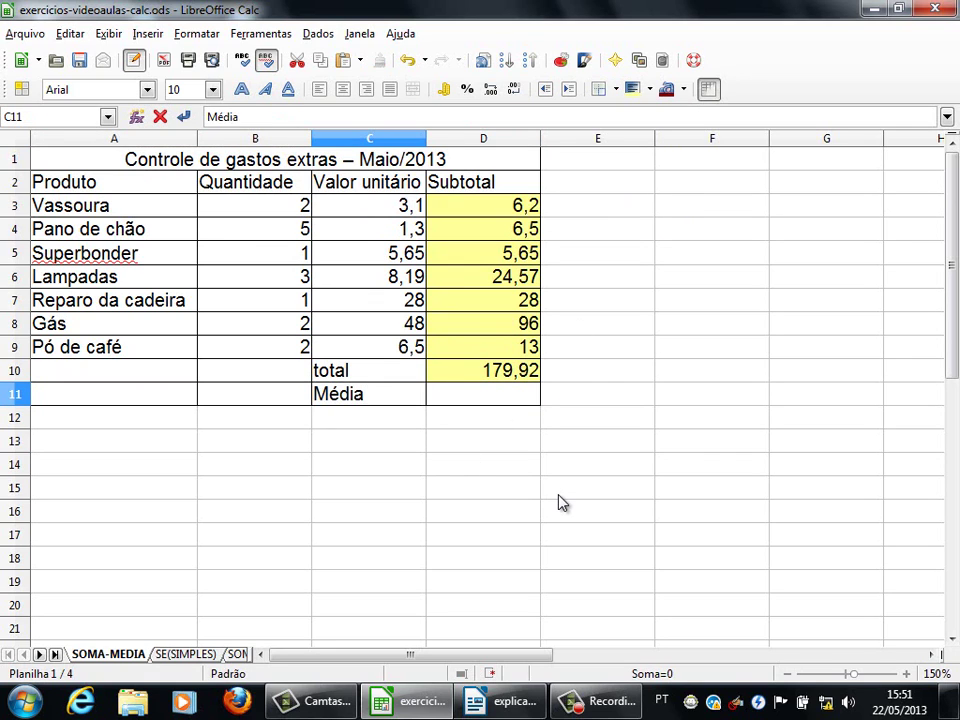
key(Tab)
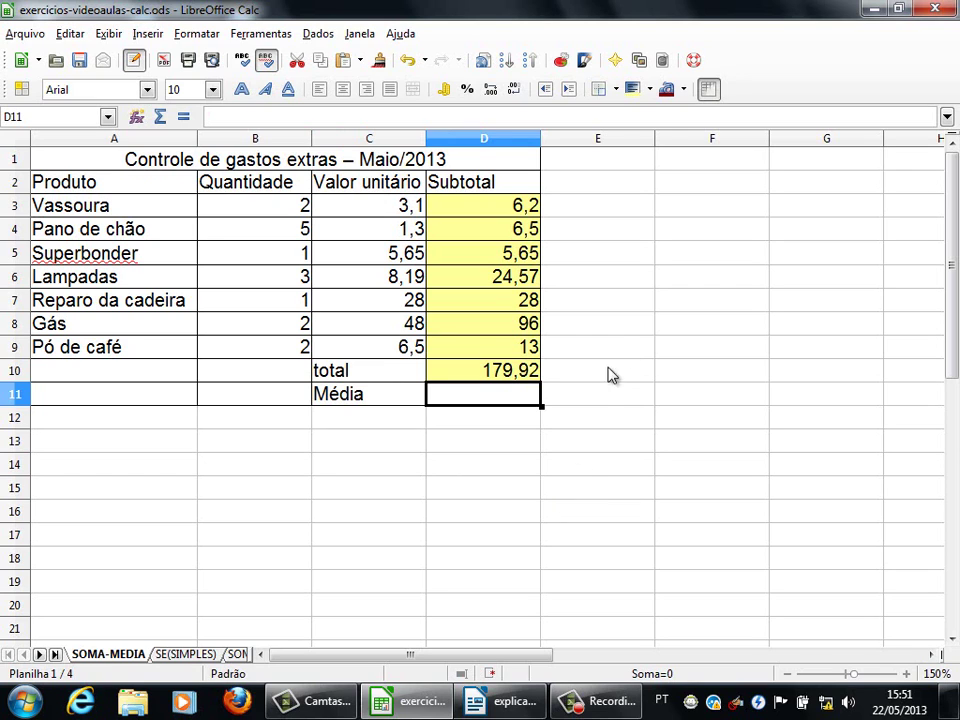
Fill D11 with the Amarelo 2 background colour and write the average formula =média(c3:c9) in the cell.
click(649, 89)
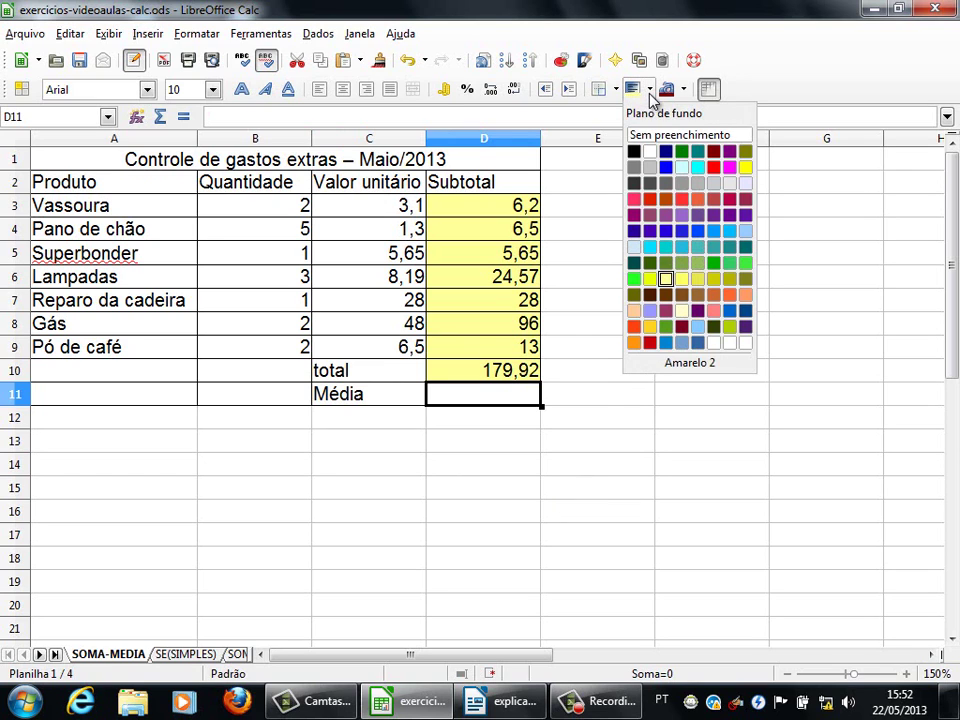
click(666, 279)
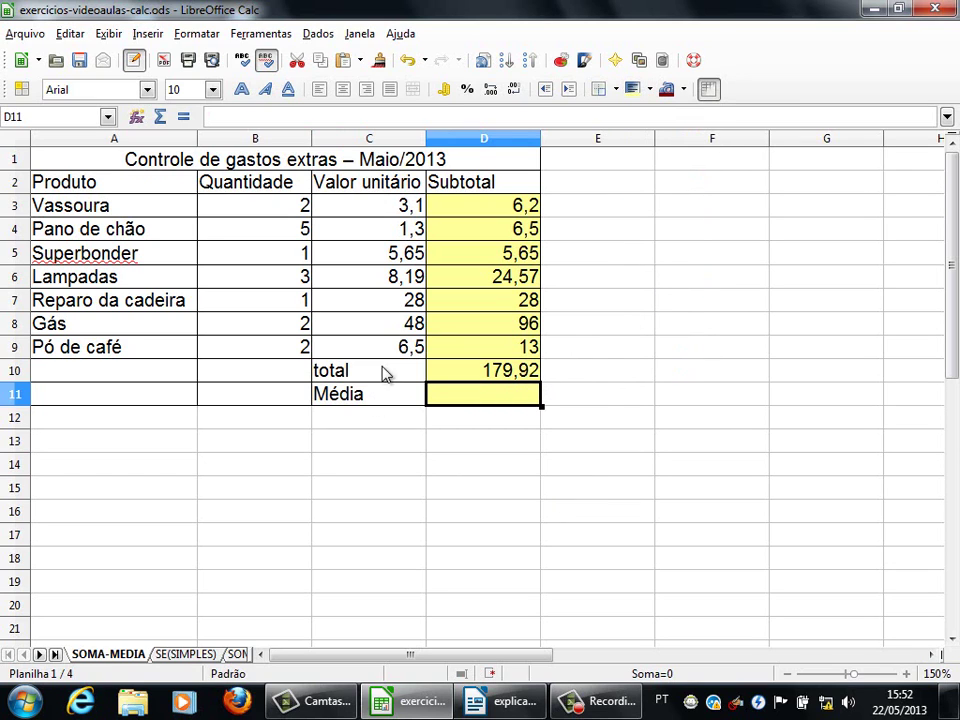
drag(356, 206, 373, 355)
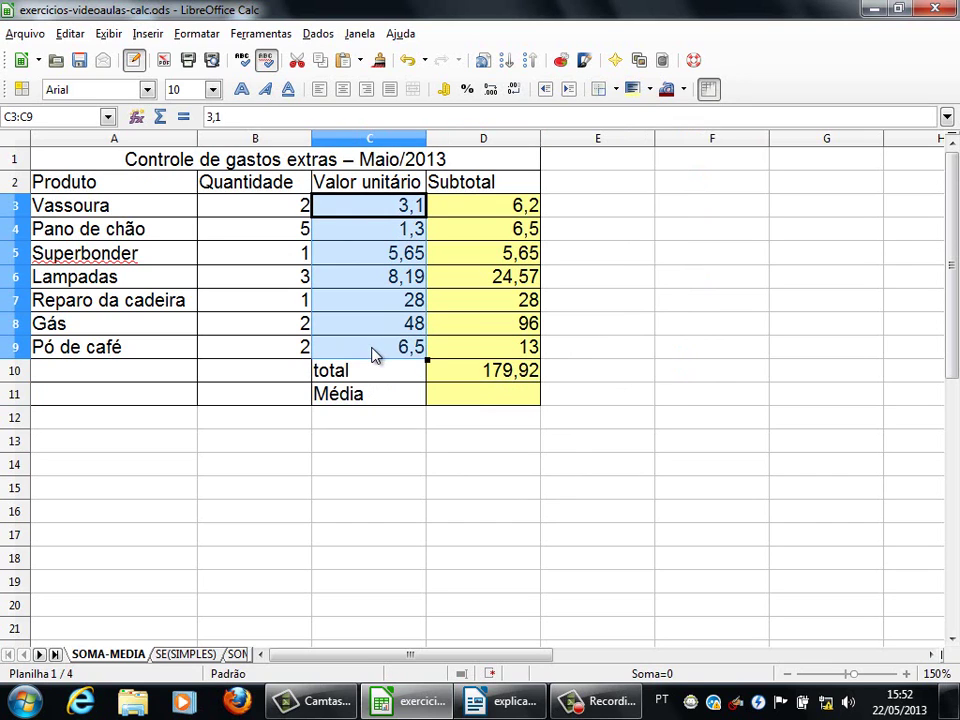
click(470, 400)
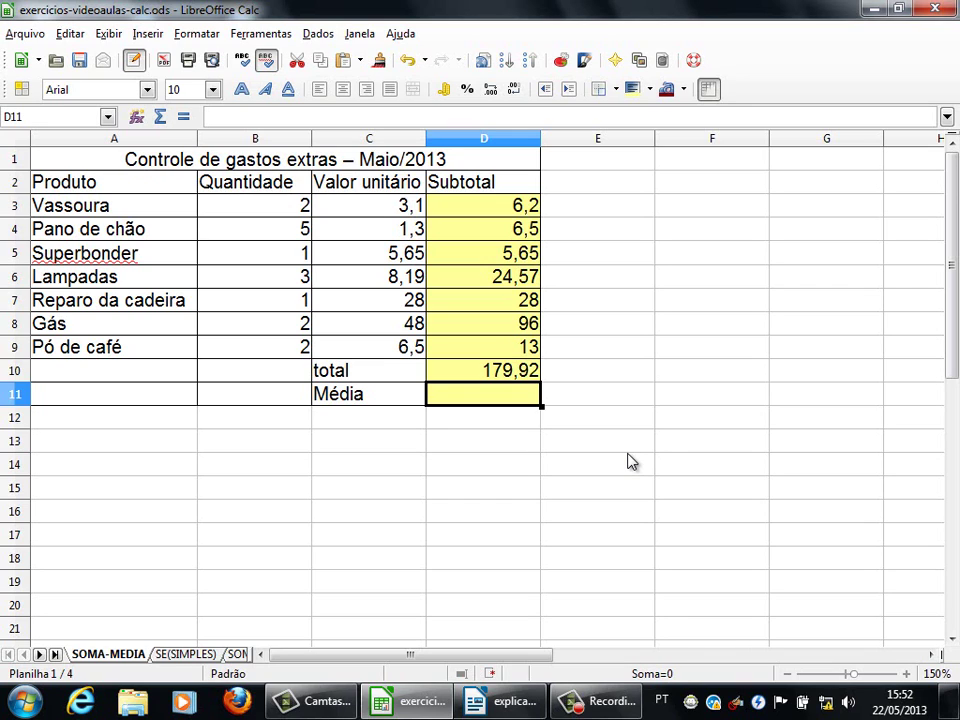
text(=médi)
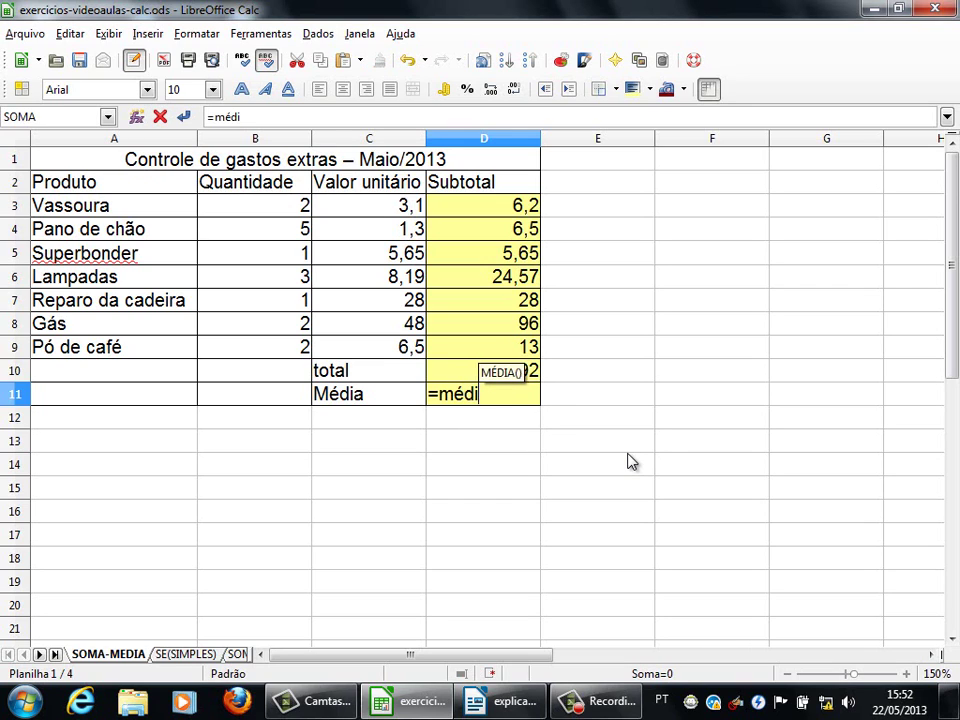
text(a()
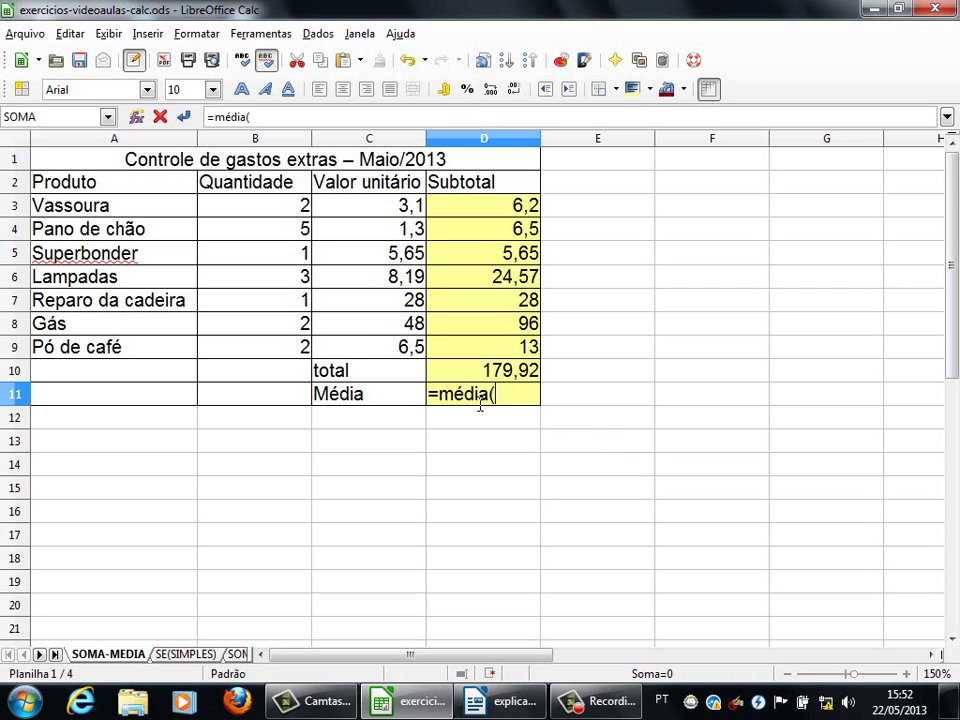
text(c3:c9)
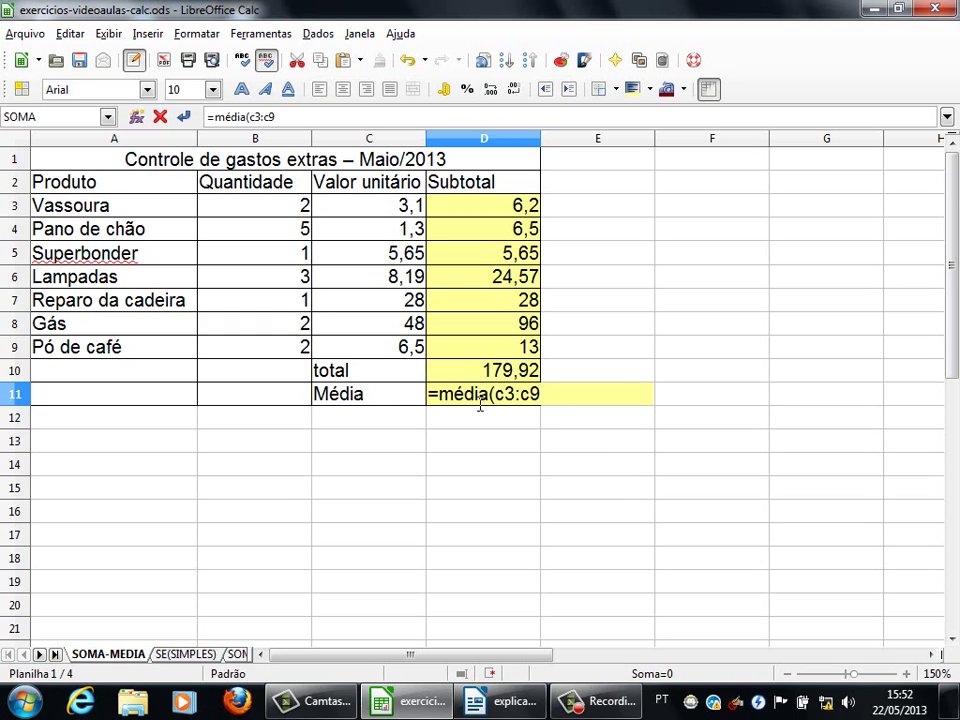
text())
Replace the typed range in the D11 formula by picking cells C3:C9 on the sheet, and confirm it as =média(C3:C9).
drag(497, 393, 570, 415)
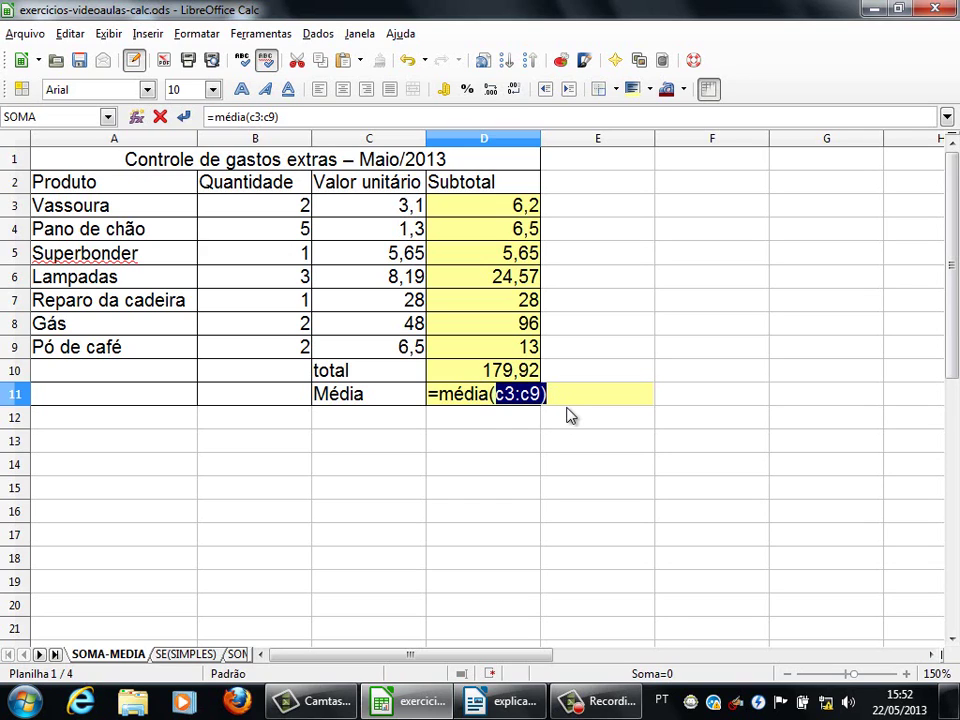
key(BackSpace)
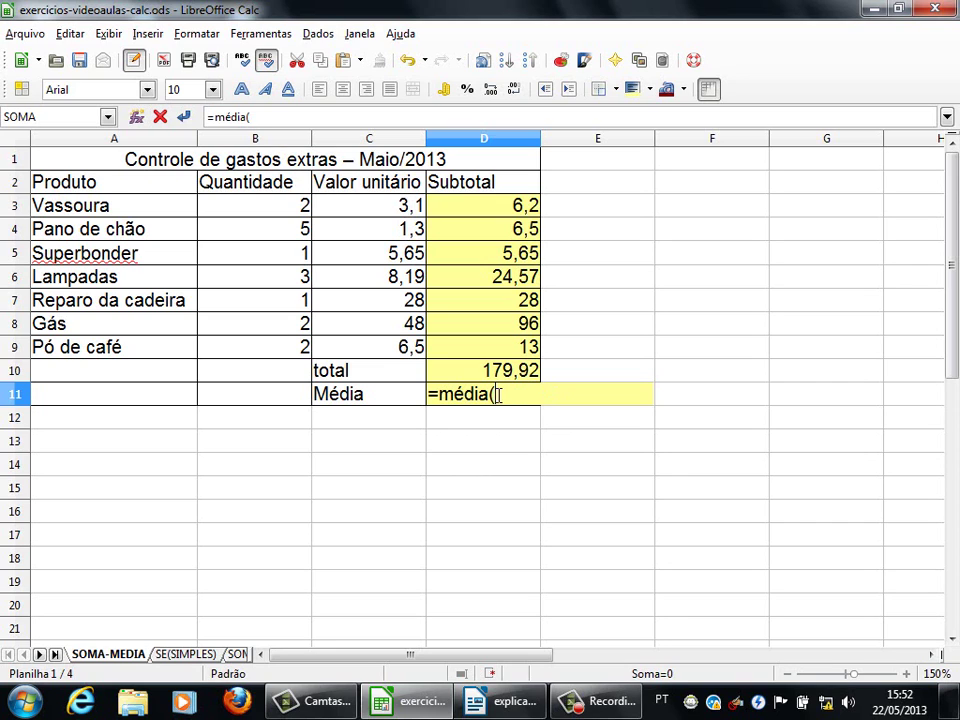
click(377, 209)
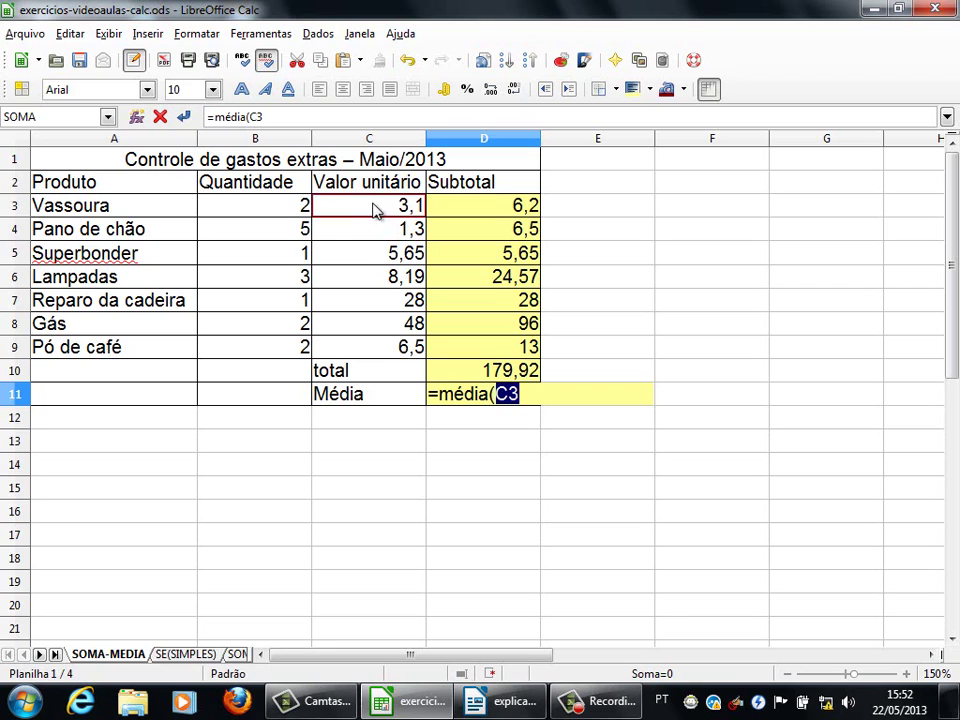
drag(377, 209, 383, 346)
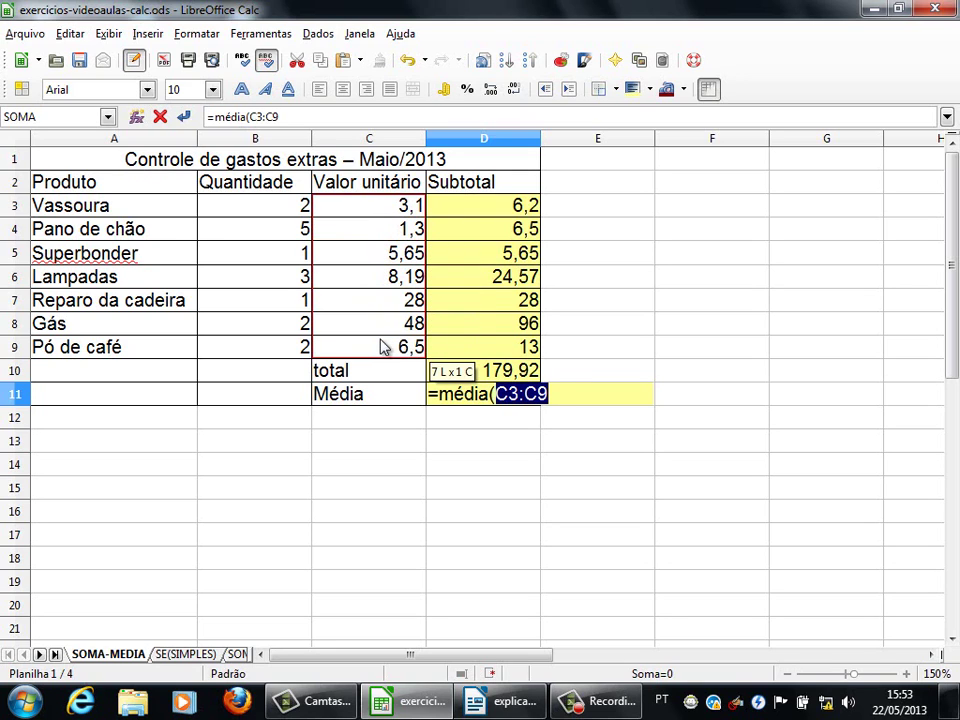
click(553, 393)
text())
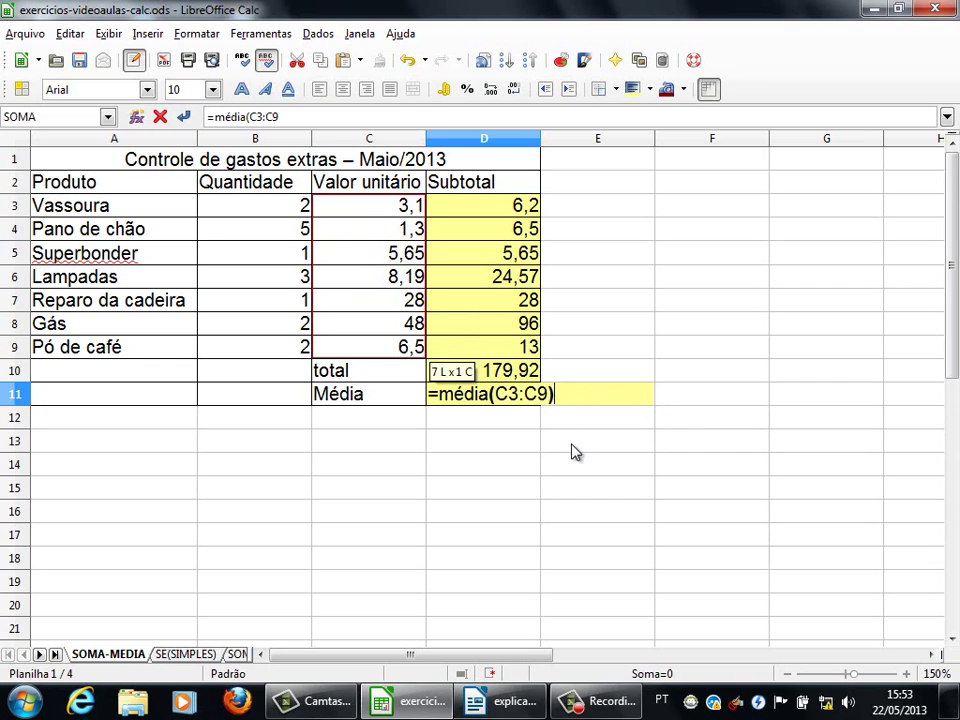
key(Return)
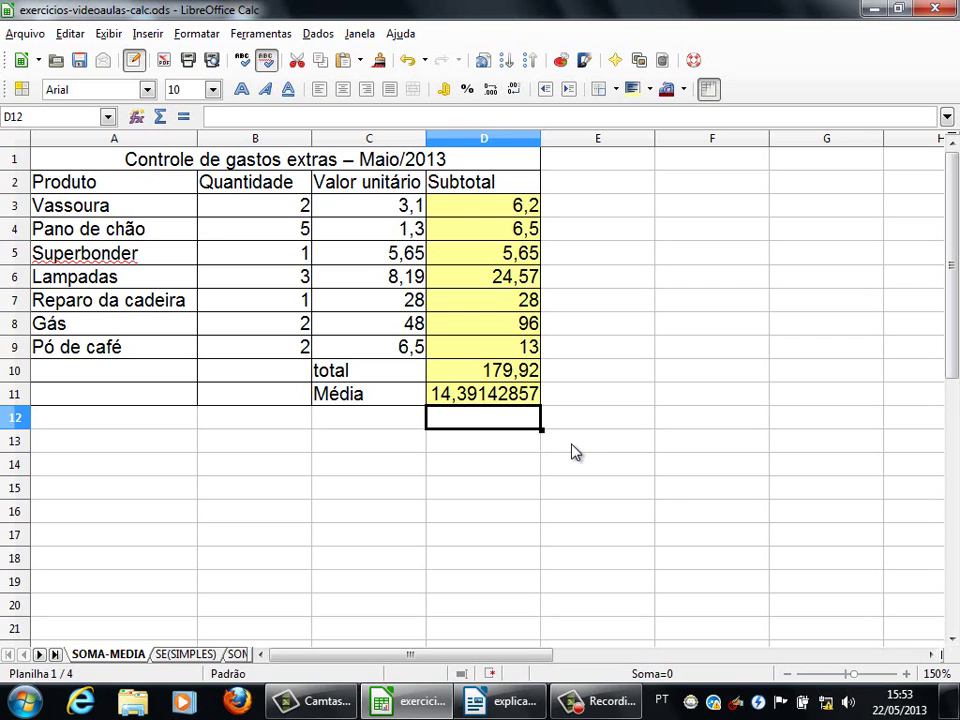
click(384, 200)
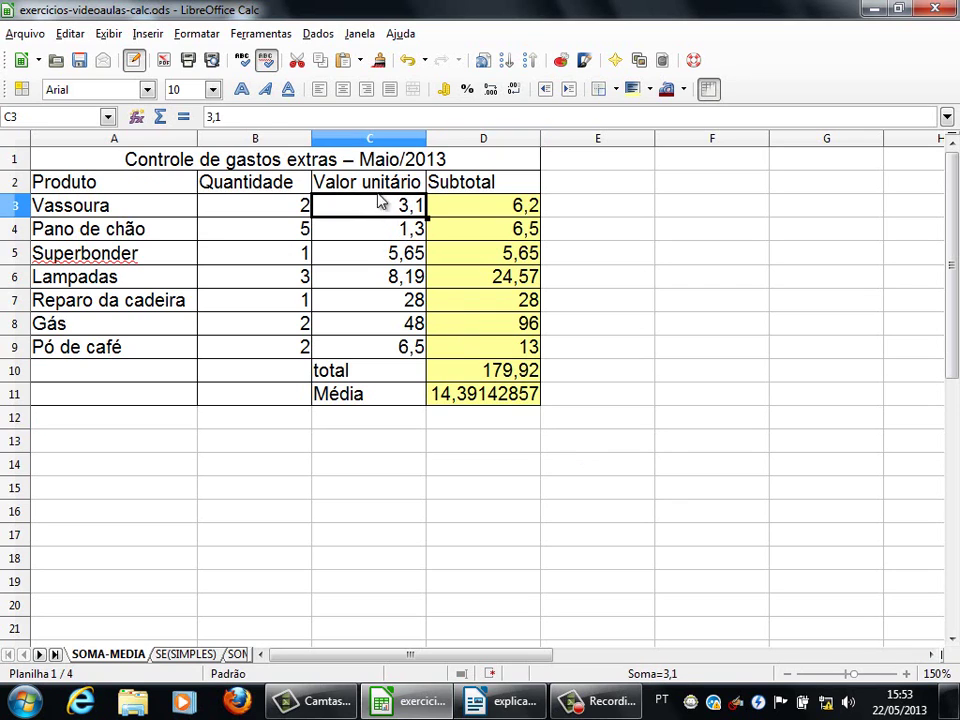
click(388, 191)
click(388, 205)
click(478, 188)
click(476, 208)
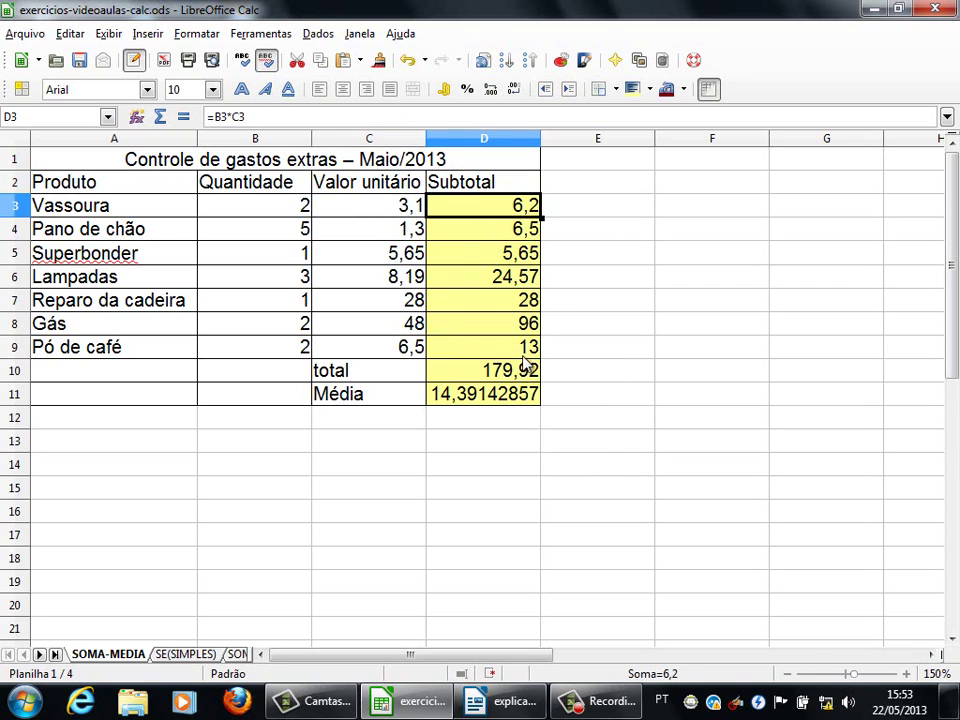
Apply the currency format to the unit values and subtotals in C3:D9 and to the total and average in D10:D11.
drag(380, 207, 476, 353)
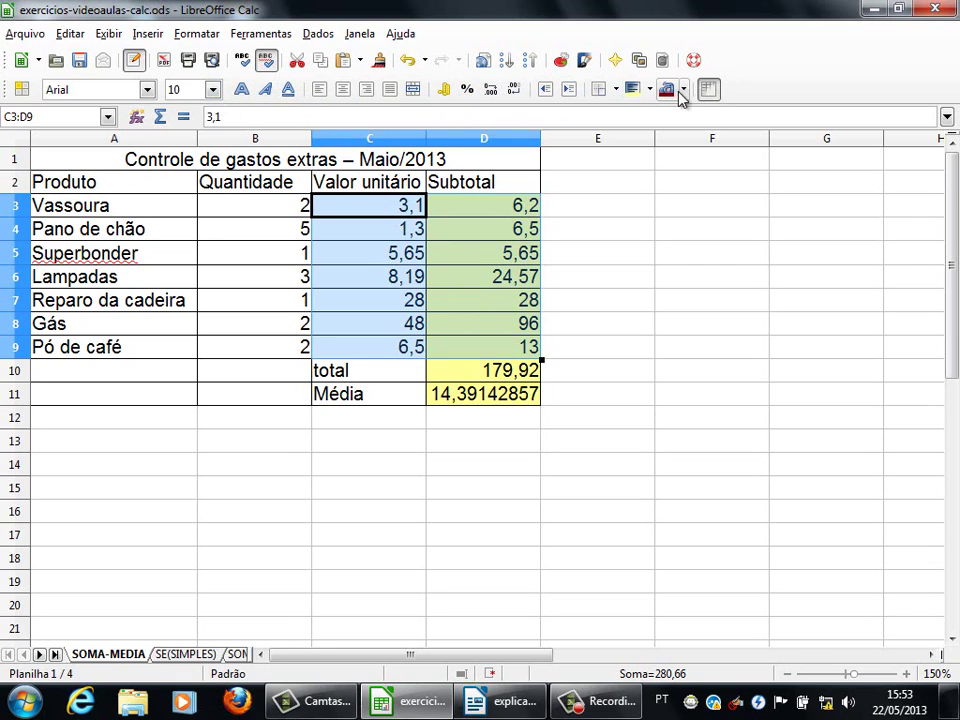
click(449, 94)
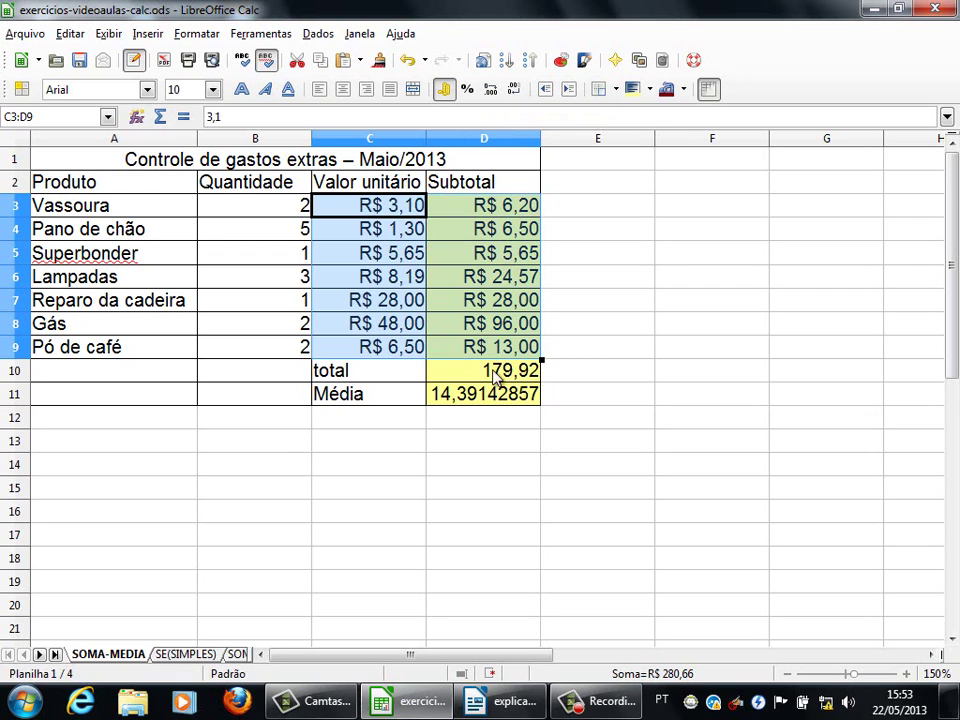
drag(482, 374, 482, 403)
click(448, 89)
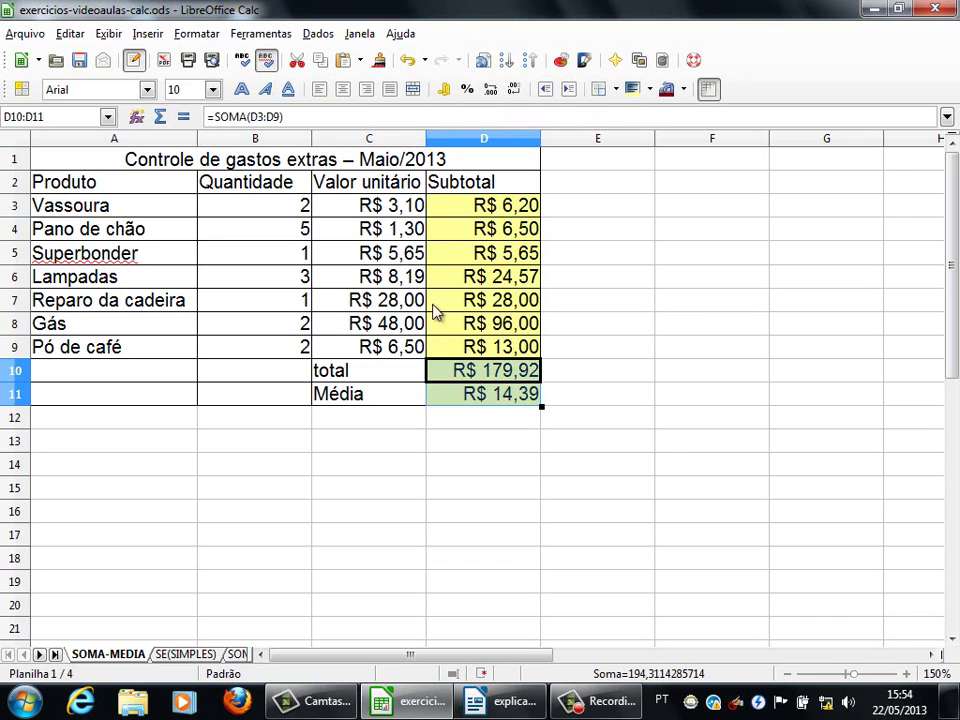
Review the table's title and headings, the subtotal formula in D3 and the average formula in D11.
click(367, 497)
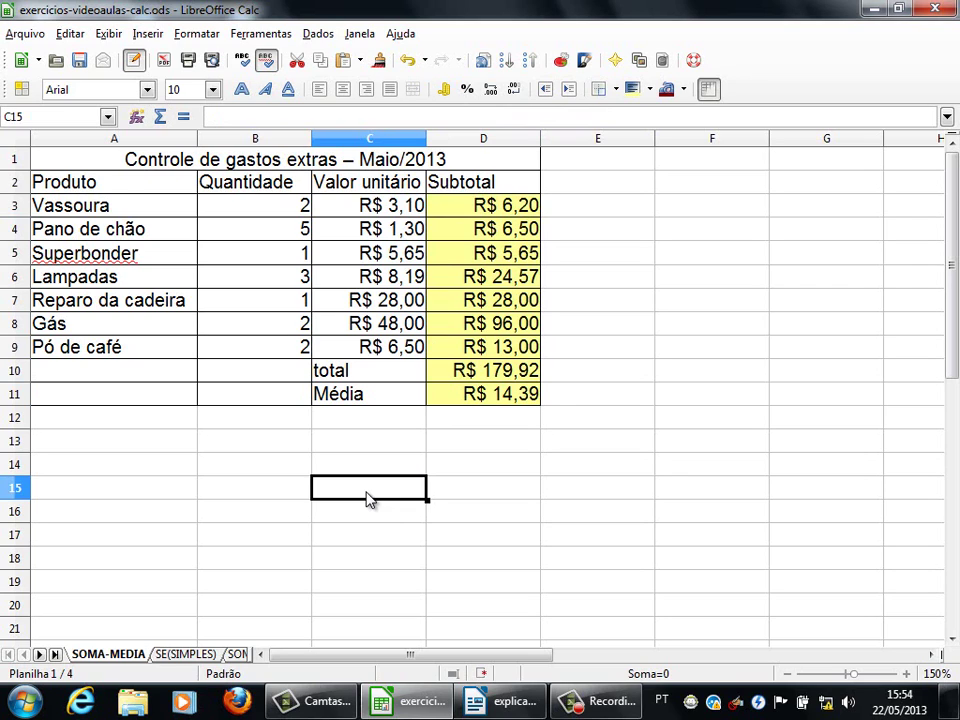
click(214, 156)
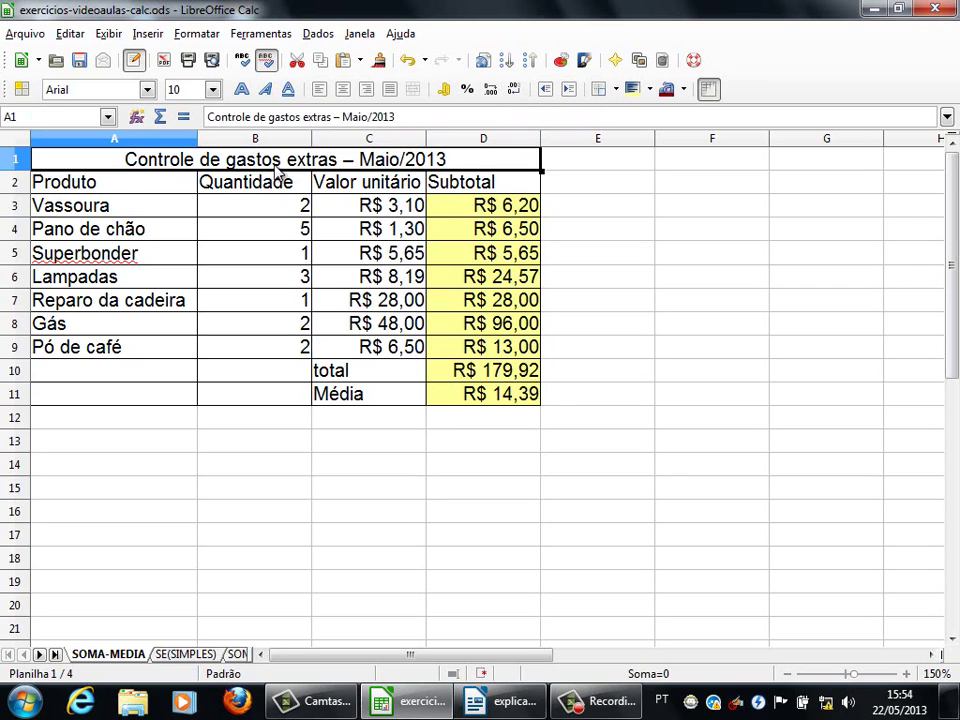
click(308, 190)
click(318, 190)
click(487, 210)
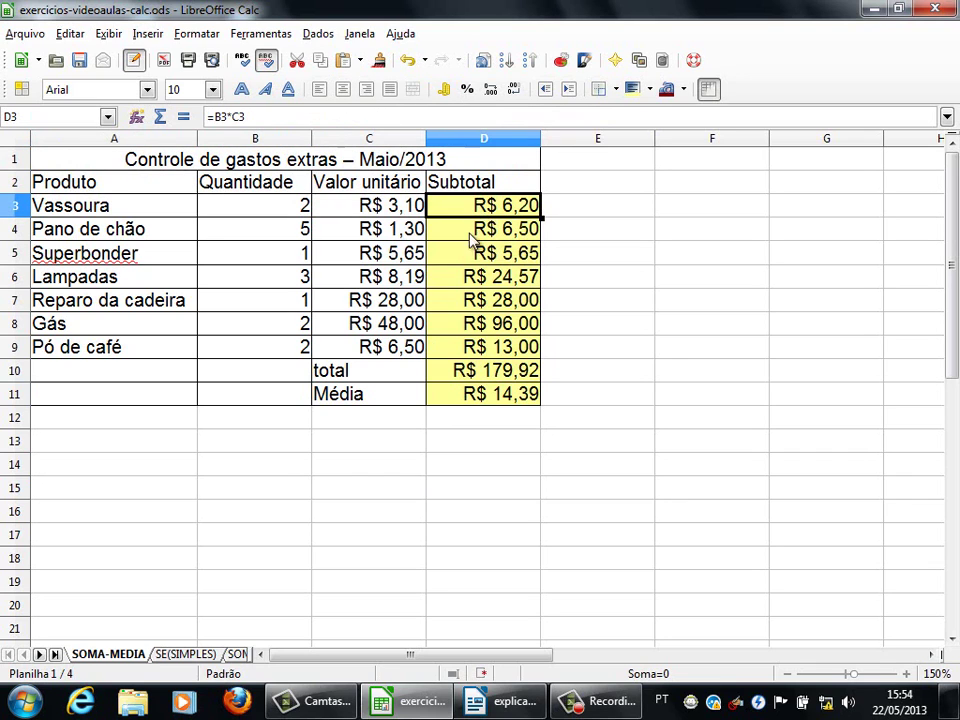
click(470, 400)
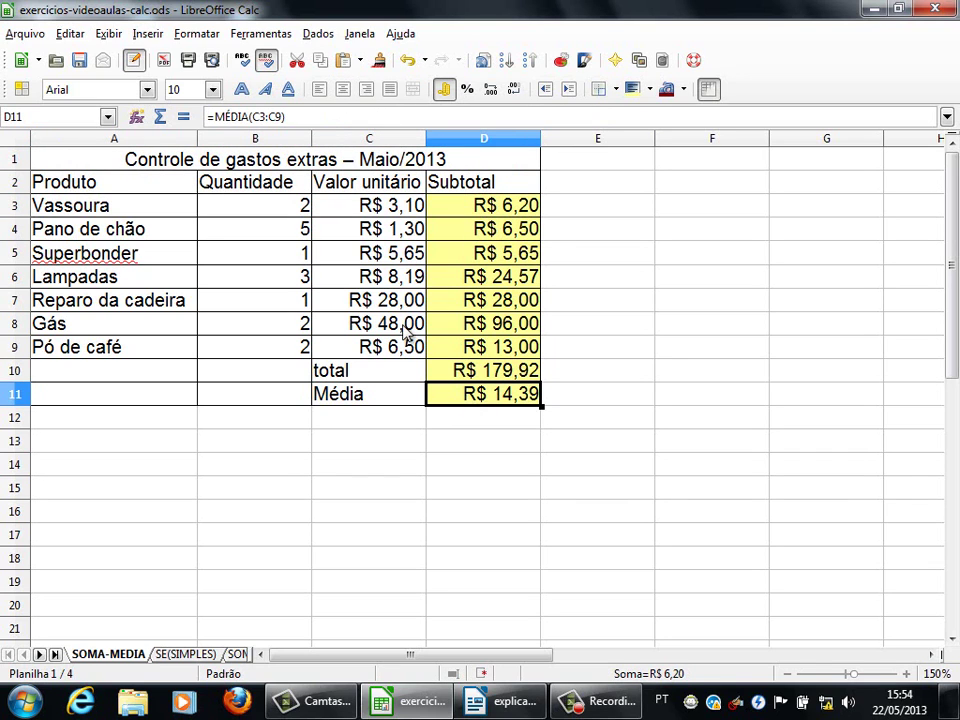
click(466, 271)
click(455, 258)
click(407, 305)
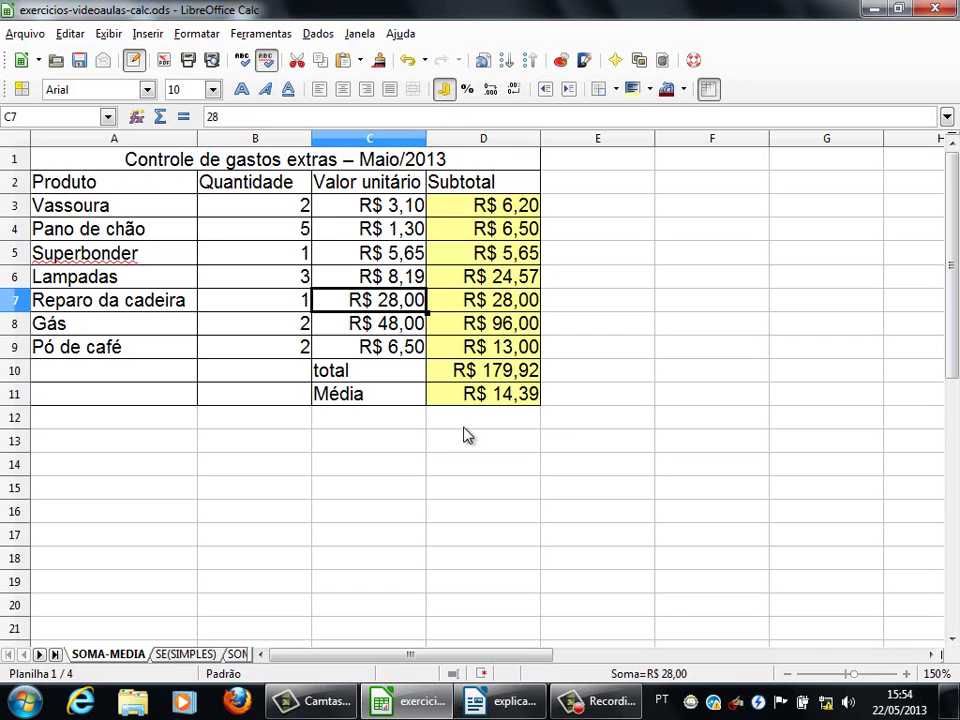
Add borders around all cells in C12:D13 below the average row.
click(406, 425)
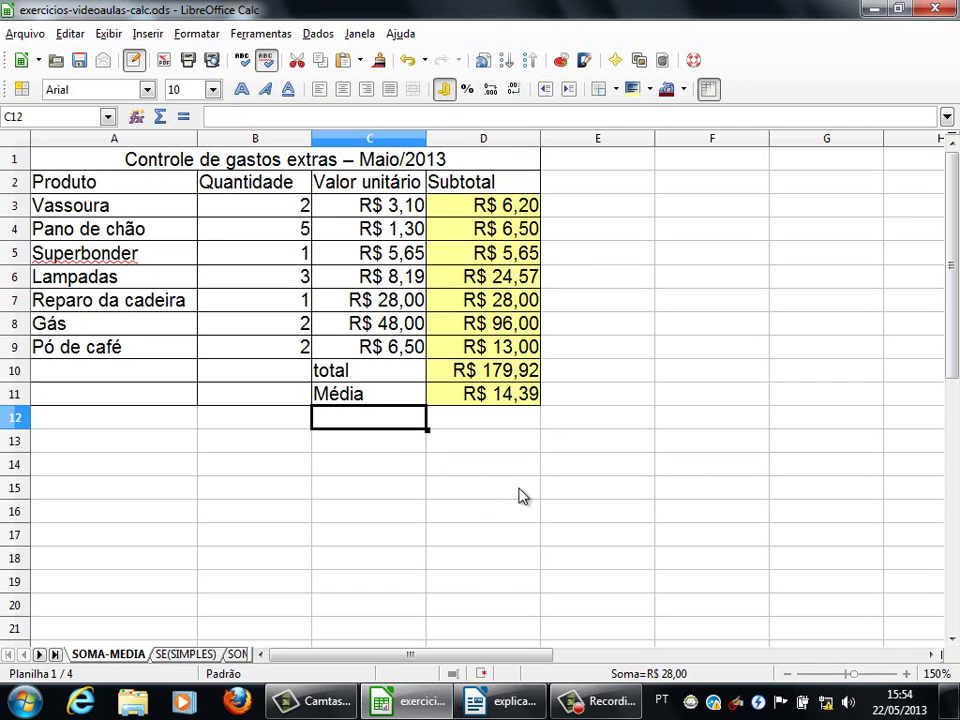
drag(390, 424, 439, 444)
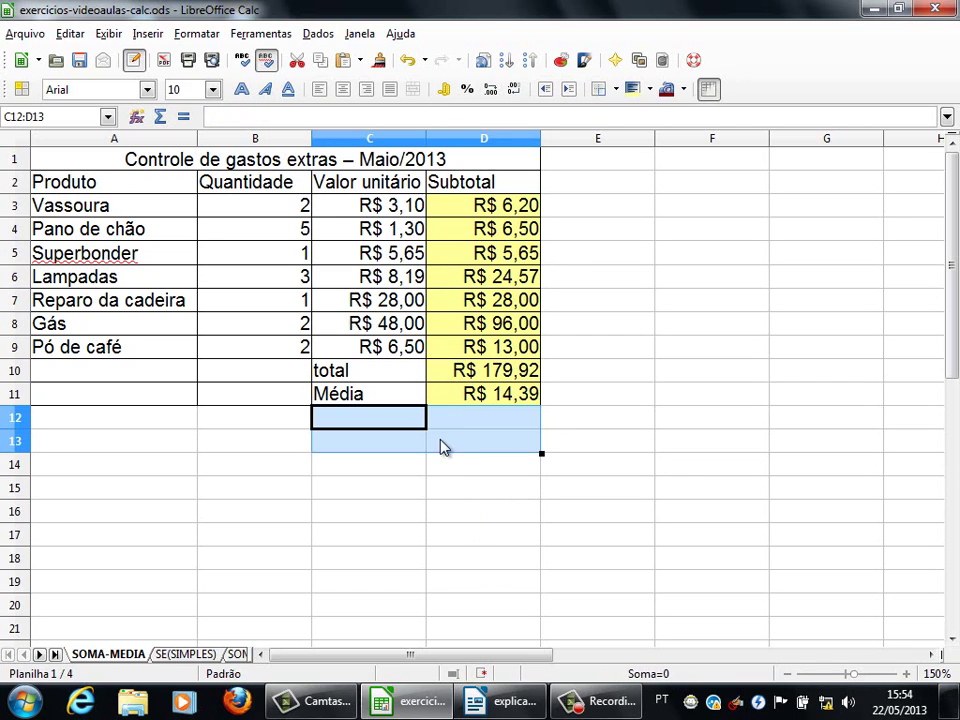
click(617, 89)
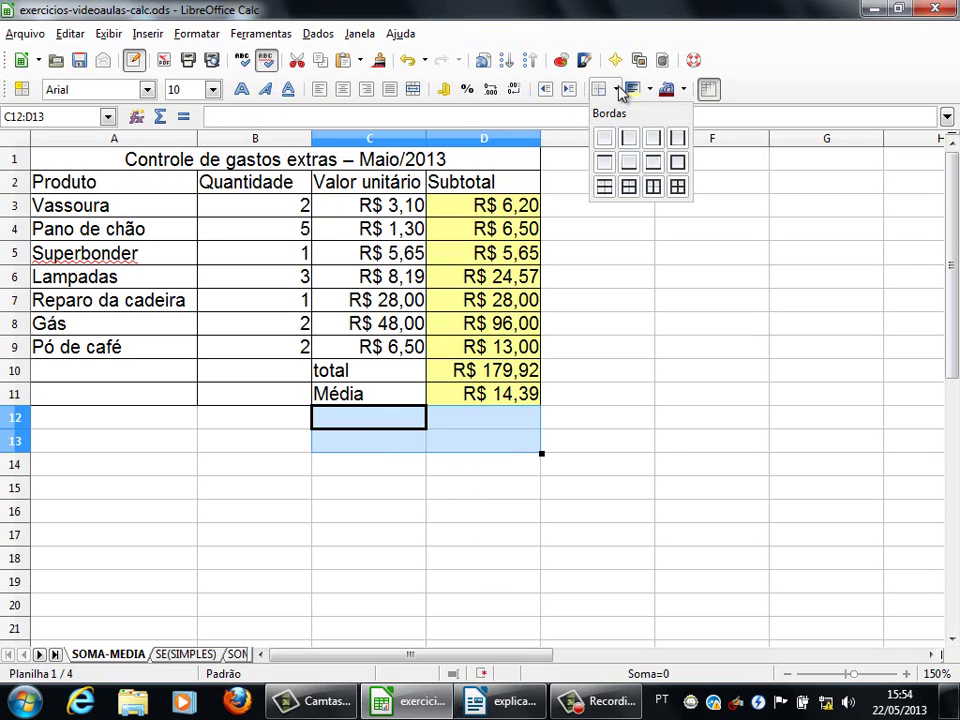
click(673, 186)
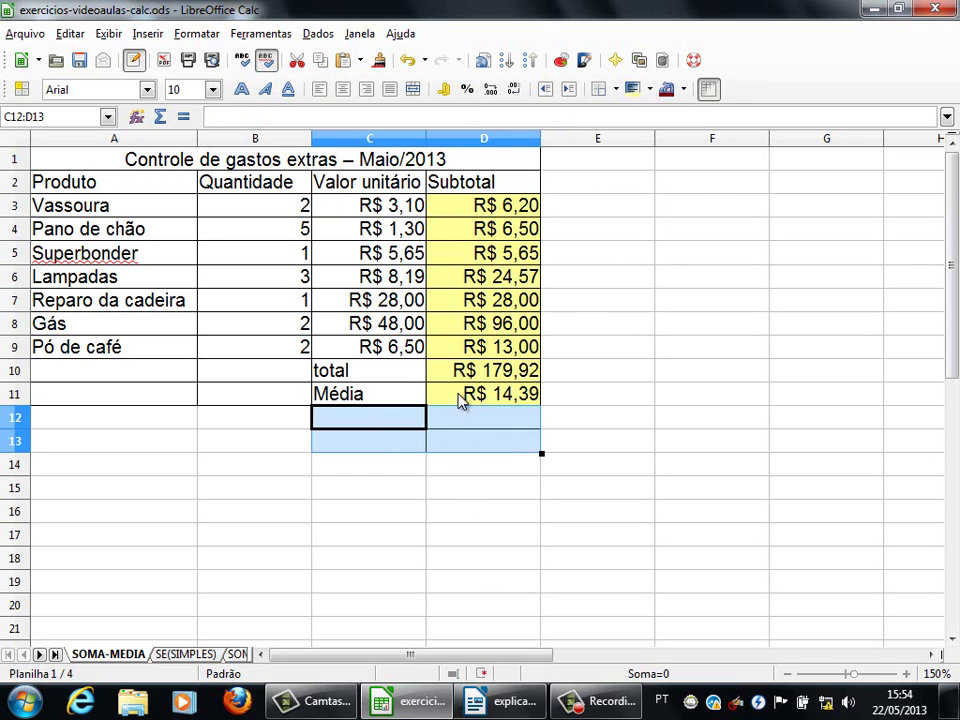
click(651, 90)
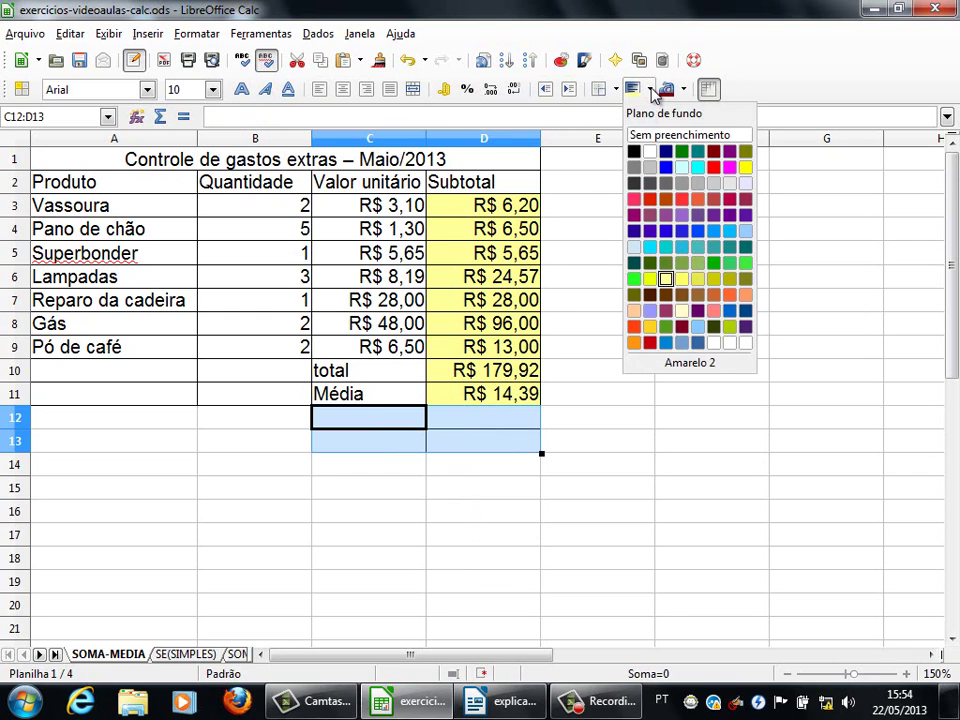
click(666, 278)
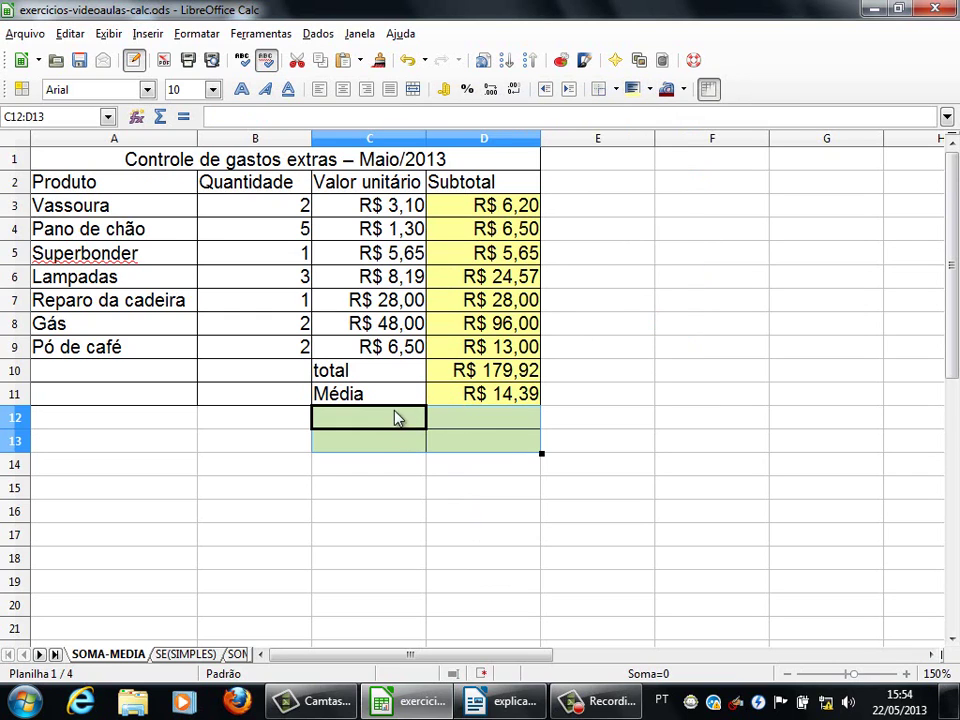
click(397, 418)
key(ctrl+z)
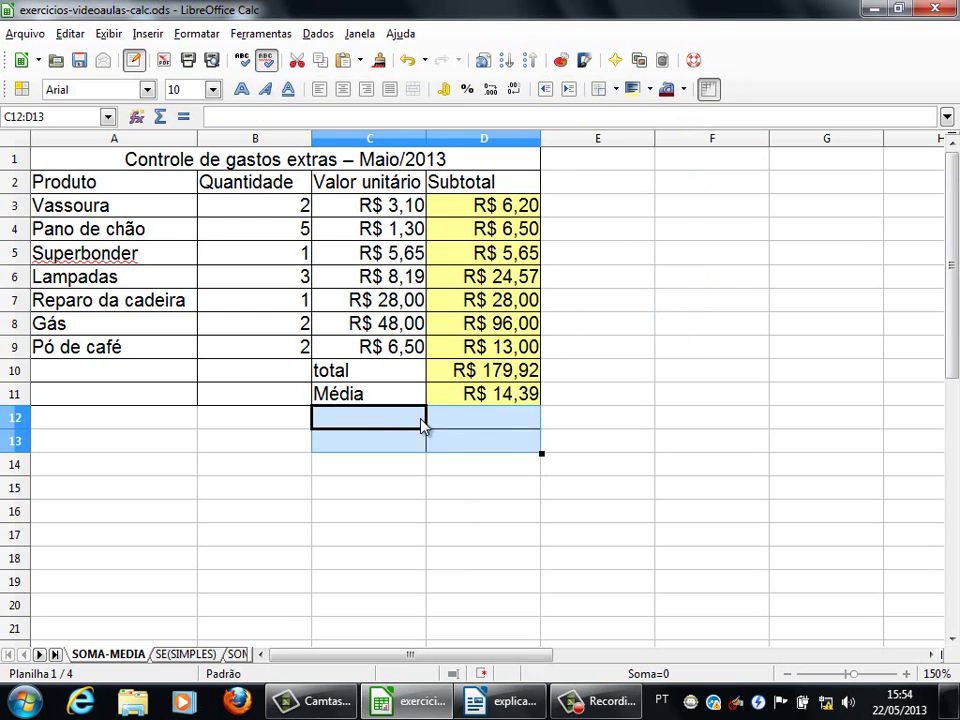
Fill cells D12:D13 with the Amarelo 2 background colour.
click(460, 425)
drag(470, 433, 473, 441)
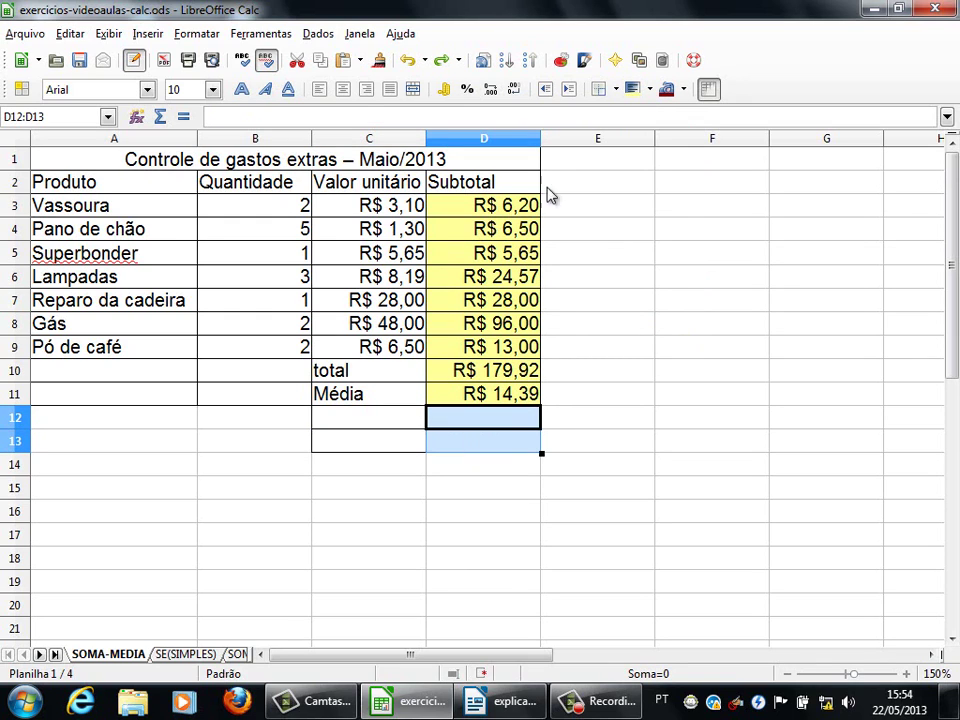
click(633, 92)
Enter the label "Maior" in C12, replacing the initially typed "Máximo".
click(397, 418)
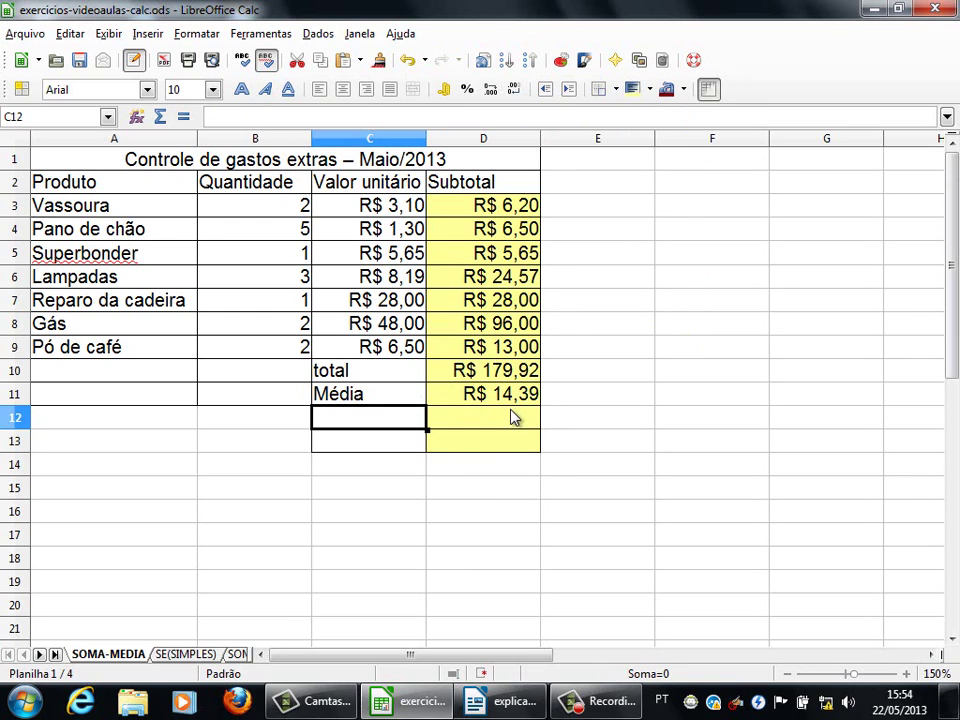
text(Máximo)
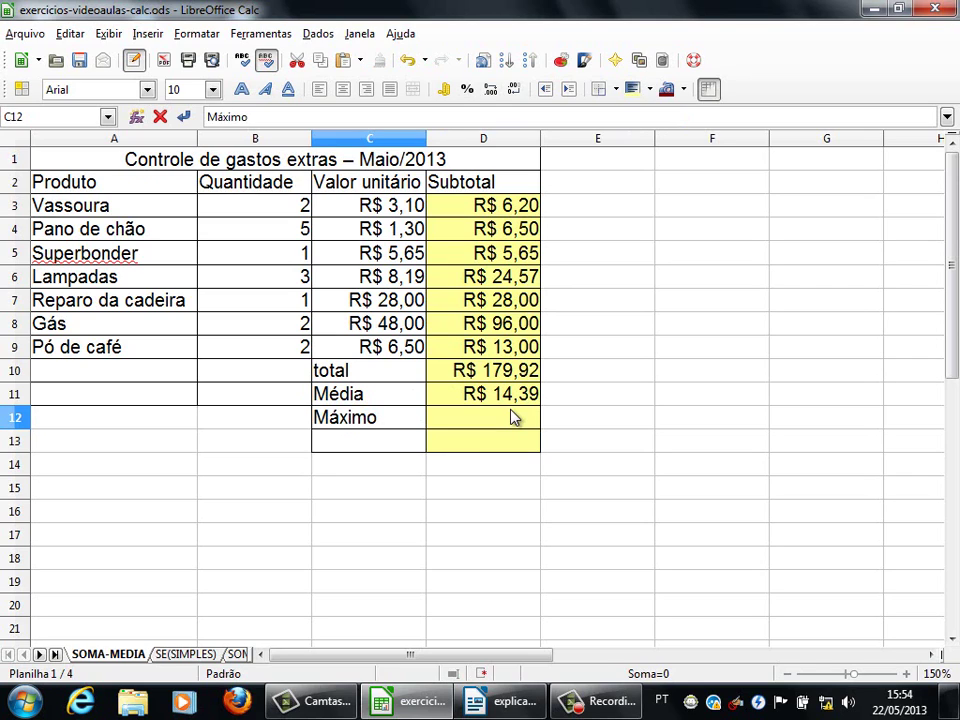
key(BackSpace)
key(BackSpace)
key(BackSpace)
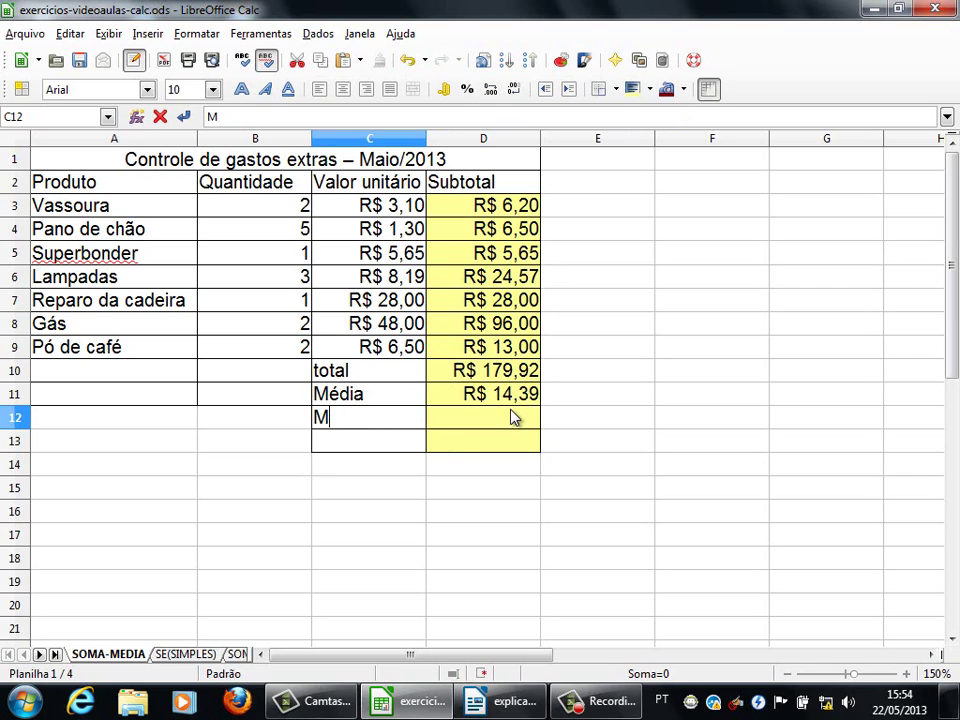
text(oir)
key(BackSpace)
key(BackSpace)
text(ior)
key(Return)
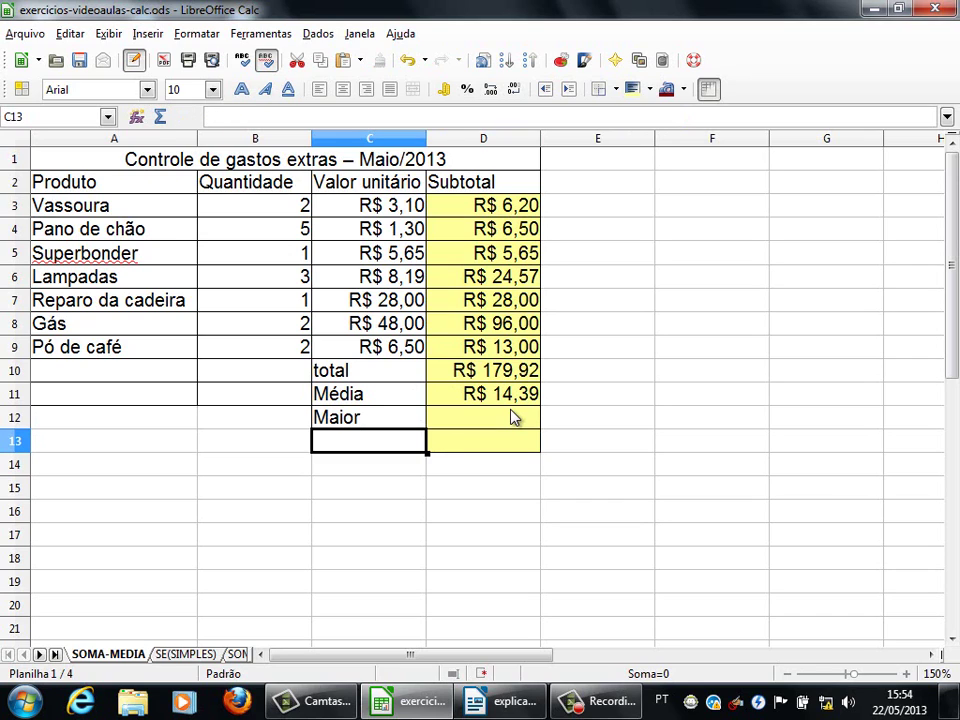
Enter the label "Minimo valor" in C13, below the largest-value label.
text(Minimo)
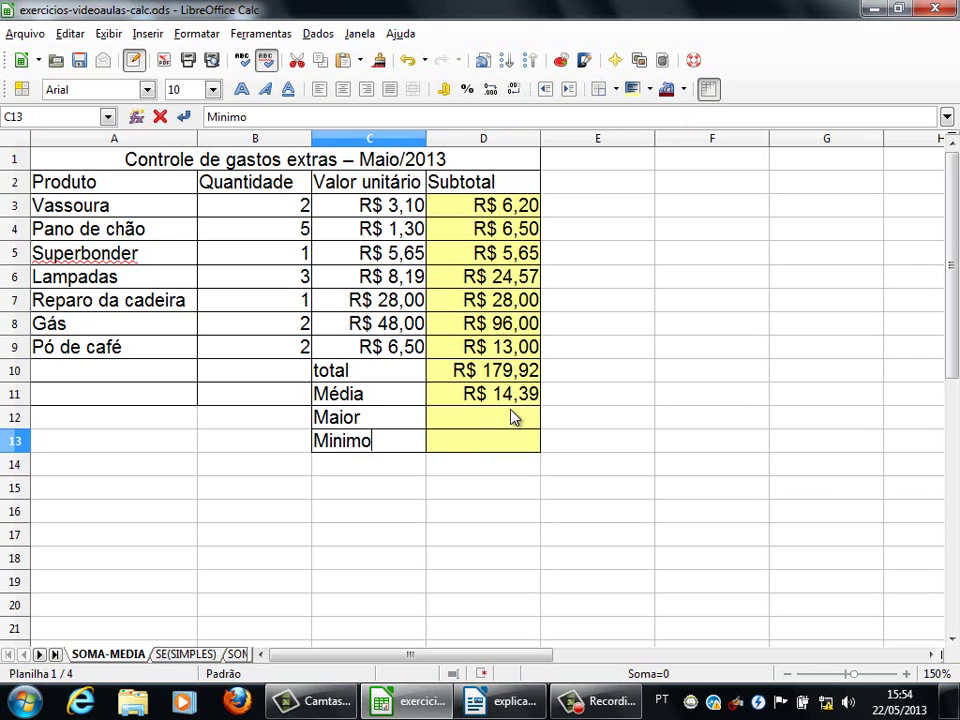
text( valor)
key(Return)
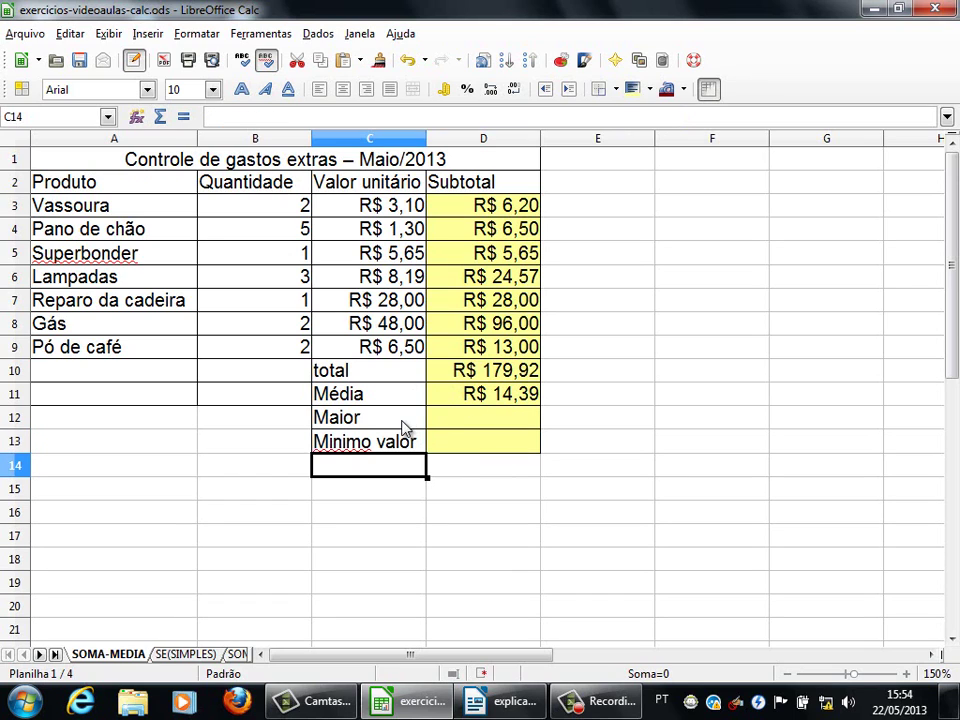
Extend the label in C12 so it reads "Maior valor".
click(405, 427)
double_click(404, 423)
text(va)
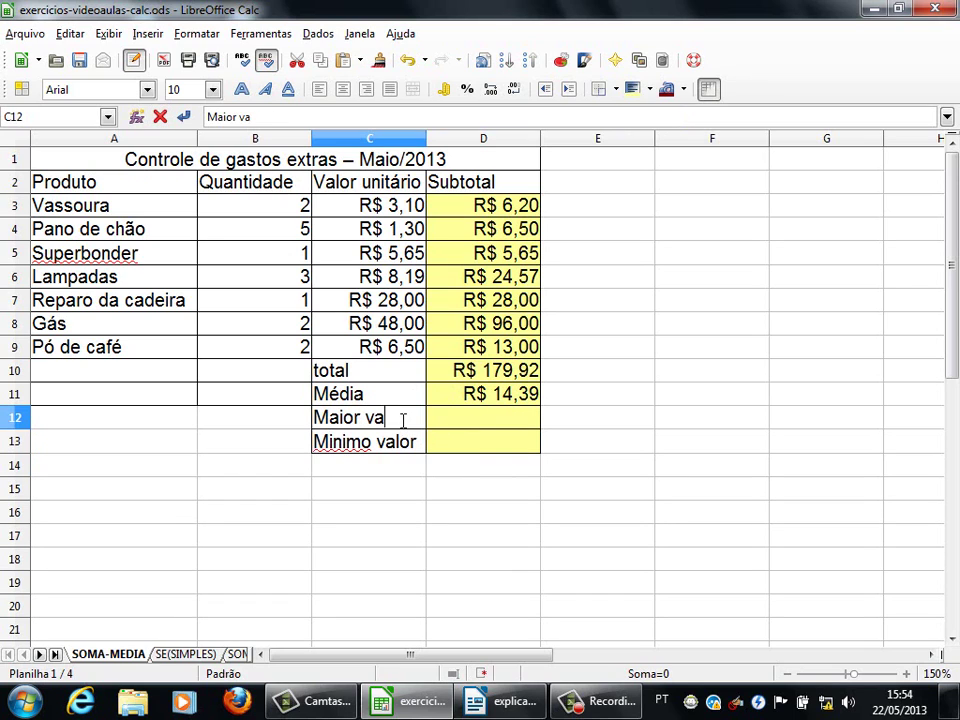
text(lor)
key(Return)
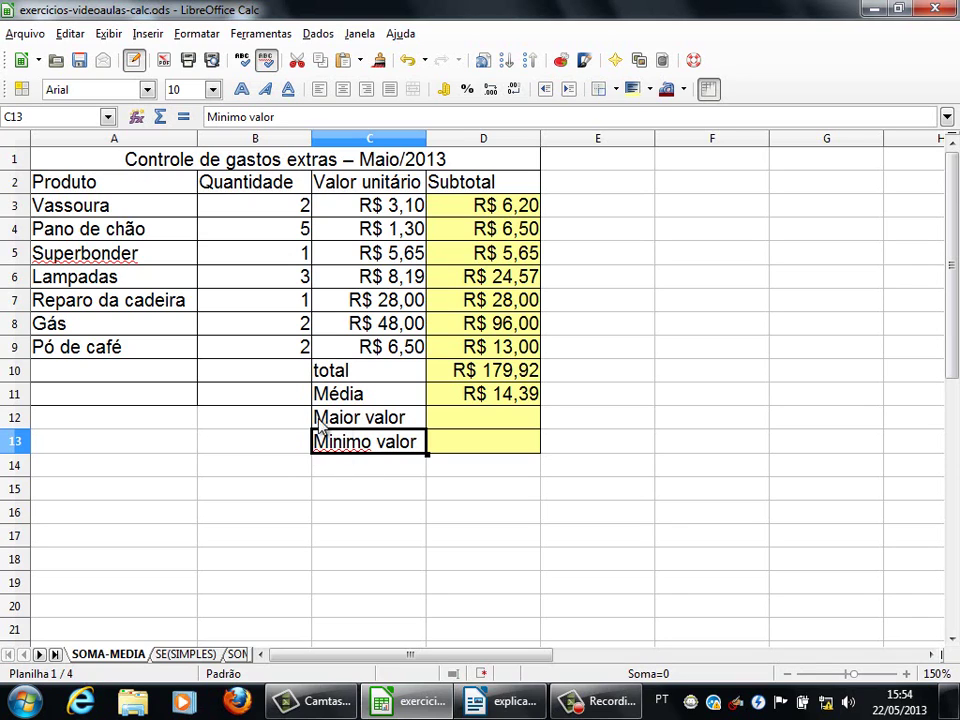
Reword the label in C13 to "Menor valor".
double_click(368, 443)
drag(368, 443, 322, 442)
text(nor)
key(Return)
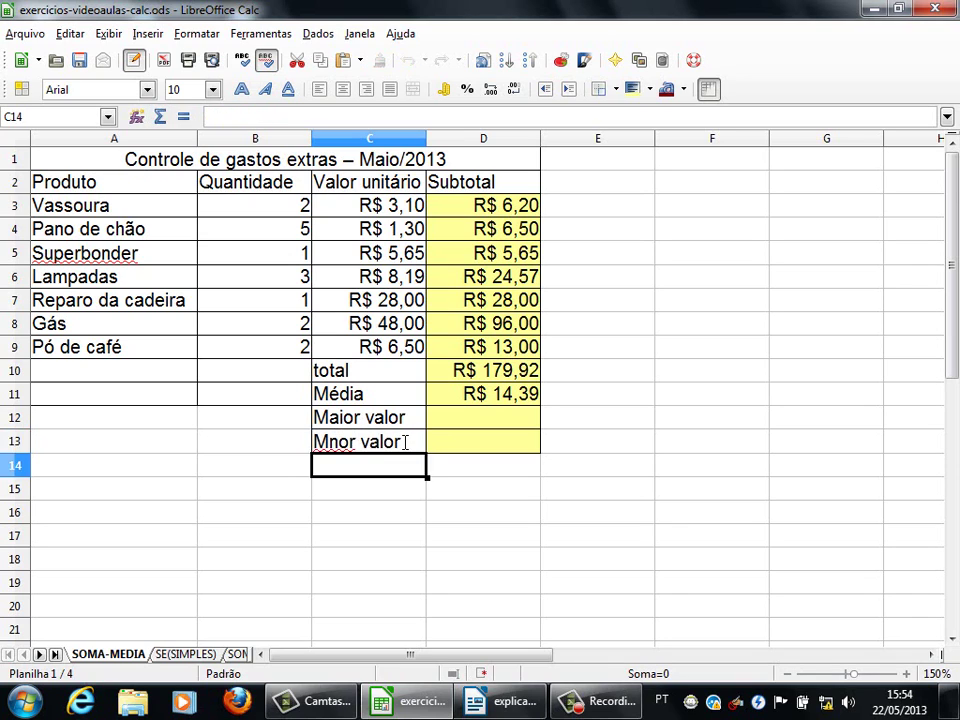
click(404, 443)
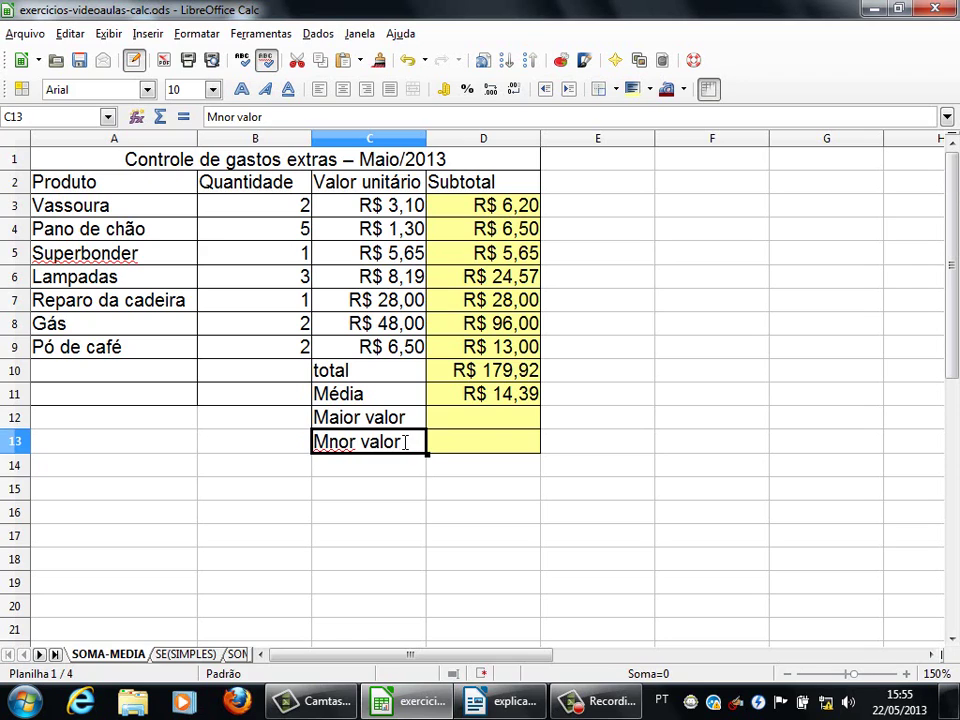
double_click(330, 443)
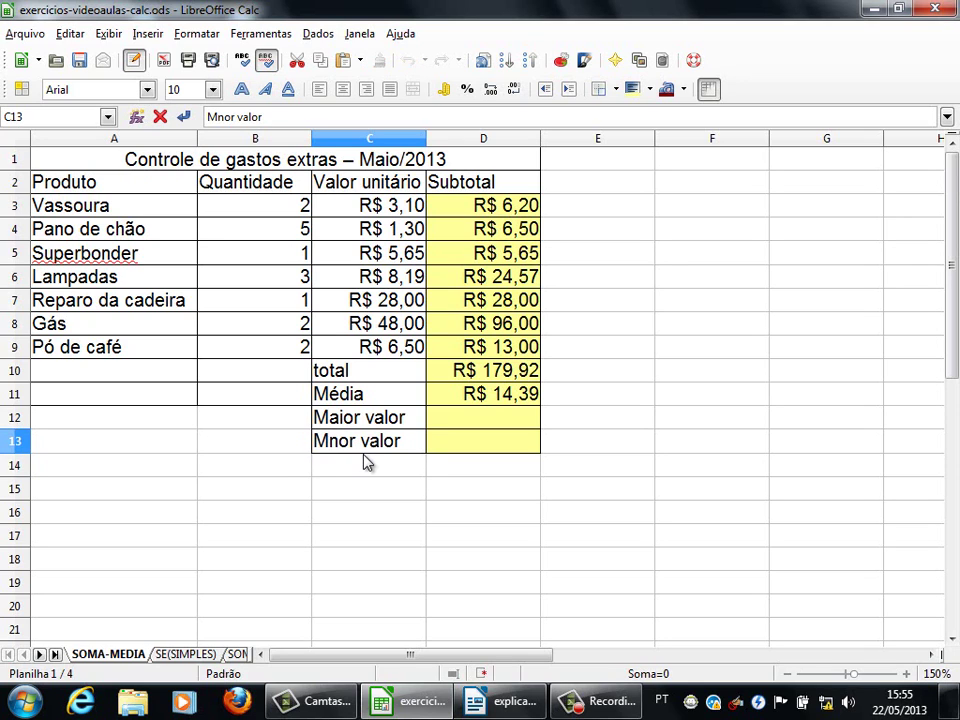
text(e)
key(Return)
Calculate the largest unit price in D12 with the formula =máximo(C3:C9).
click(462, 420)
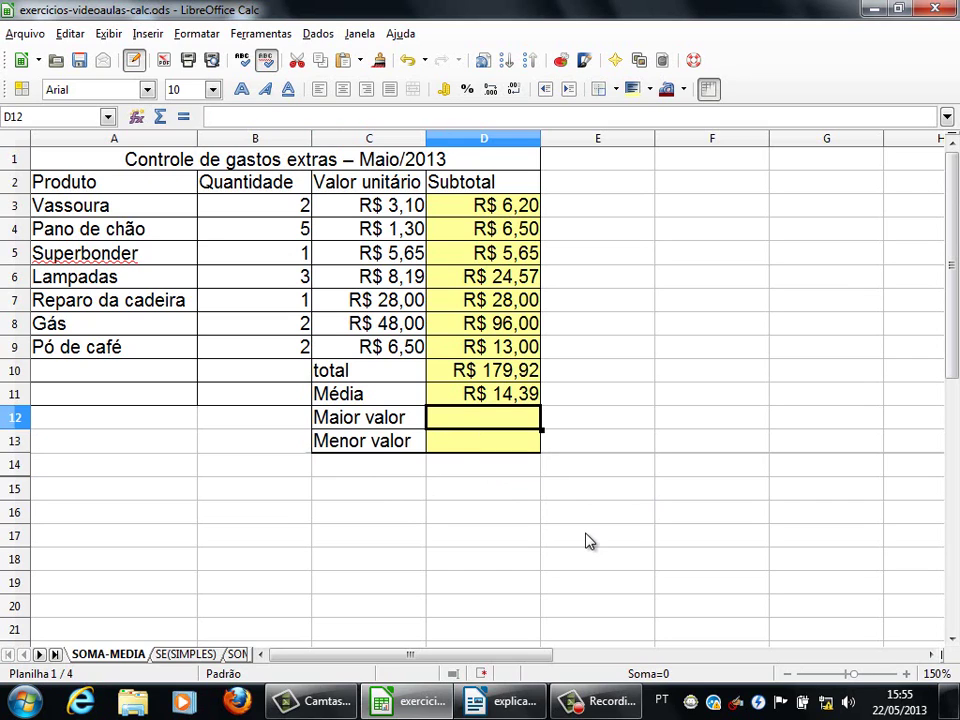
text(=)
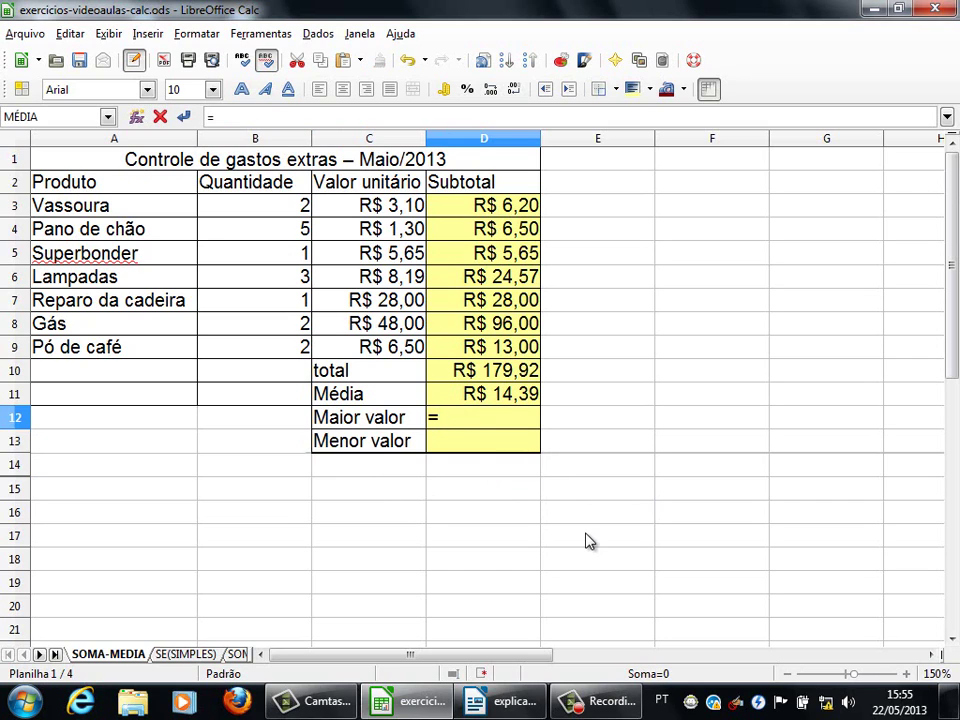
text(máxi)
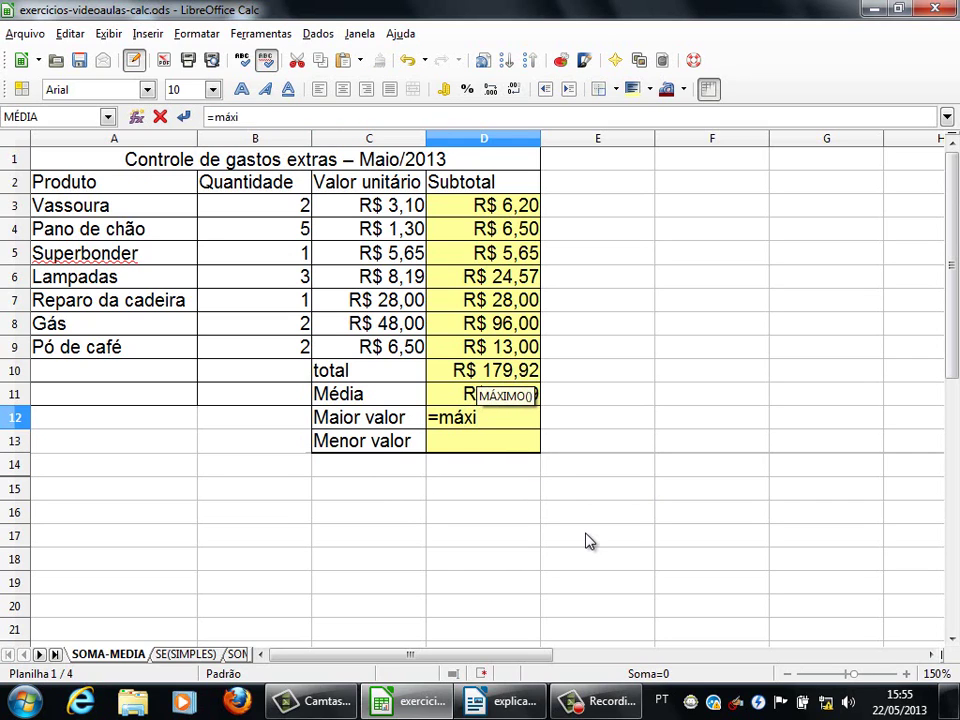
text(mo()
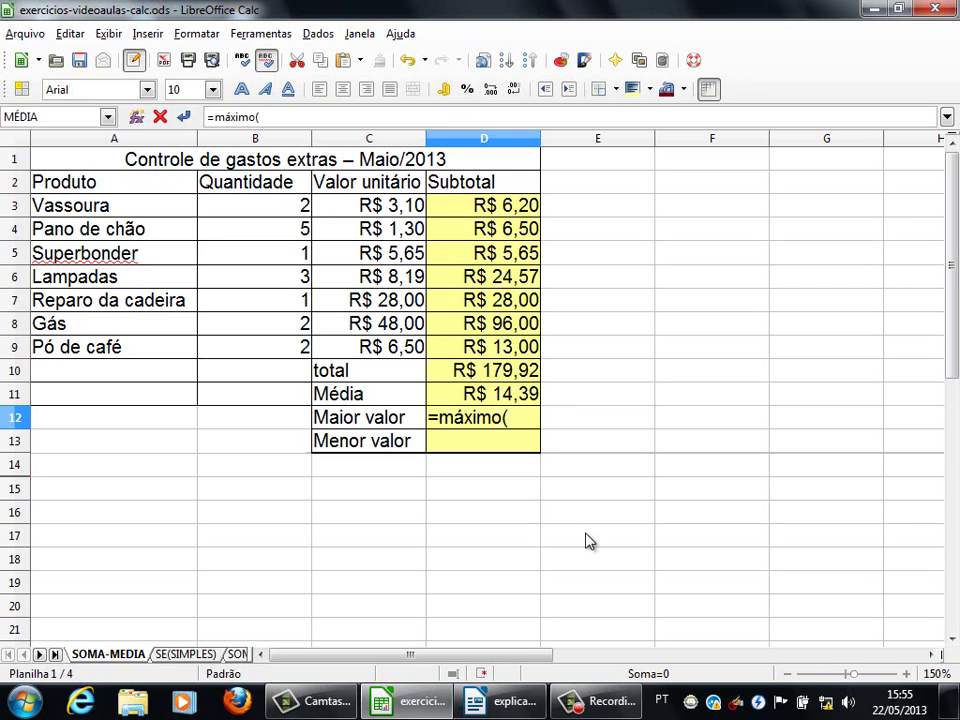
drag(394, 212, 386, 358)
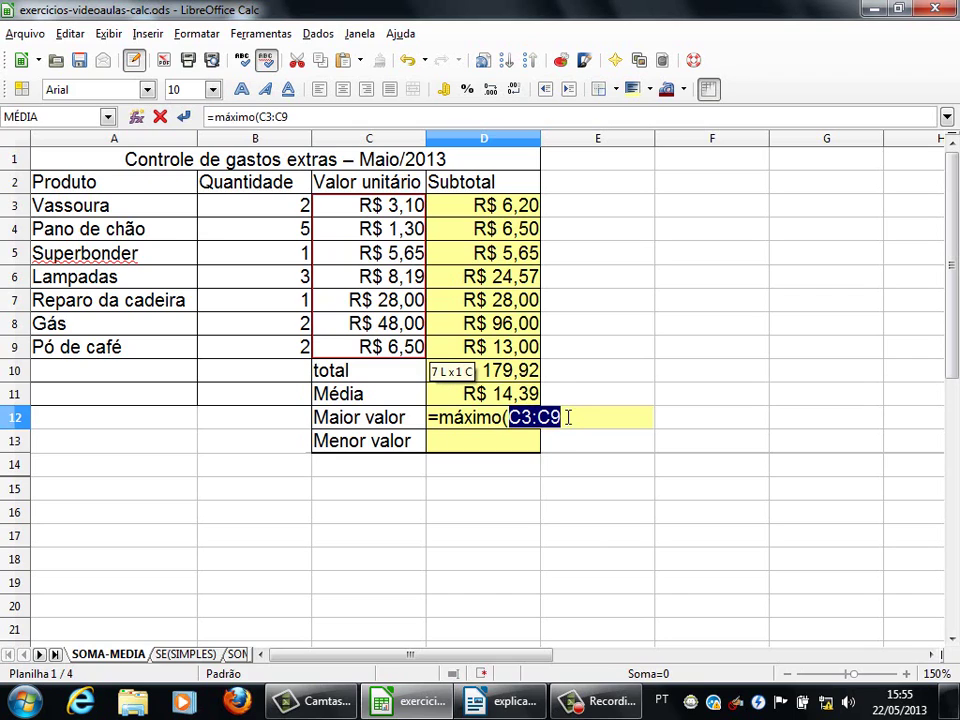
key(Return)
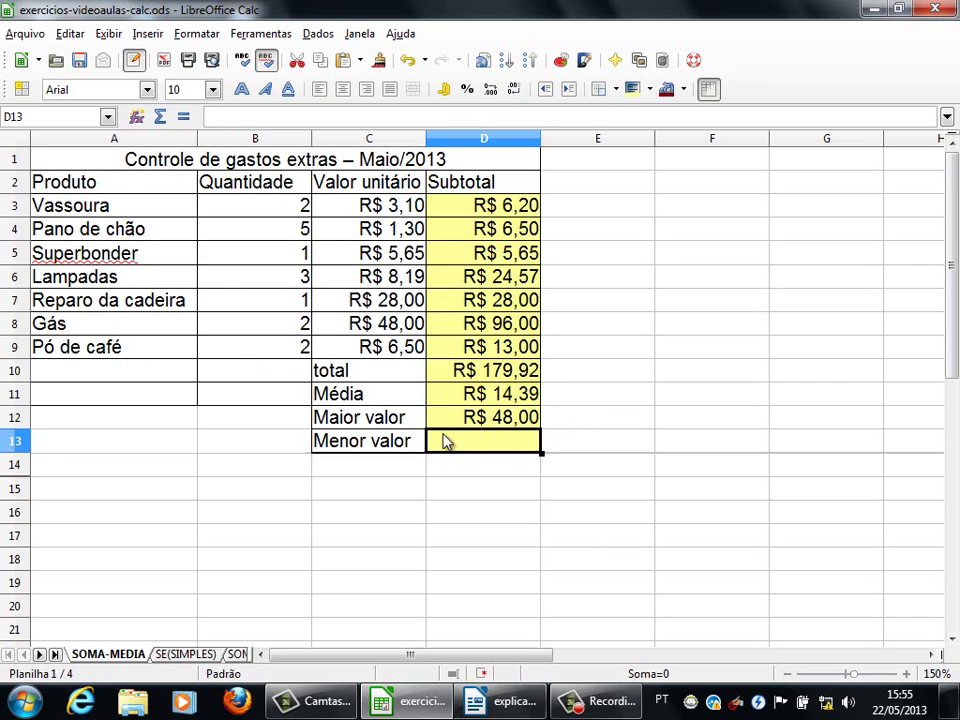
Calculate the smallest unit price in D13 with =mínimo(C3:C9) and check it against the unit price in C4.
text(=m)
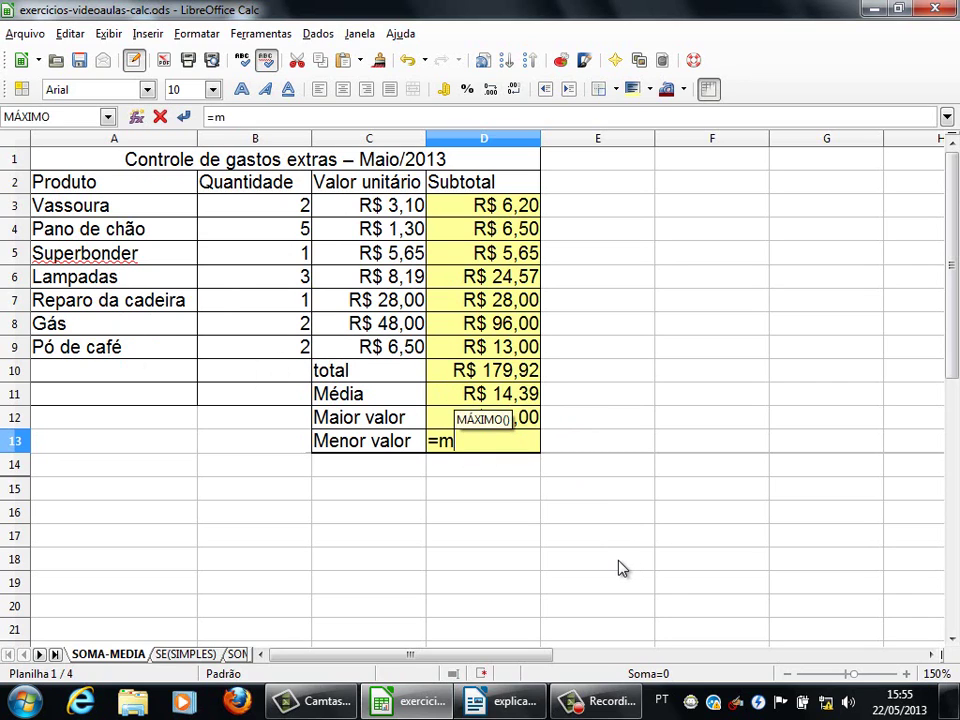
text(ínimo()
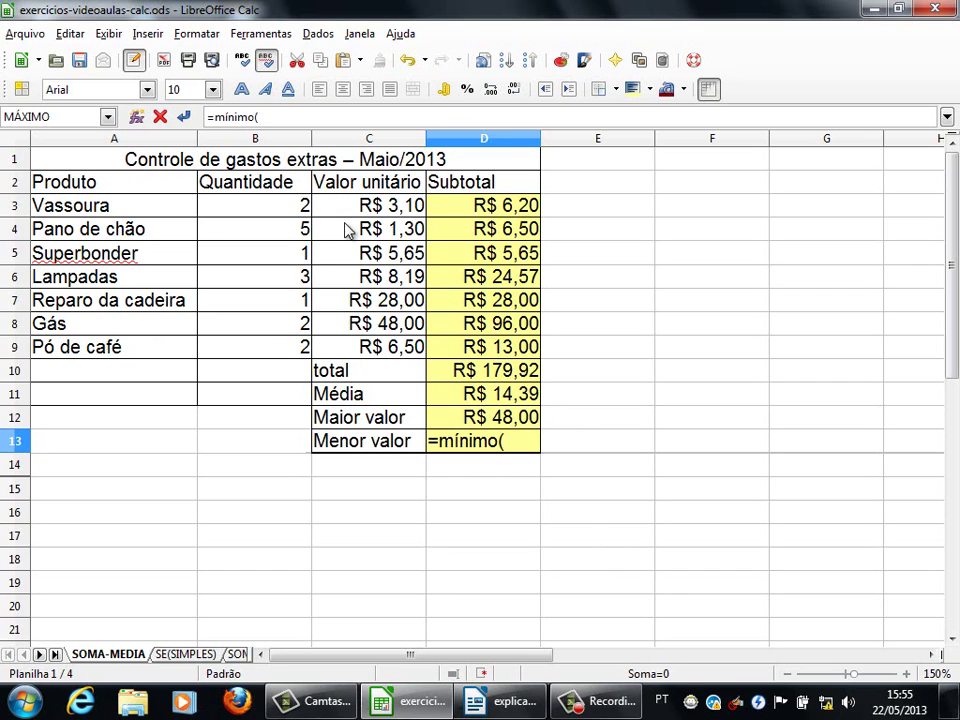
drag(354, 208, 358, 360)
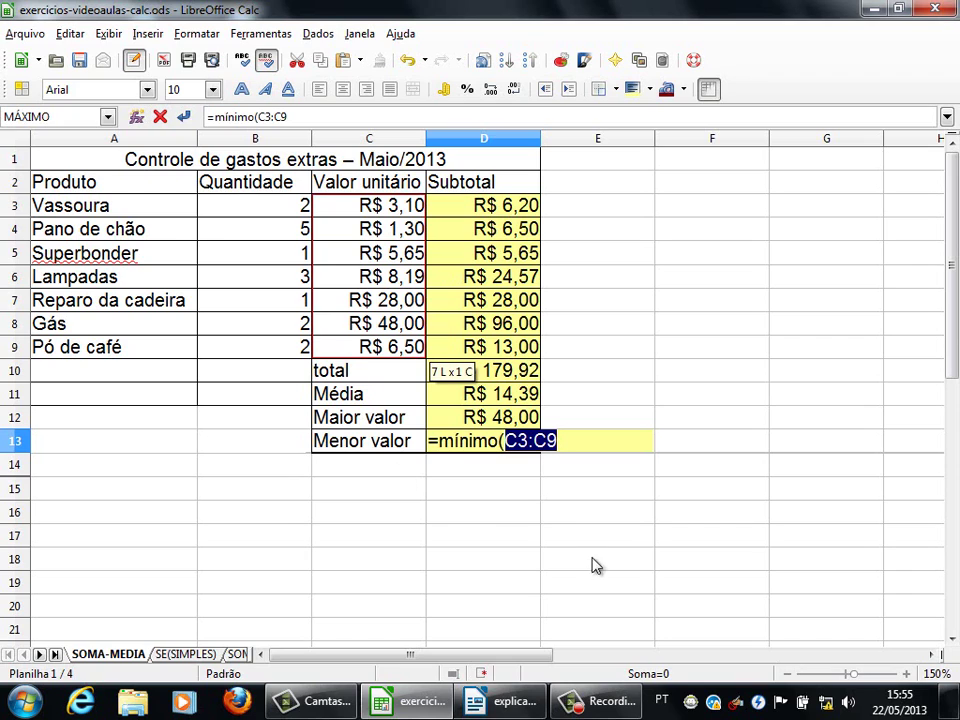
key(Return)
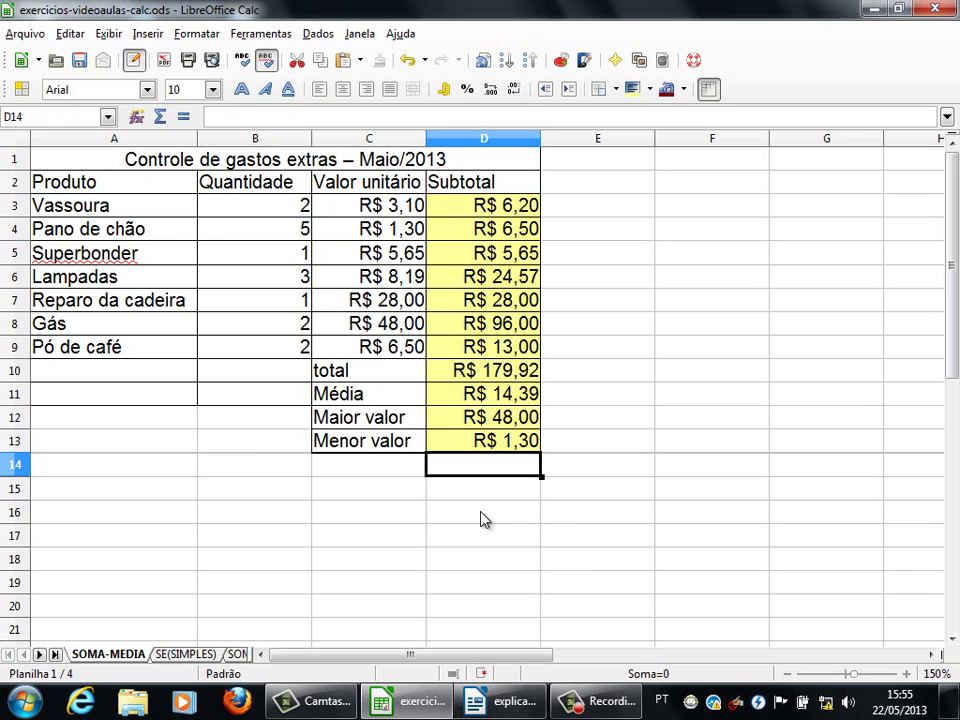
click(484, 441)
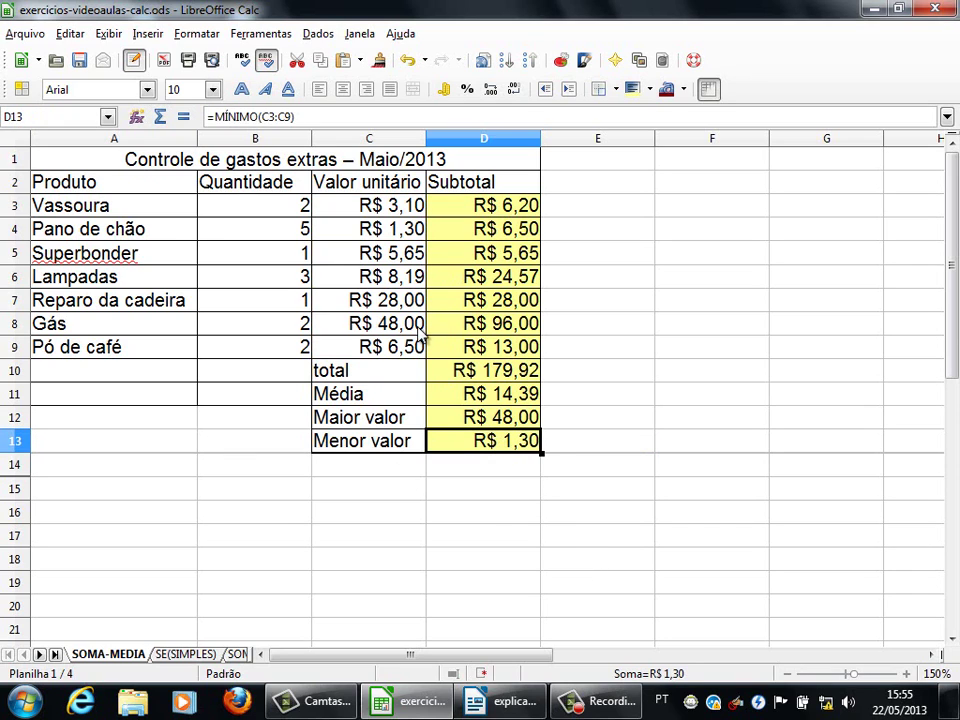
click(339, 236)
click(643, 469)
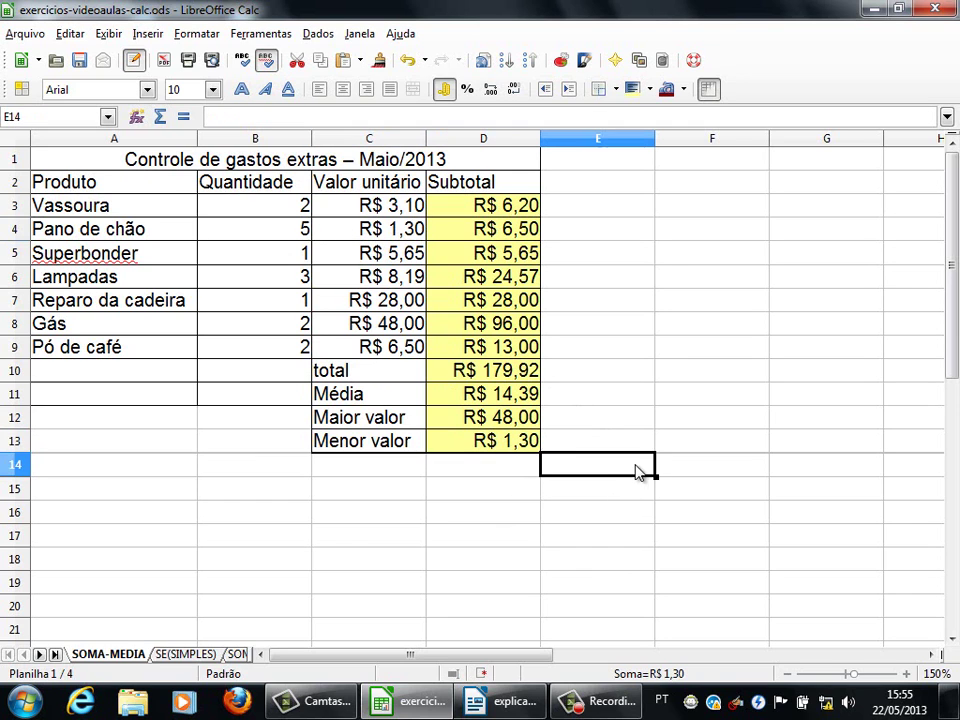
Switch to the explicacoes-calc.odt document in LibreOffice Writer and review the four function examples, the function list and the general syntax line.
click(500, 701)
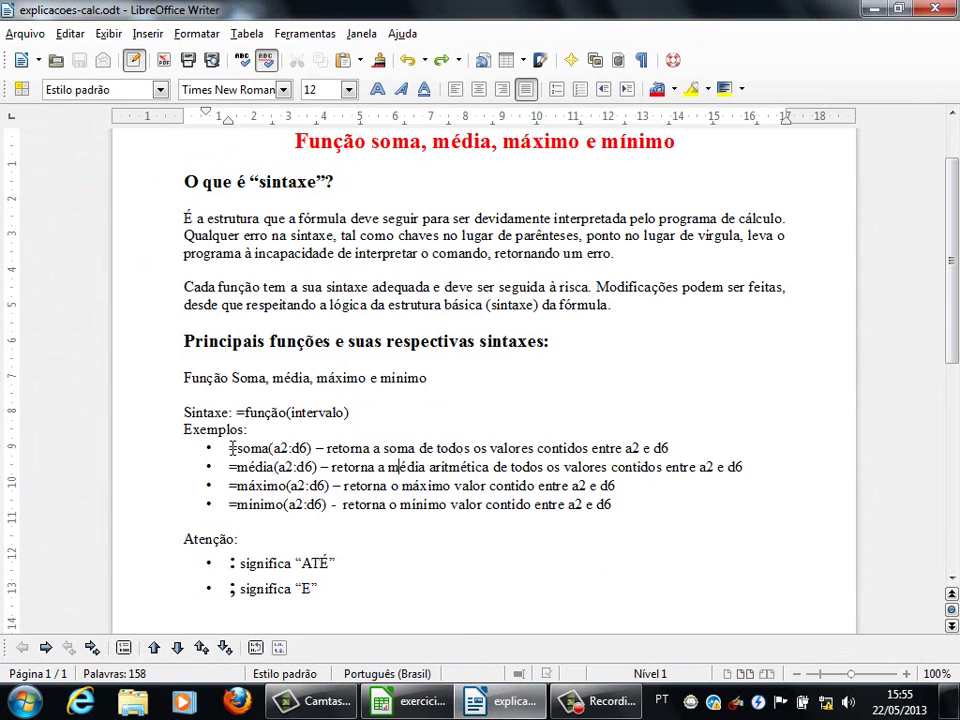
drag(230, 449, 626, 513)
click(627, 509)
drag(171, 376, 427, 379)
click(310, 412)
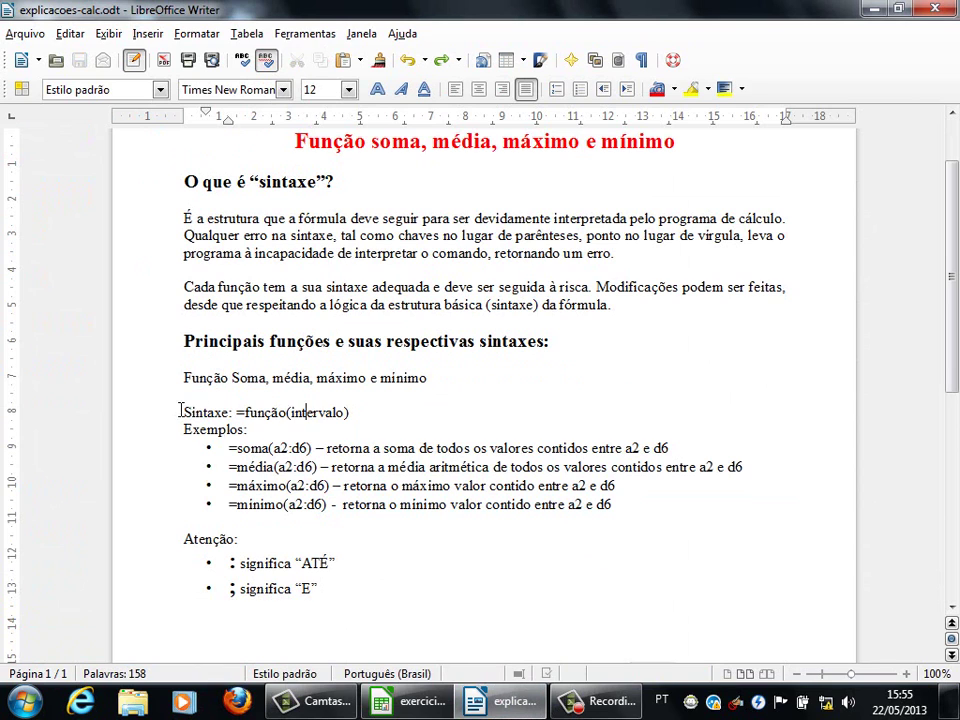
drag(182, 407, 381, 409)
click(393, 424)
Return to the exercicios-videoaulas-calc.ods spreadsheet in LibreOffice Calc and capitalise the label in C10 as "Total".
click(432, 702)
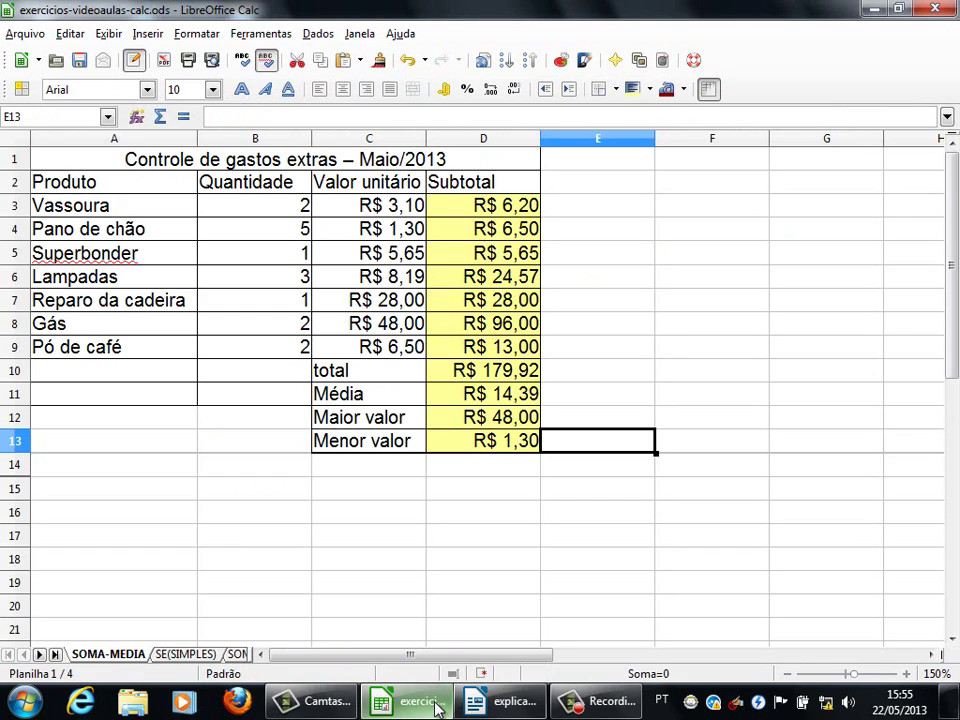
click(578, 189)
click(574, 208)
click(596, 234)
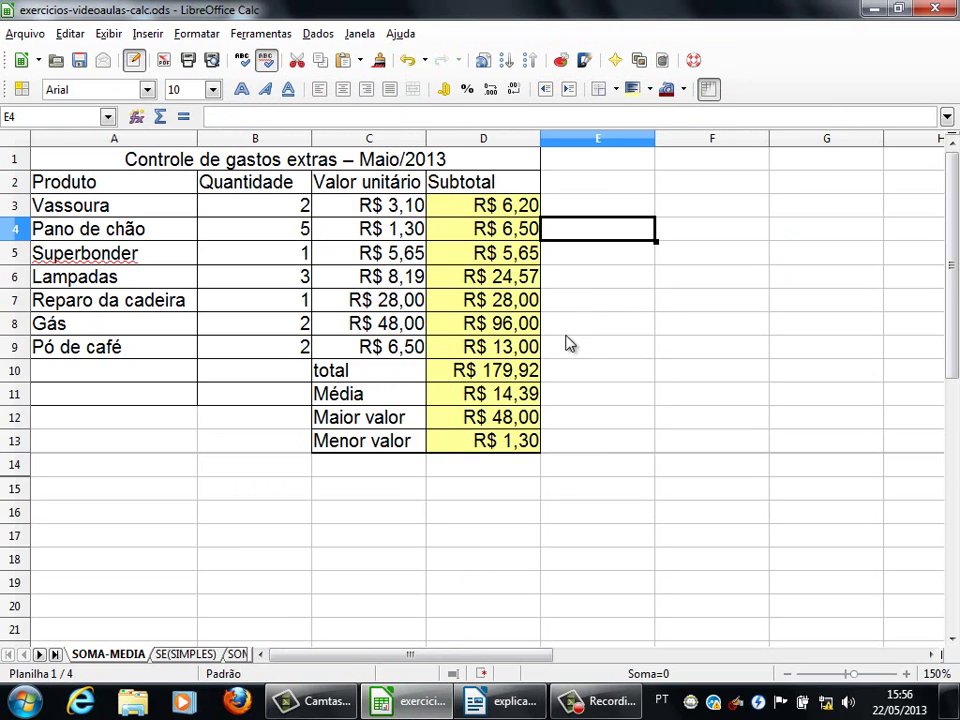
click(322, 378)
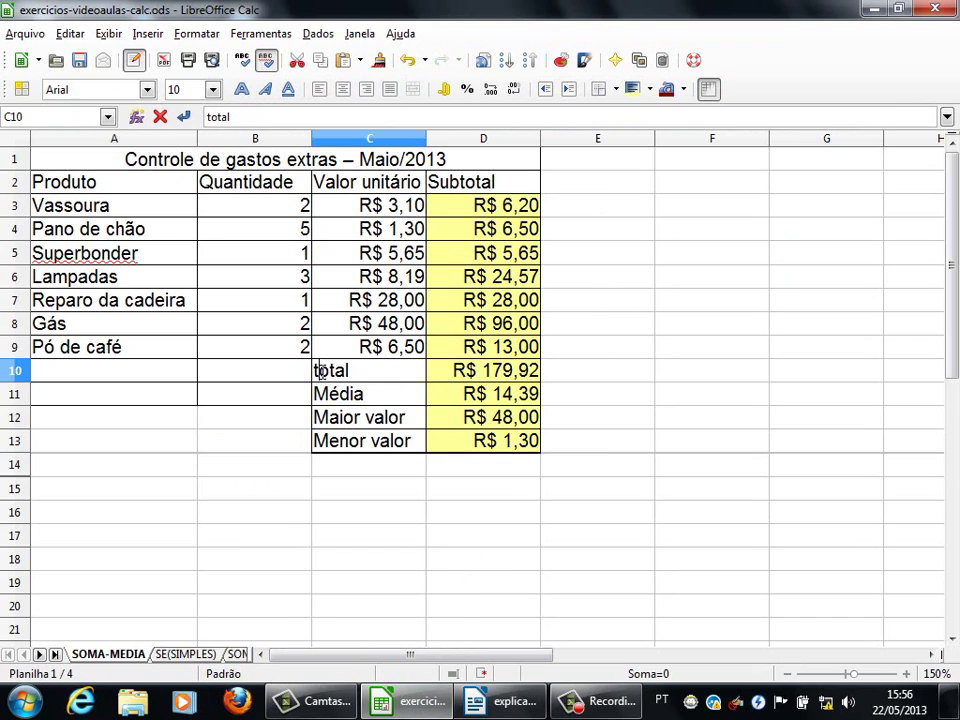
double_click(316, 370)
key(Delete)
text(T)
key(Return)
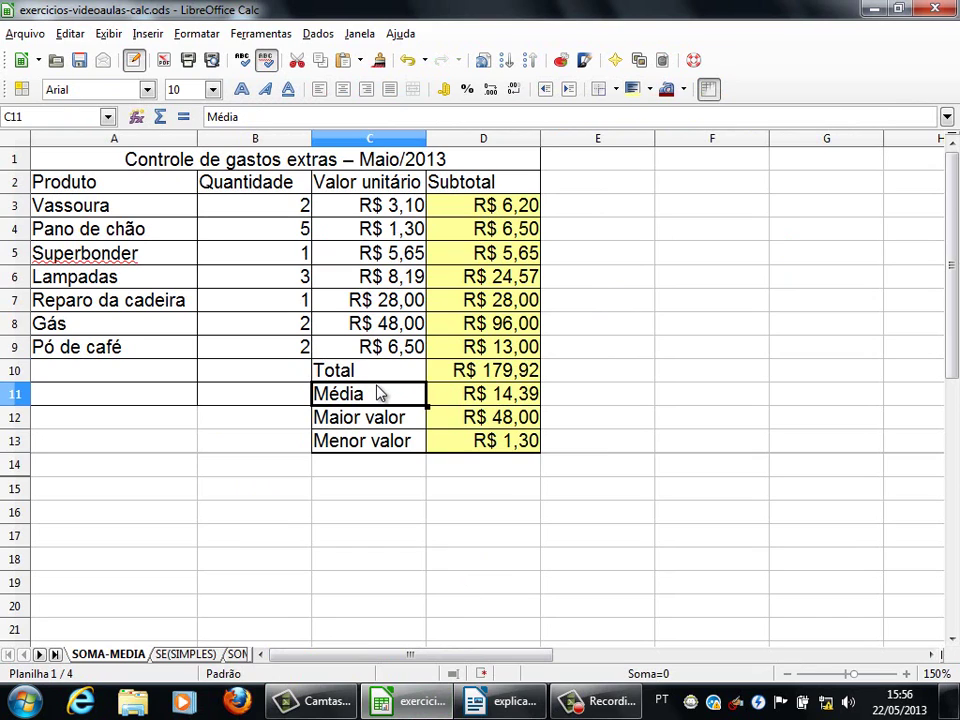
click(612, 379)
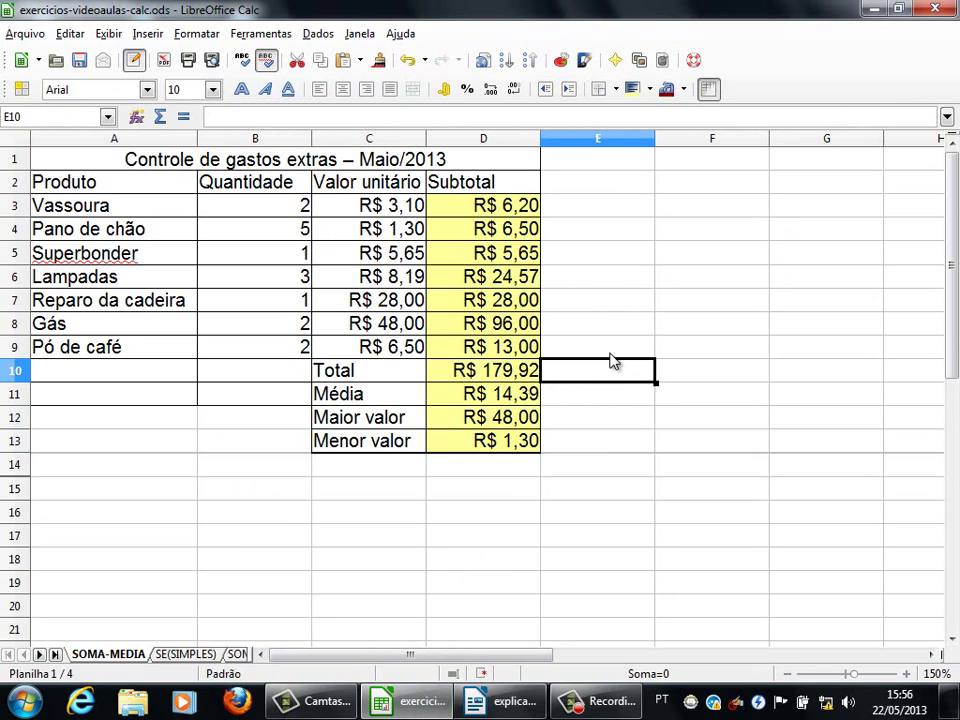
click(605, 299)
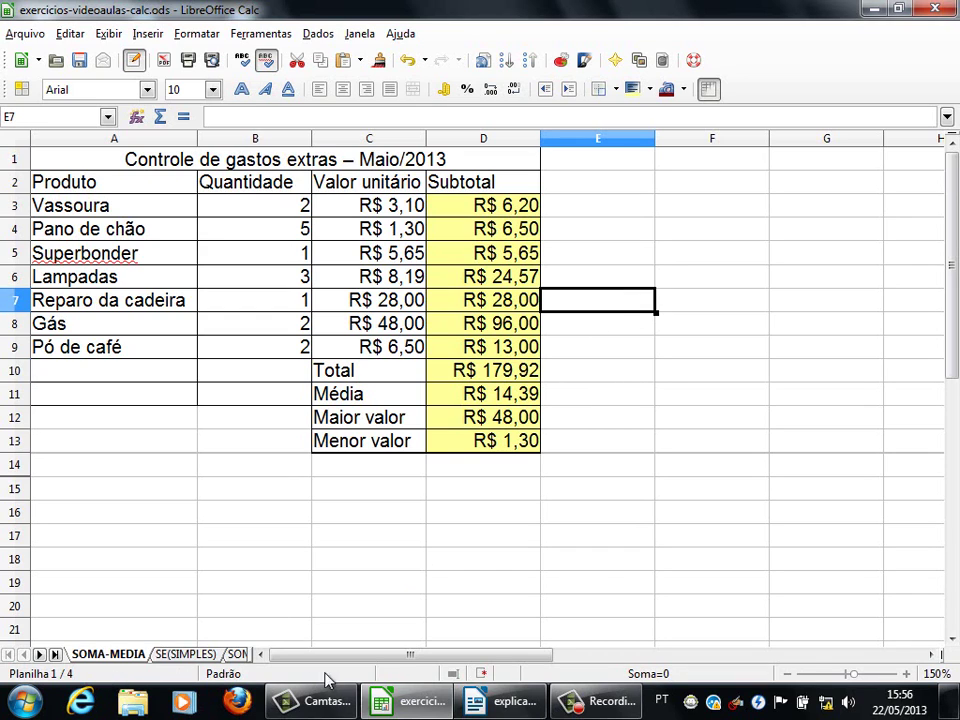
right_click(641, 679)
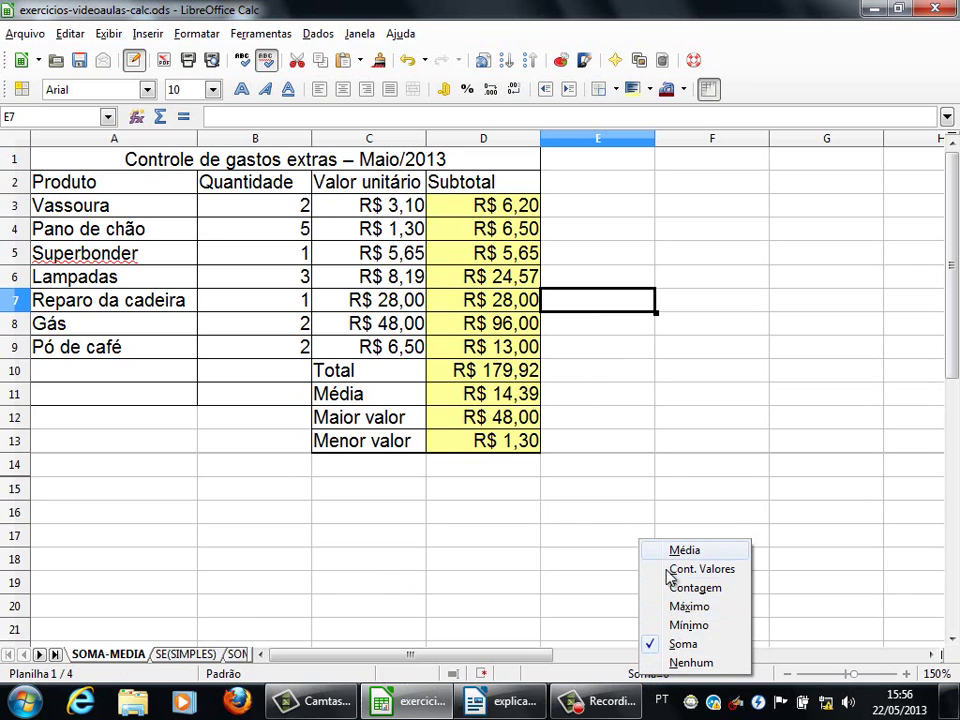
click(650, 676)
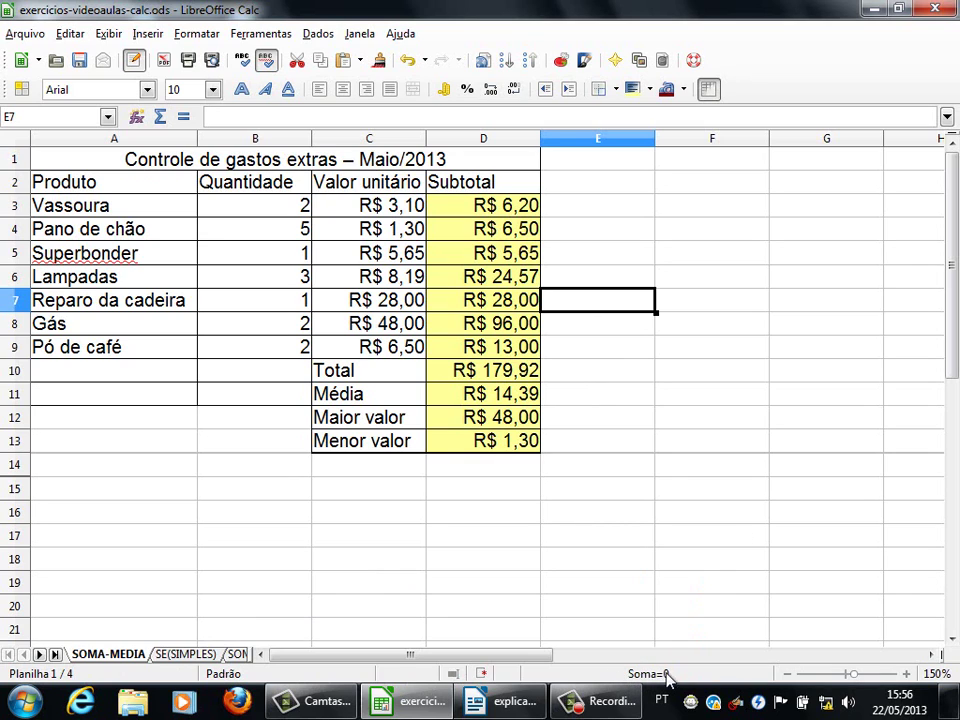
click(640, 536)
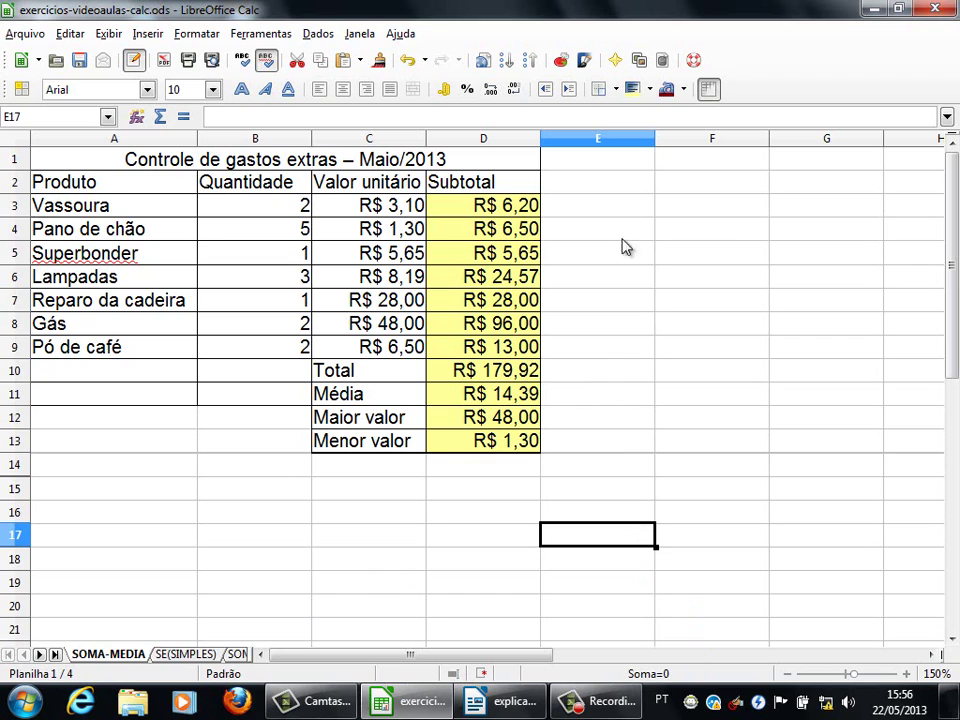
click(636, 222)
click(617, 207)
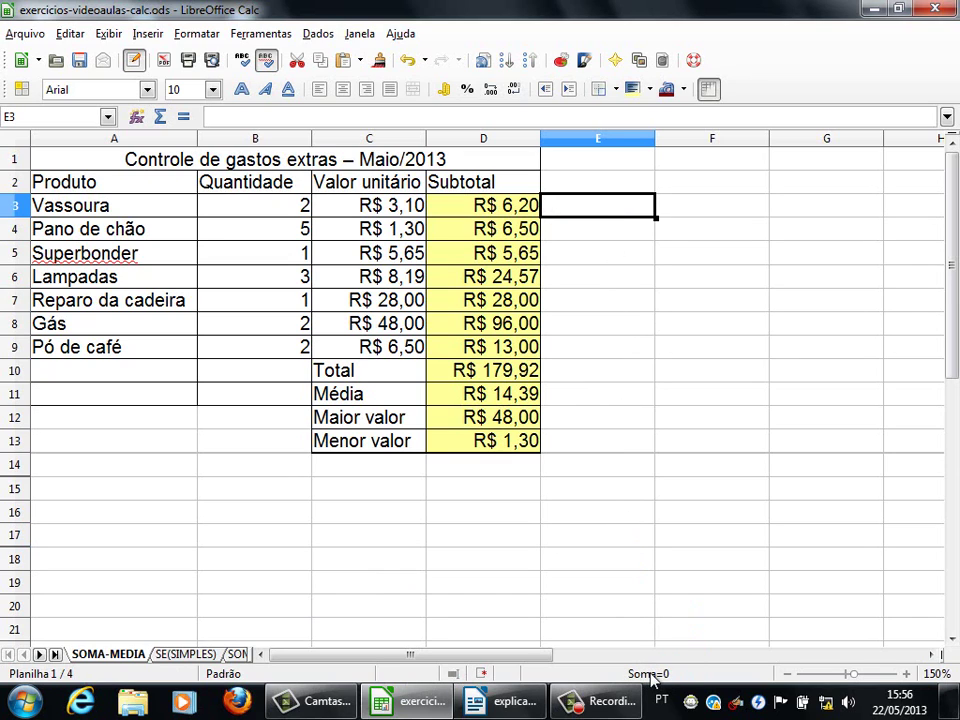
click(622, 283)
Set the status bar calculation to Média for the subtotals D3:D9 and compare it with the average row C11:D11.
drag(463, 208, 473, 354)
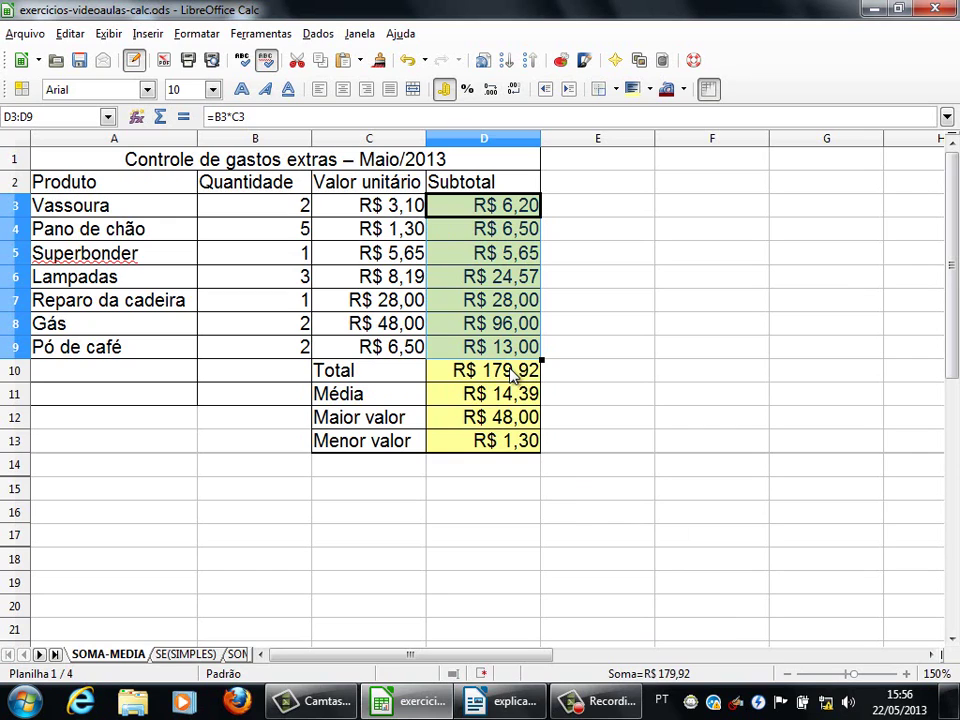
right_click(652, 679)
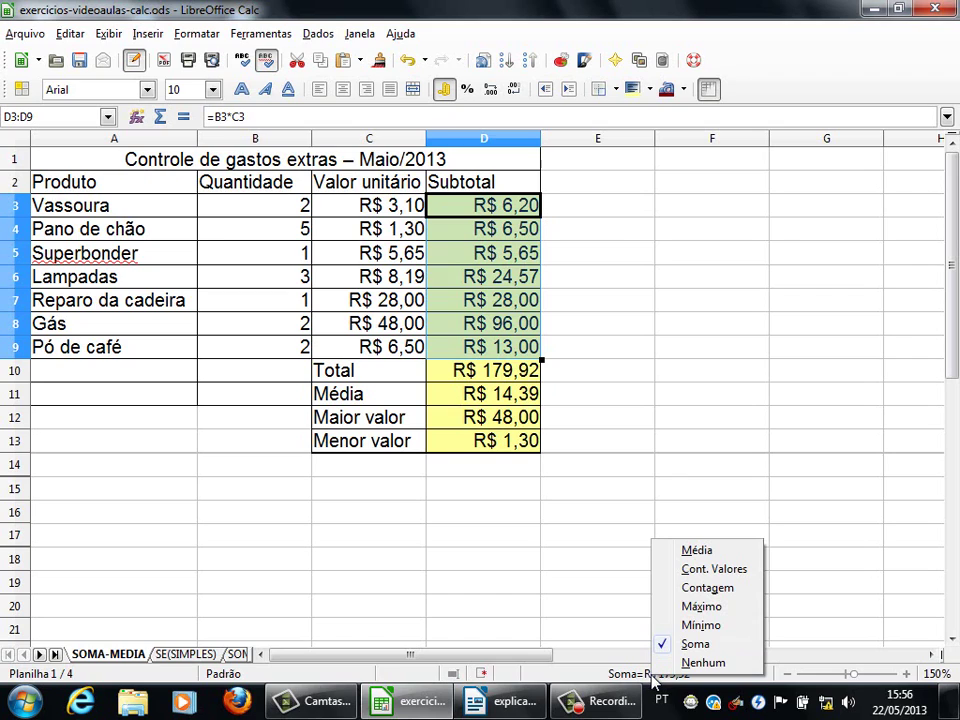
click(694, 551)
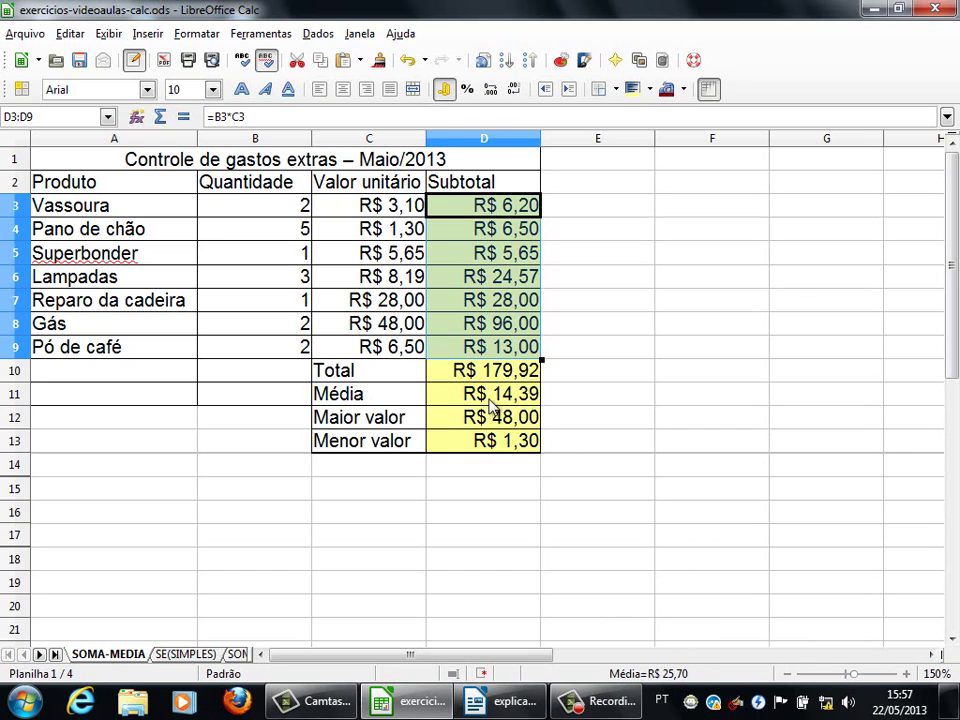
drag(365, 397, 480, 405)
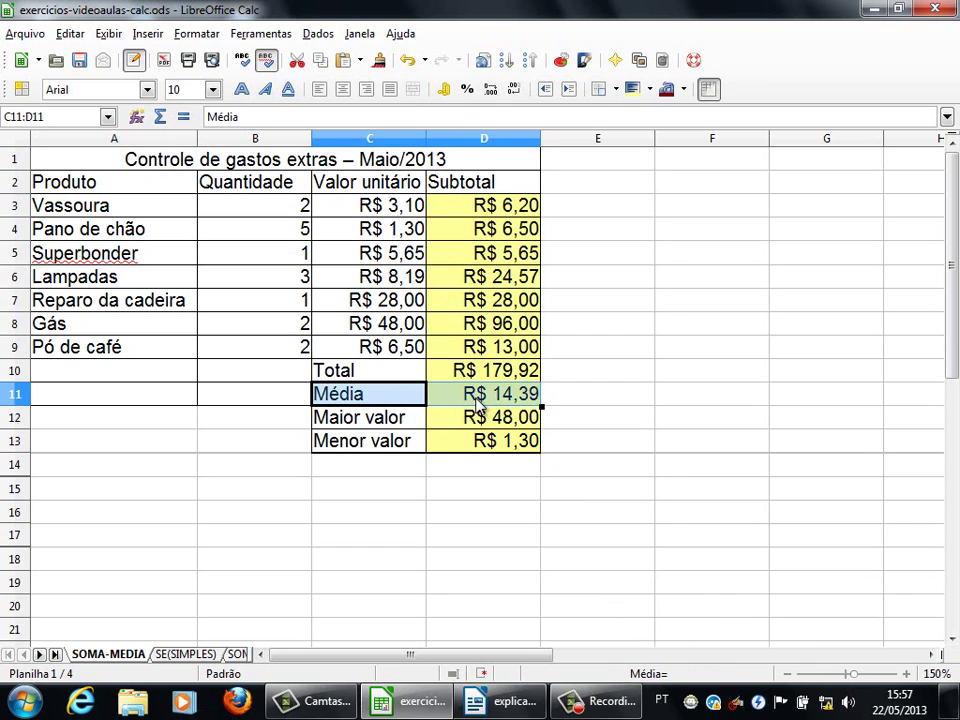
Check the average of the unit prices C3:C9 in the status bar and switch its calculation to Cont. Valores.
click(593, 436)
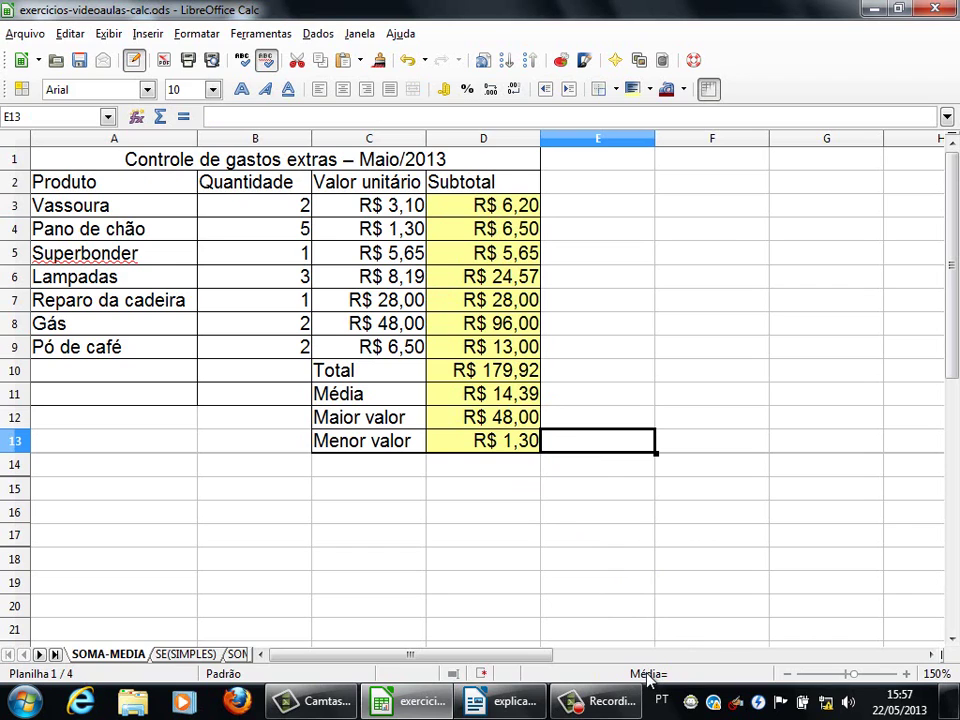
drag(330, 208, 370, 352)
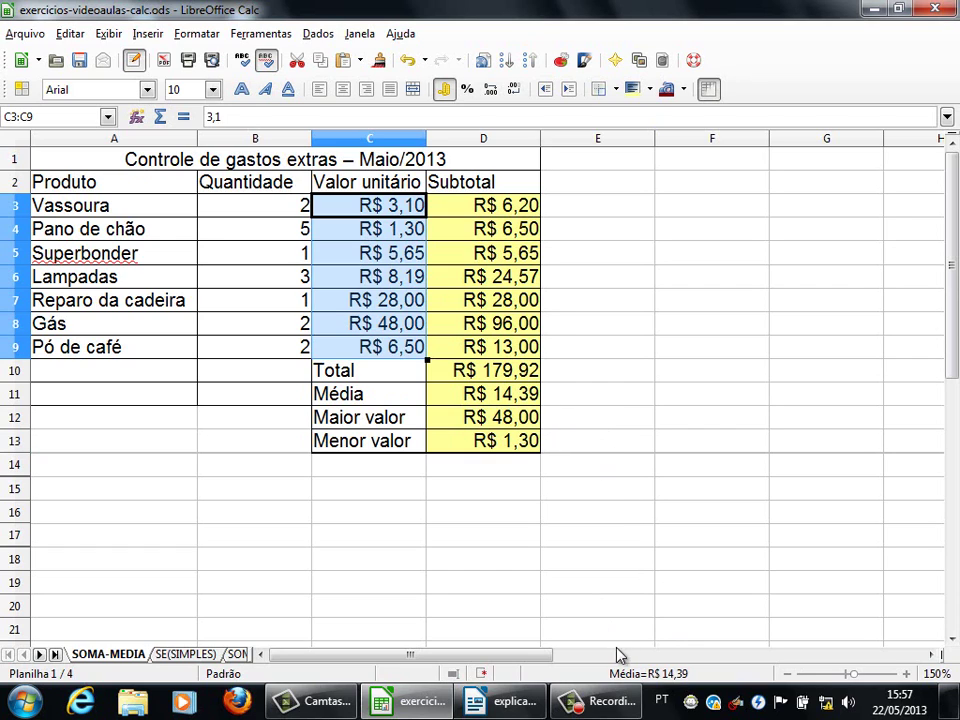
right_click(634, 678)
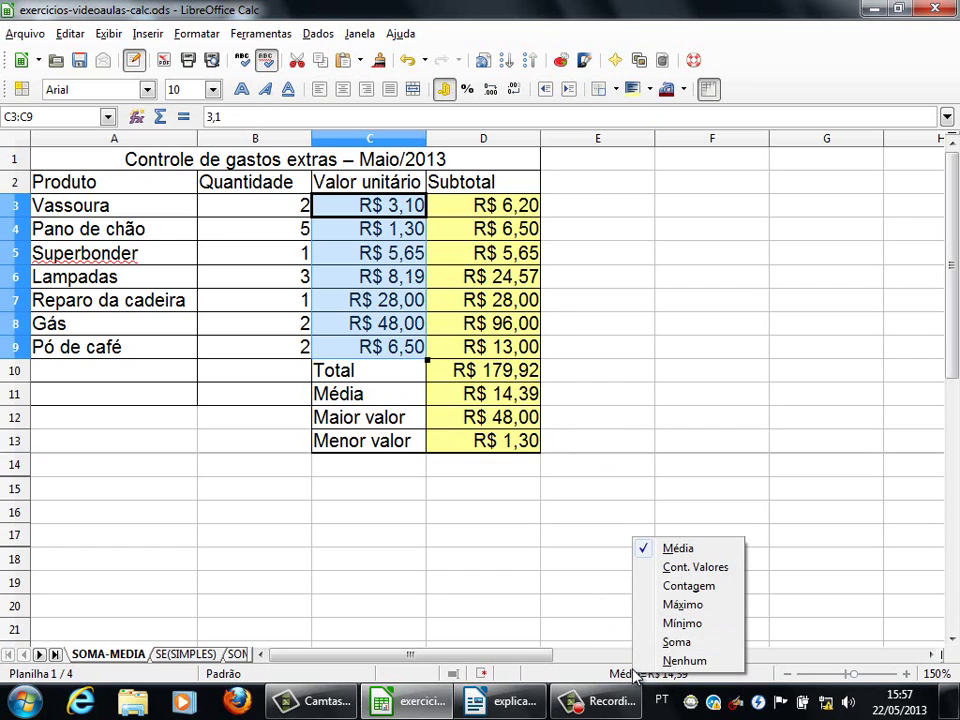
click(672, 568)
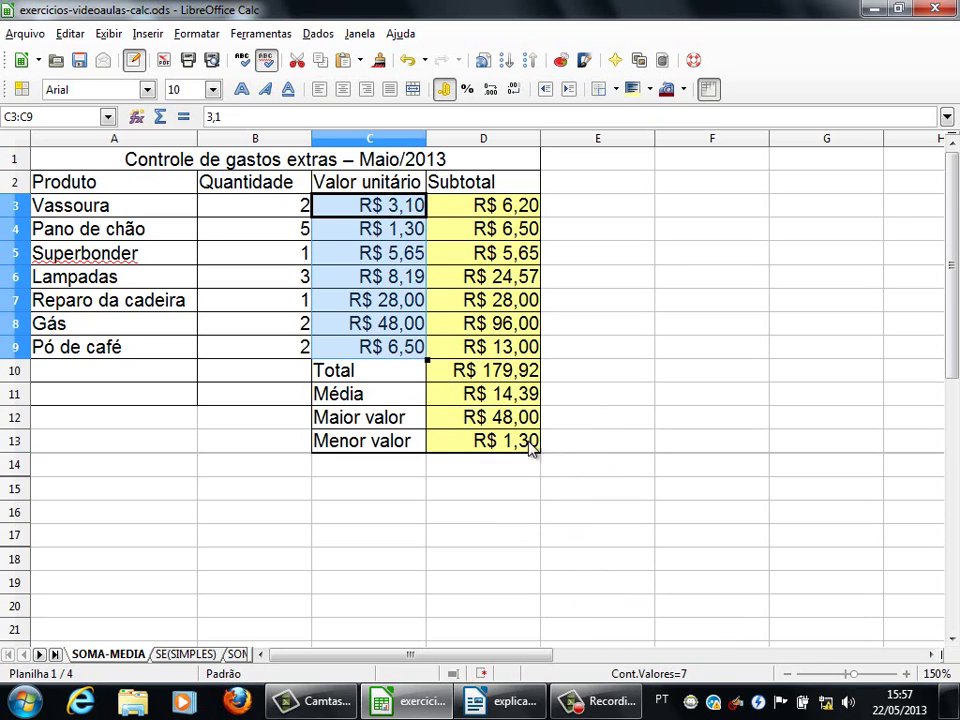
Check the status bar's value count for the labels C11:C13 and for C11:C15 with the blank cells included.
click(383, 399)
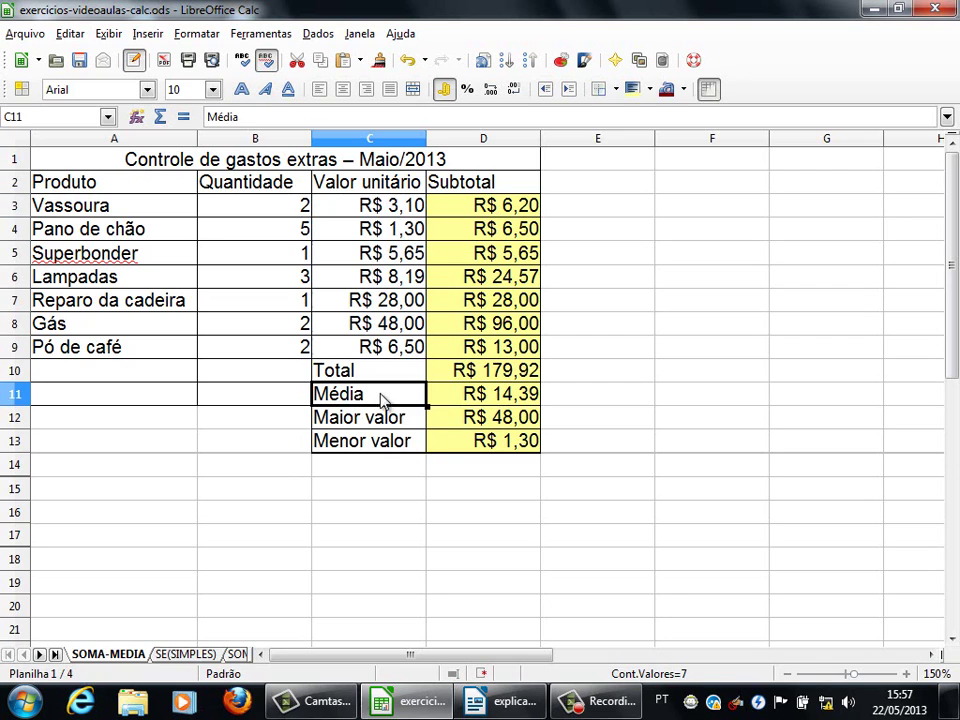
drag(383, 399, 381, 443)
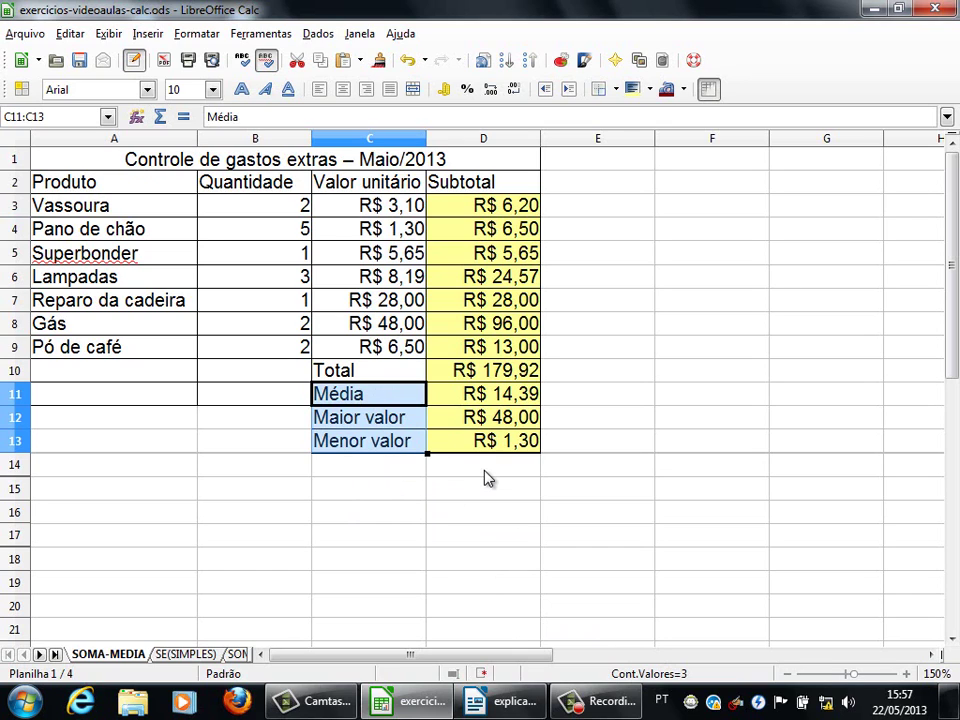
click(362, 480)
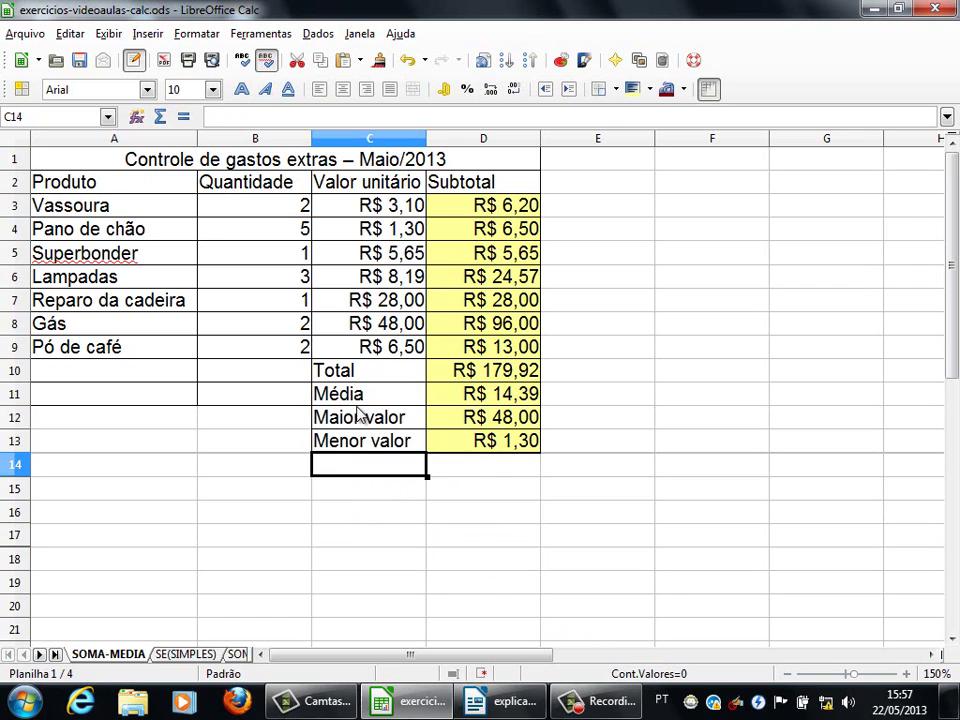
drag(360, 392, 359, 505)
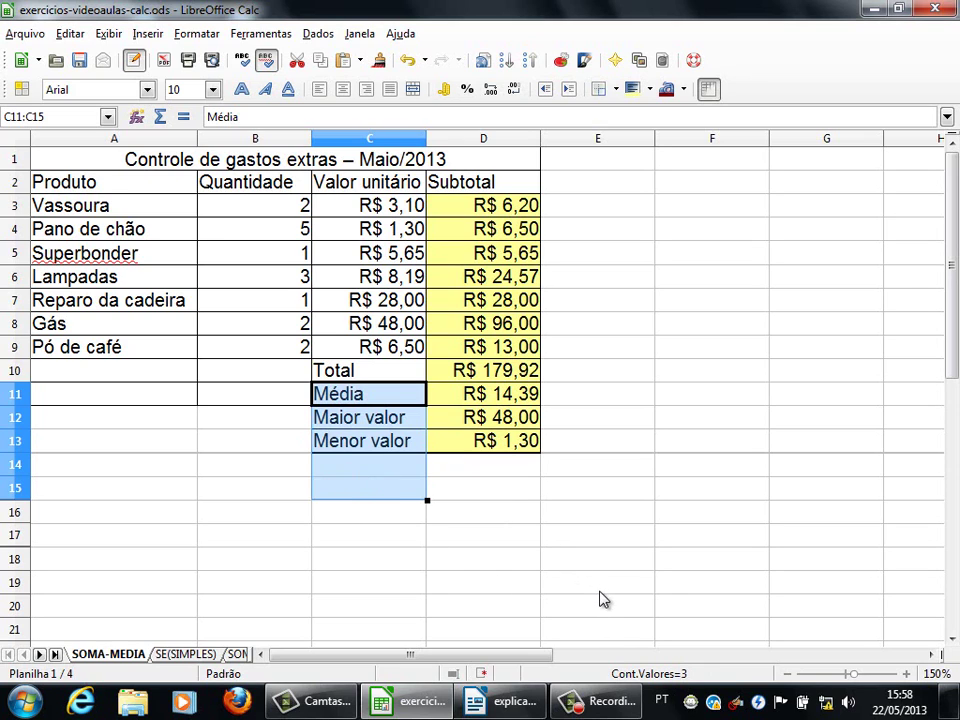
click(474, 475)
Clear the subtotal and summary formulas in D3:D13 and save the spreadsheet.
click(485, 183)
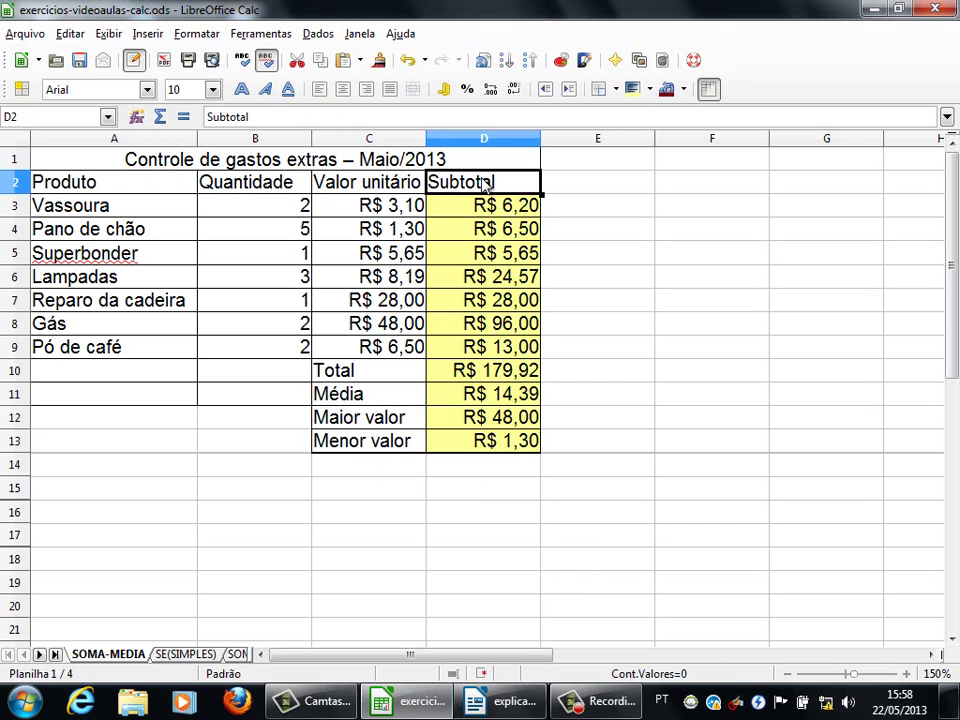
drag(485, 206, 491, 448)
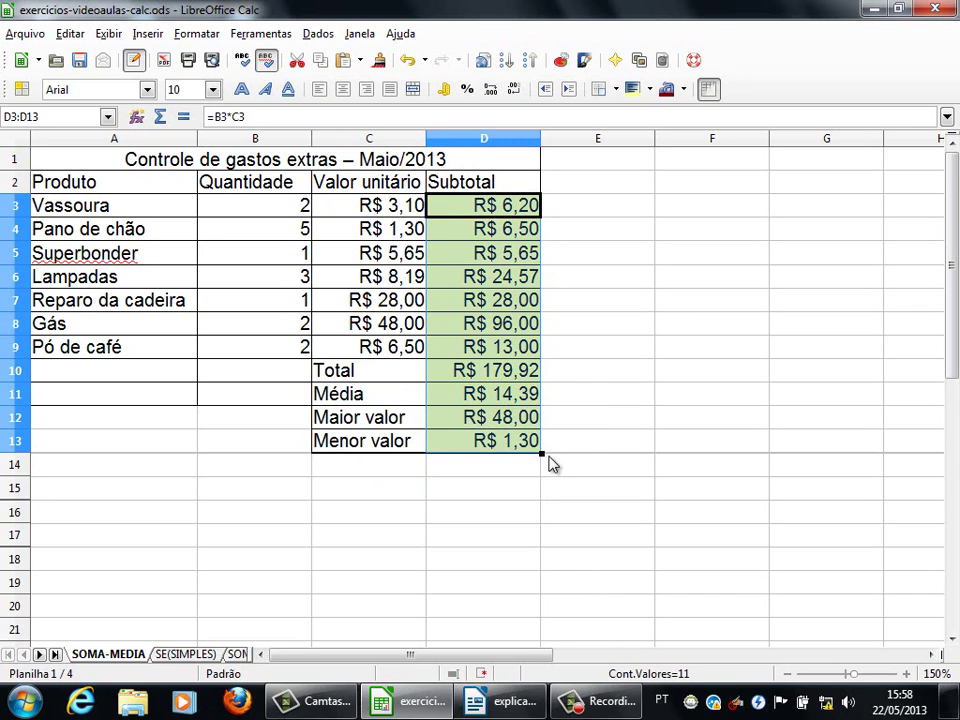
key(Delete)
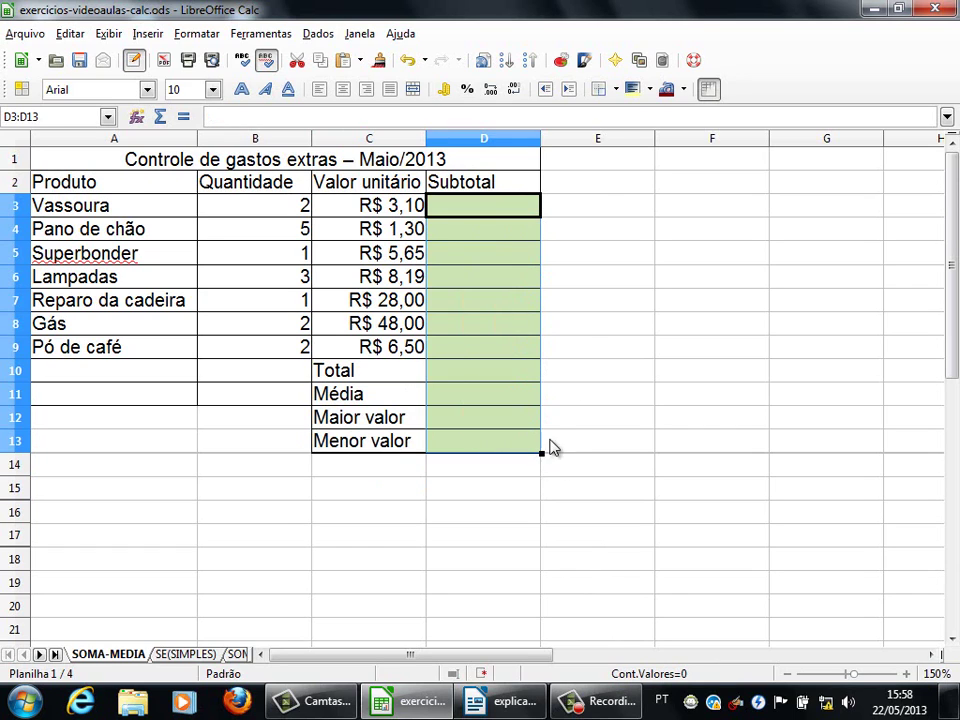
click(588, 211)
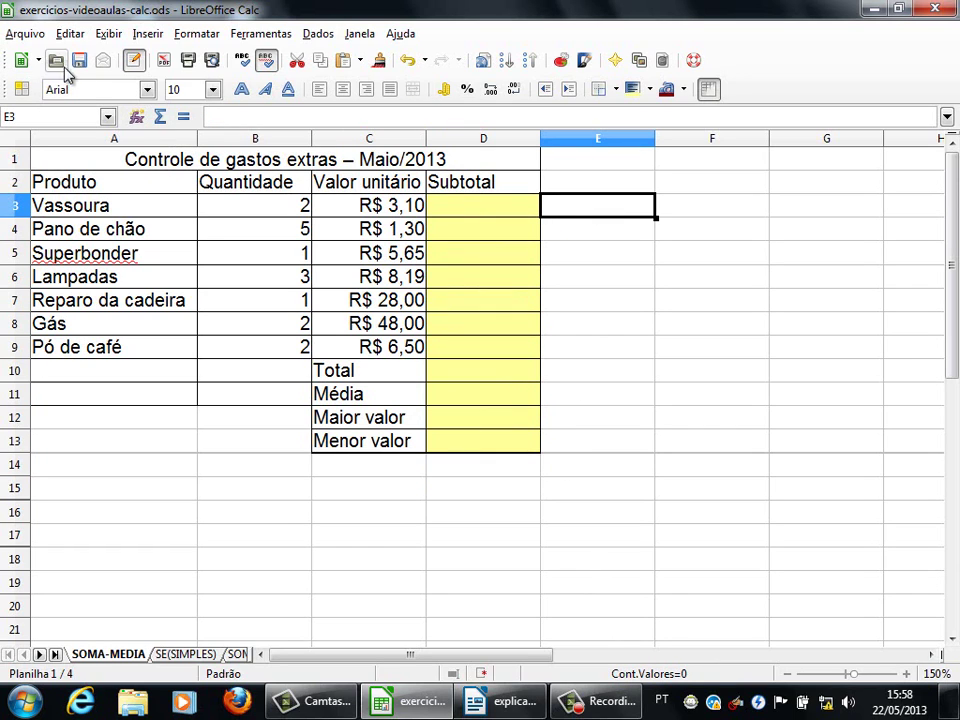
click(79, 62)
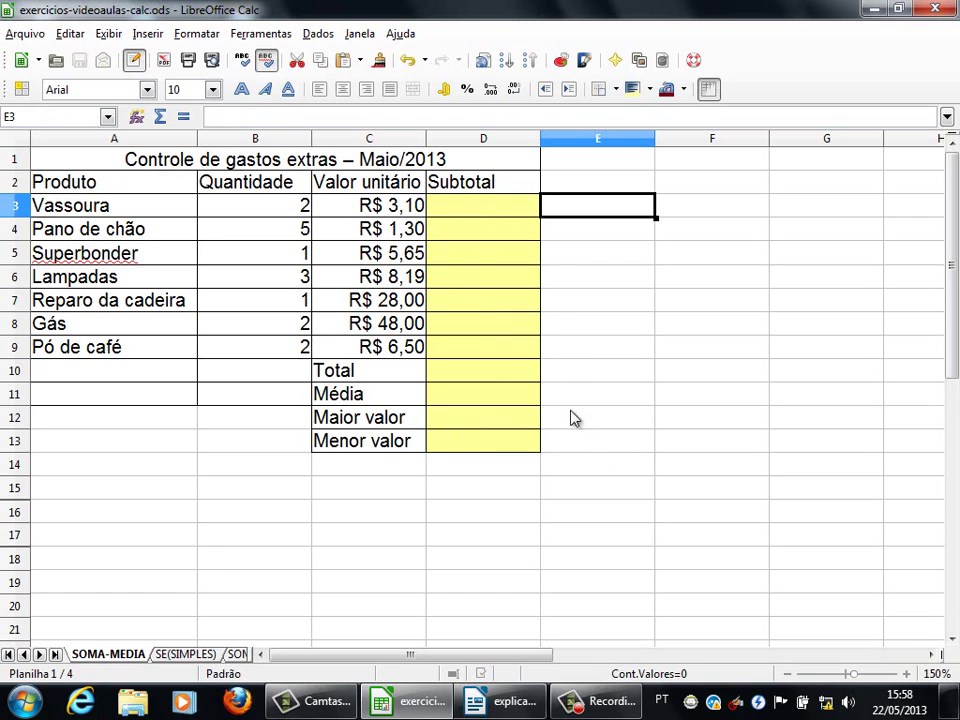
Remove the currency format from the unit prices C3:C9, review the blank answer cells D3:D13 and save the spreadsheet.
drag(380, 215, 380, 350)
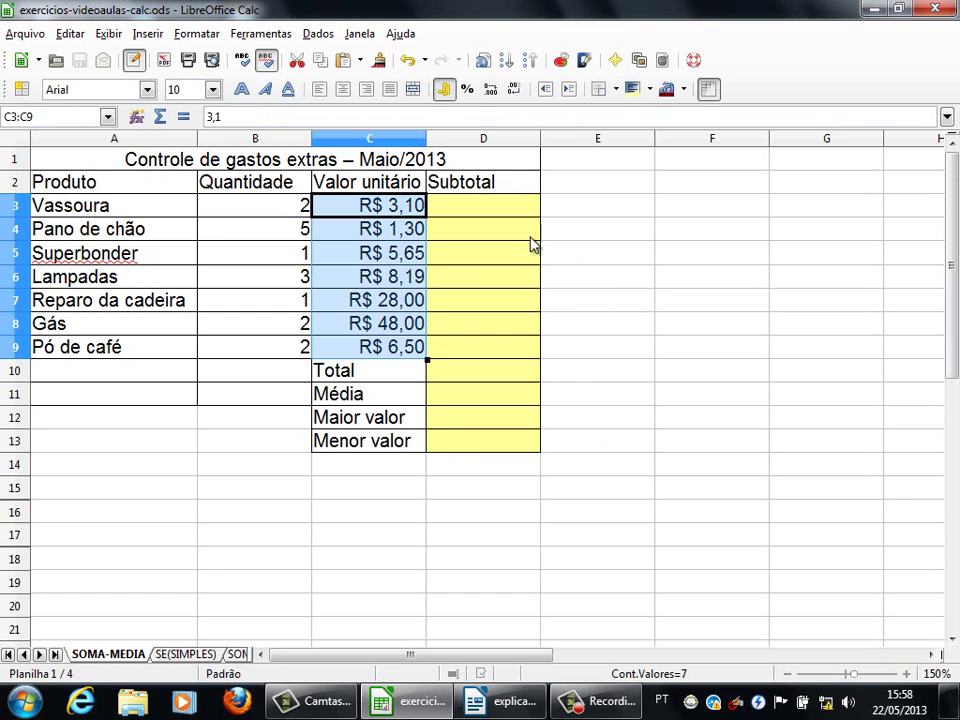
click(445, 92)
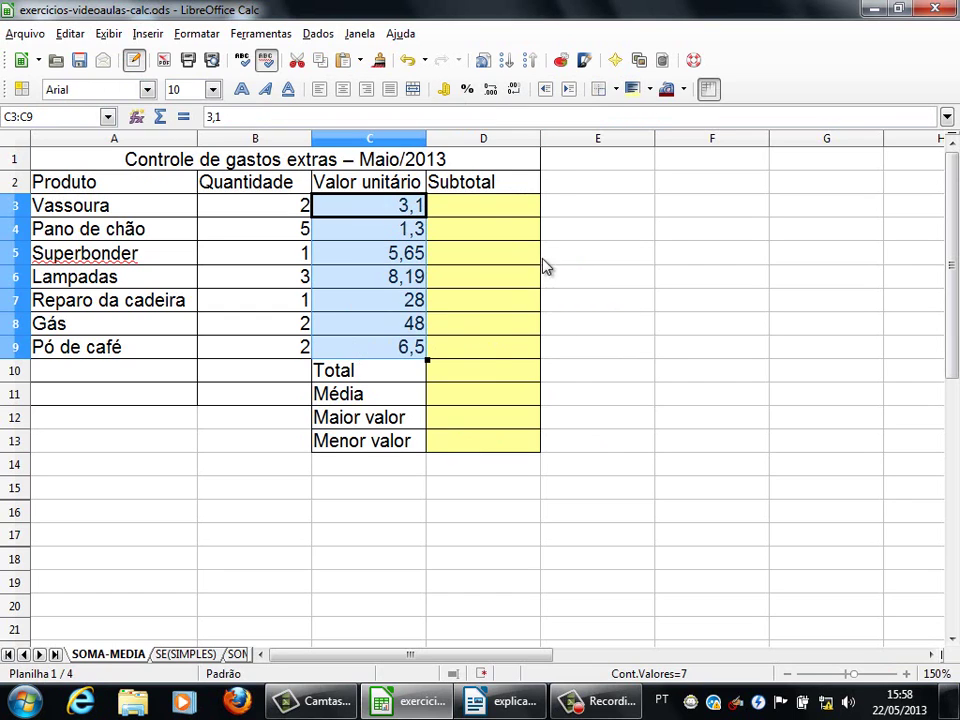
drag(500, 218, 493, 345)
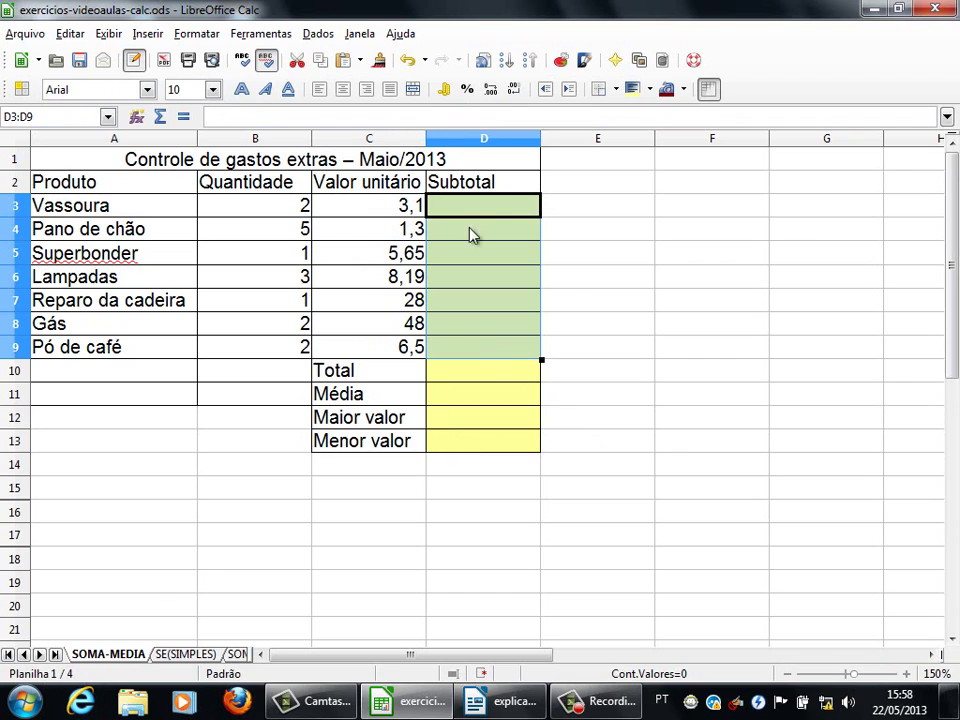
drag(486, 372, 478, 443)
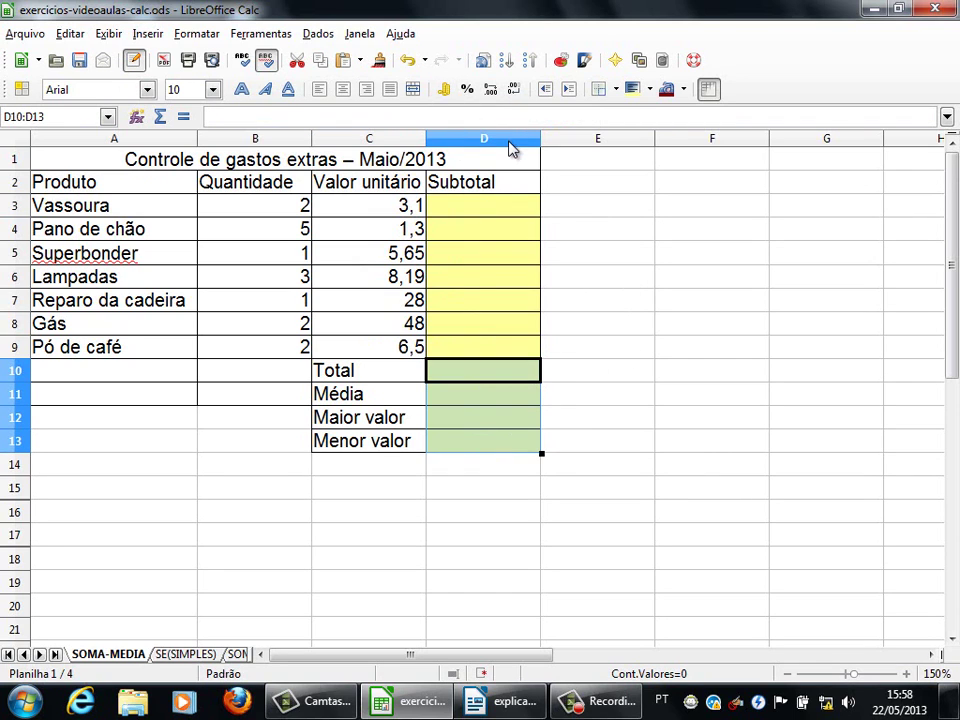
click(590, 294)
click(79, 60)
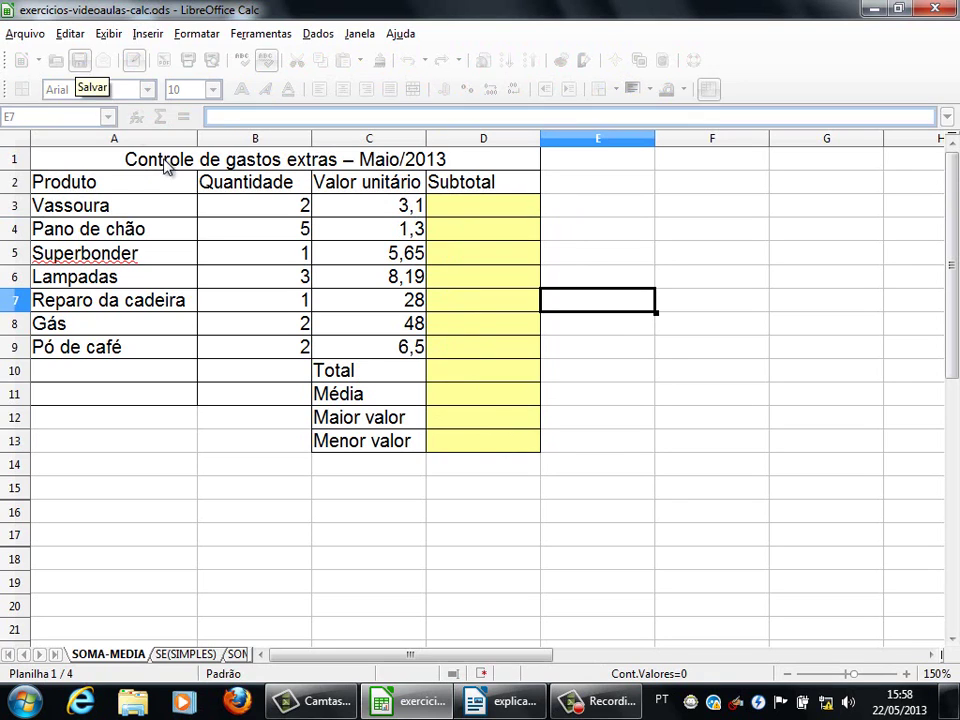
click(588, 468)
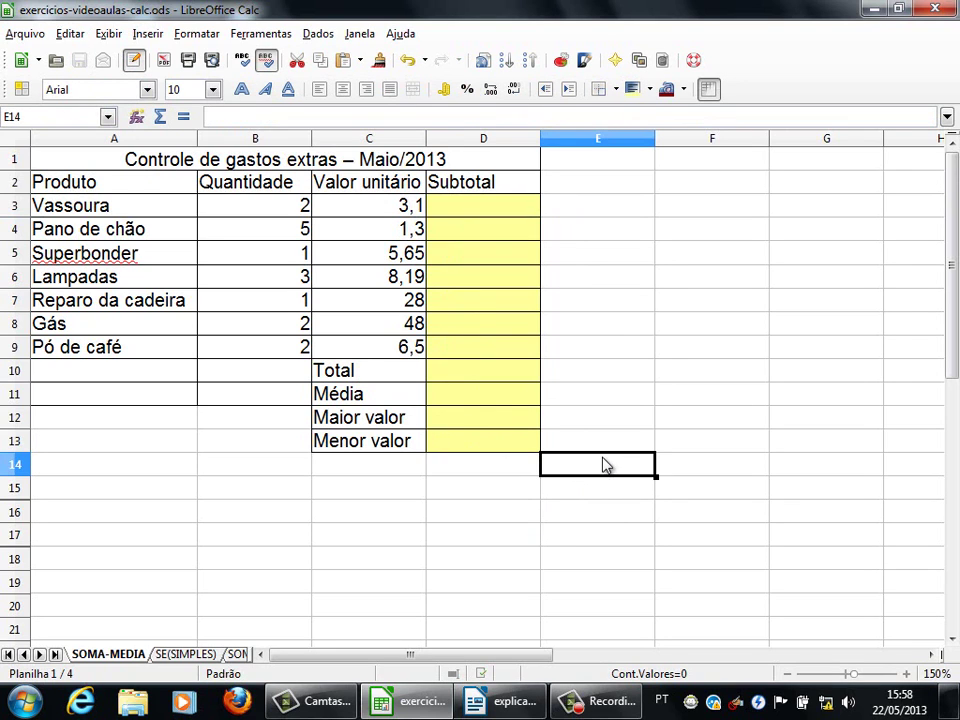